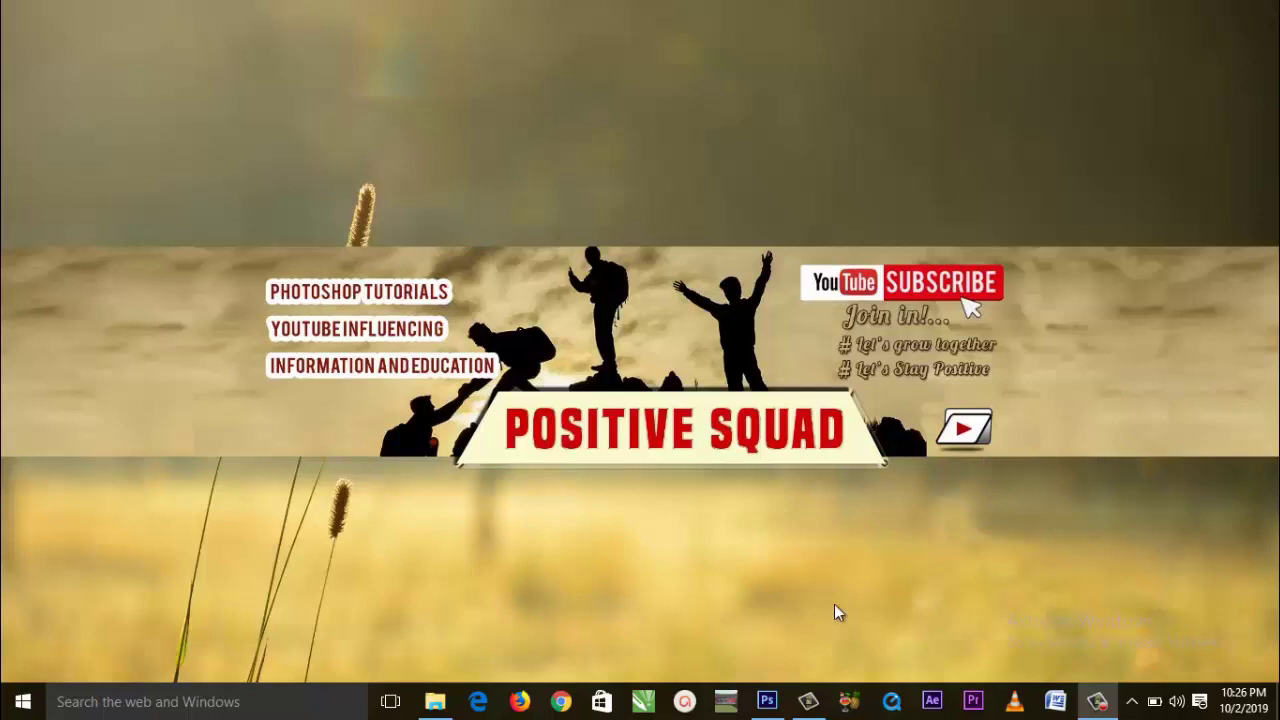
- Open the Electronic Diversity Visa Lottery site (dvlottery.state.gov) in Chrome and begin a new DV-2021 entry
left_click(561, 702)
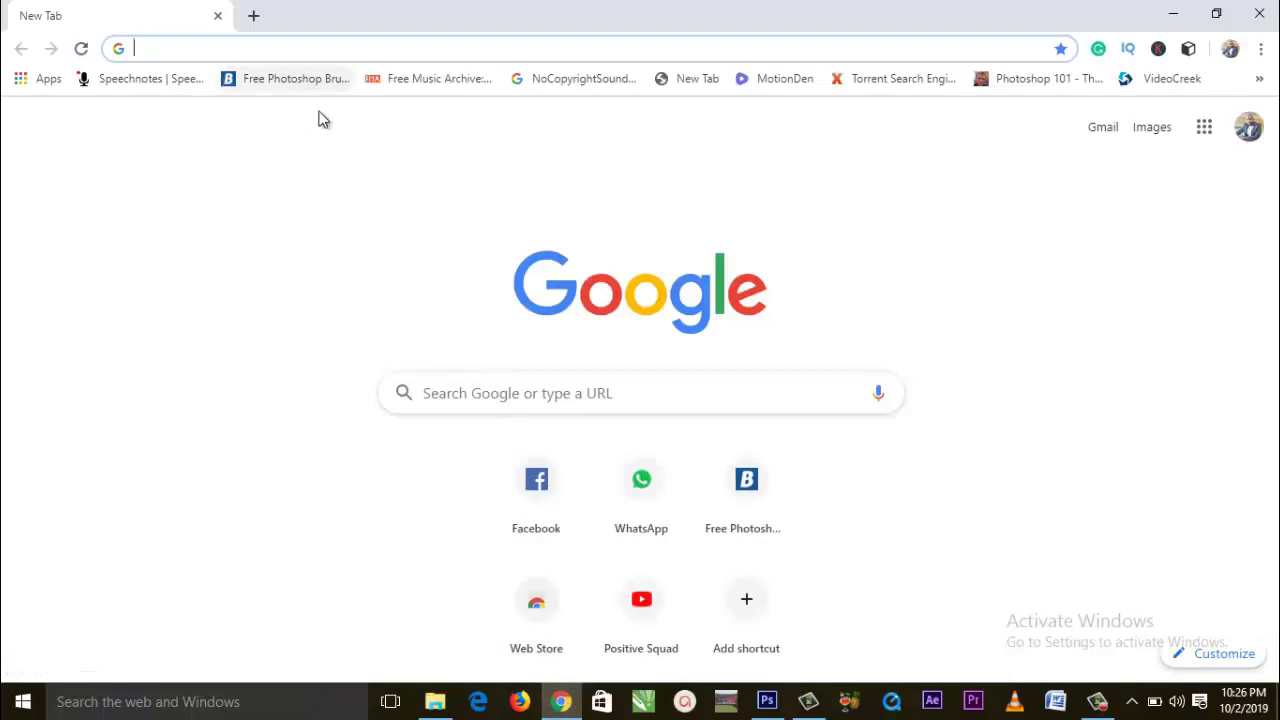
type("dv")
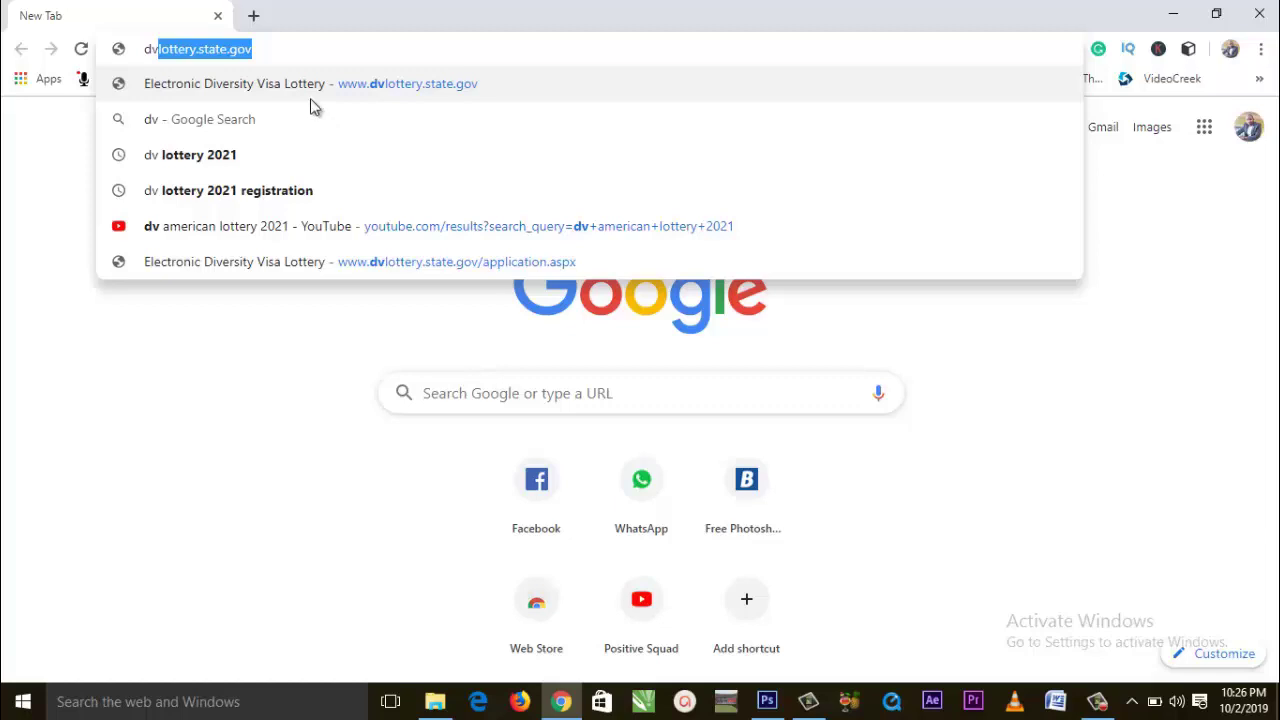
left_click(281, 87)
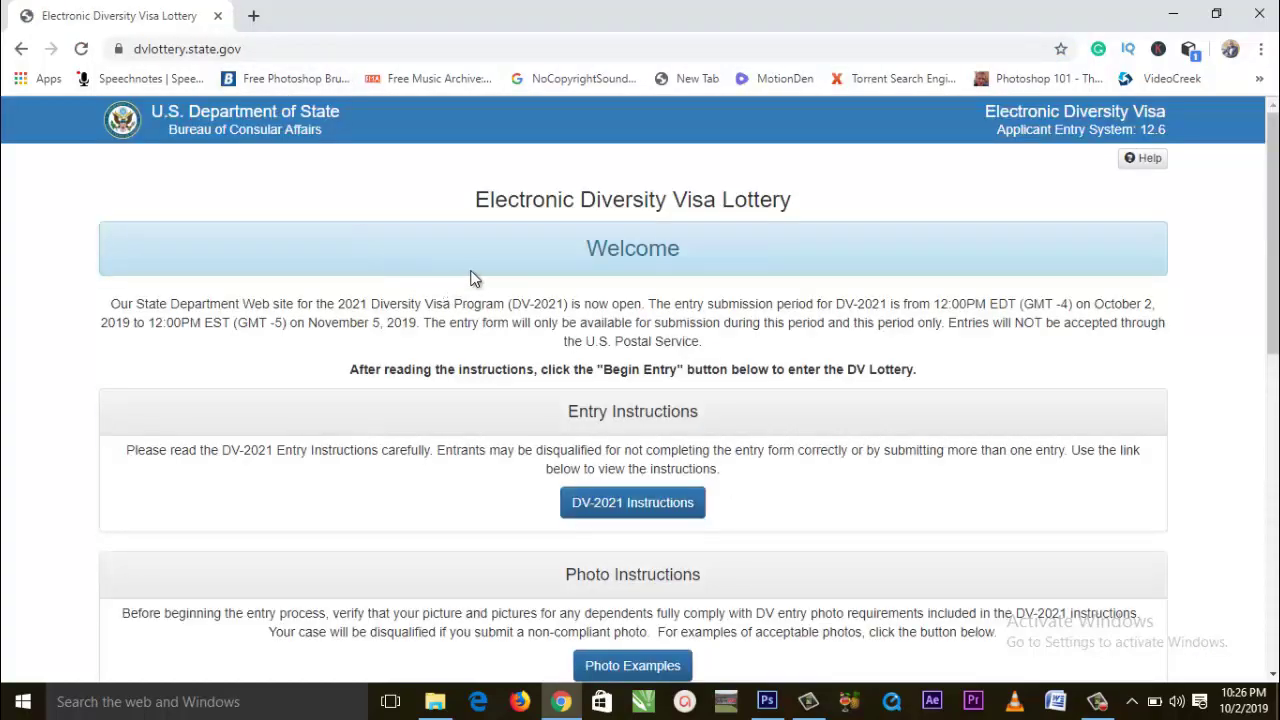
scroll(633, 367, "down", 6)
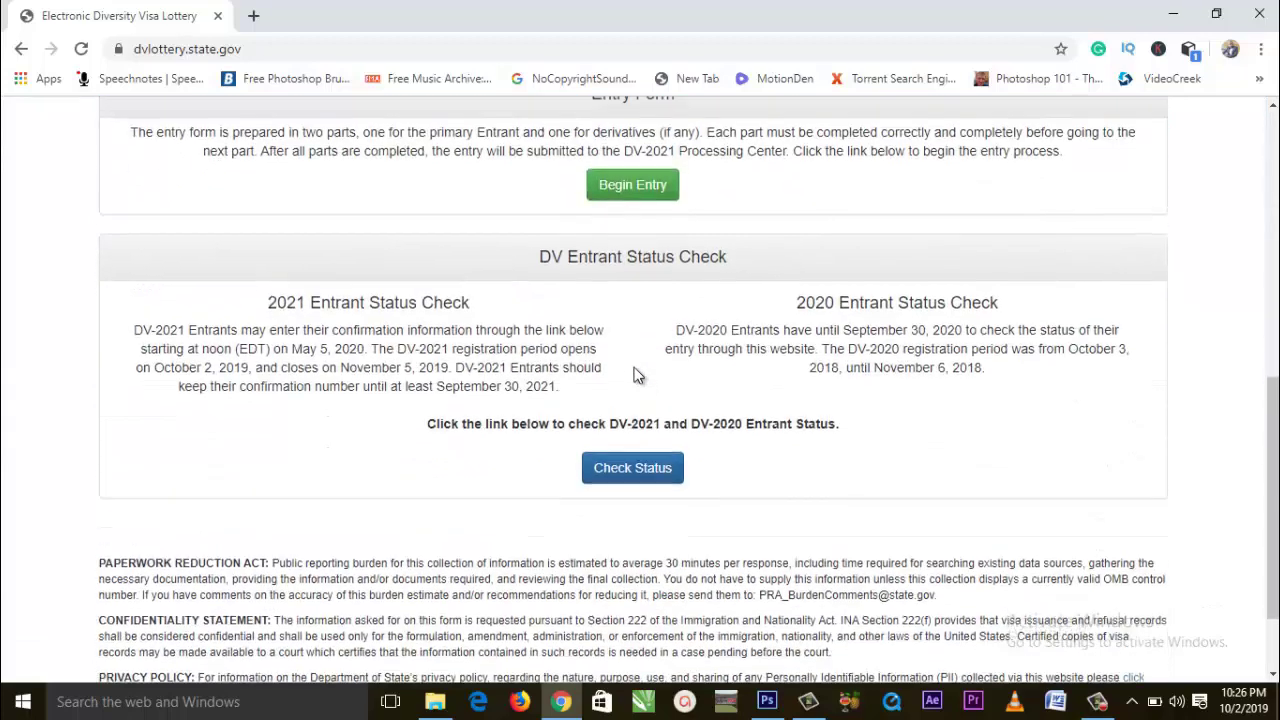
scroll(634, 371, "up", 2)
left_click(645, 372)
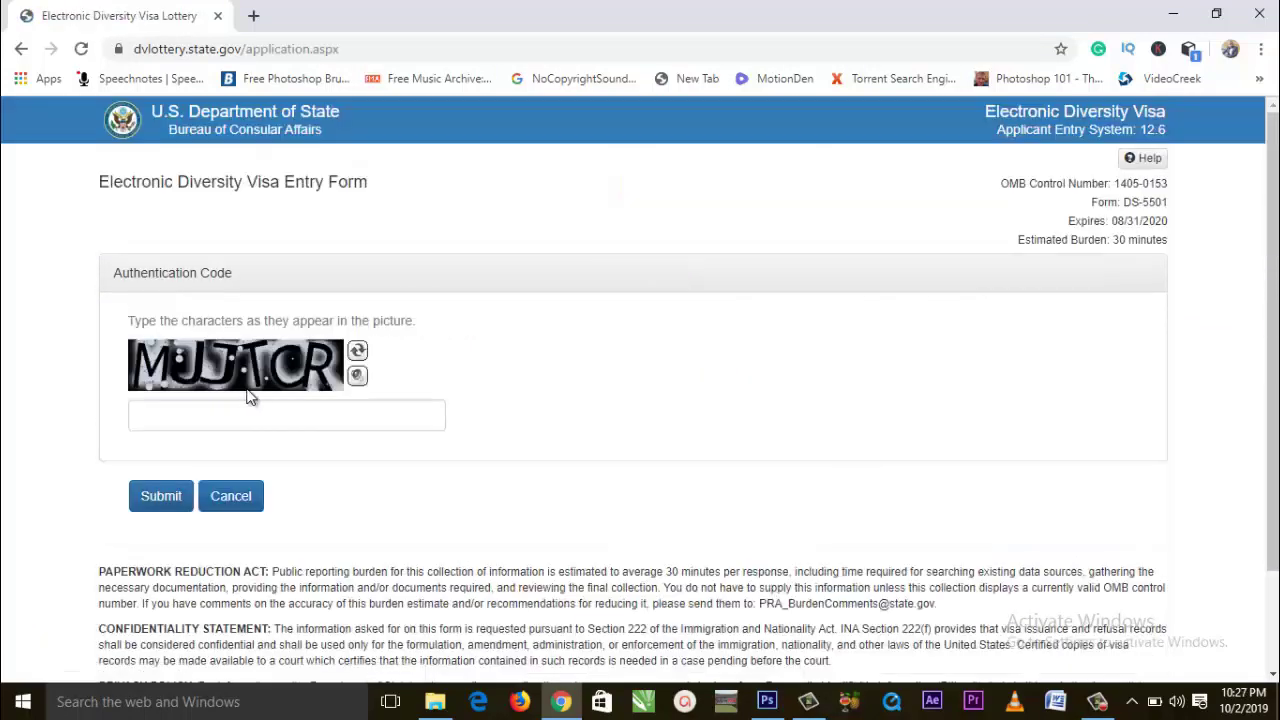
- Request a new authentication picture, fill in the authentication code it shows, and submit it to reach the entry form
left_click(211, 413)
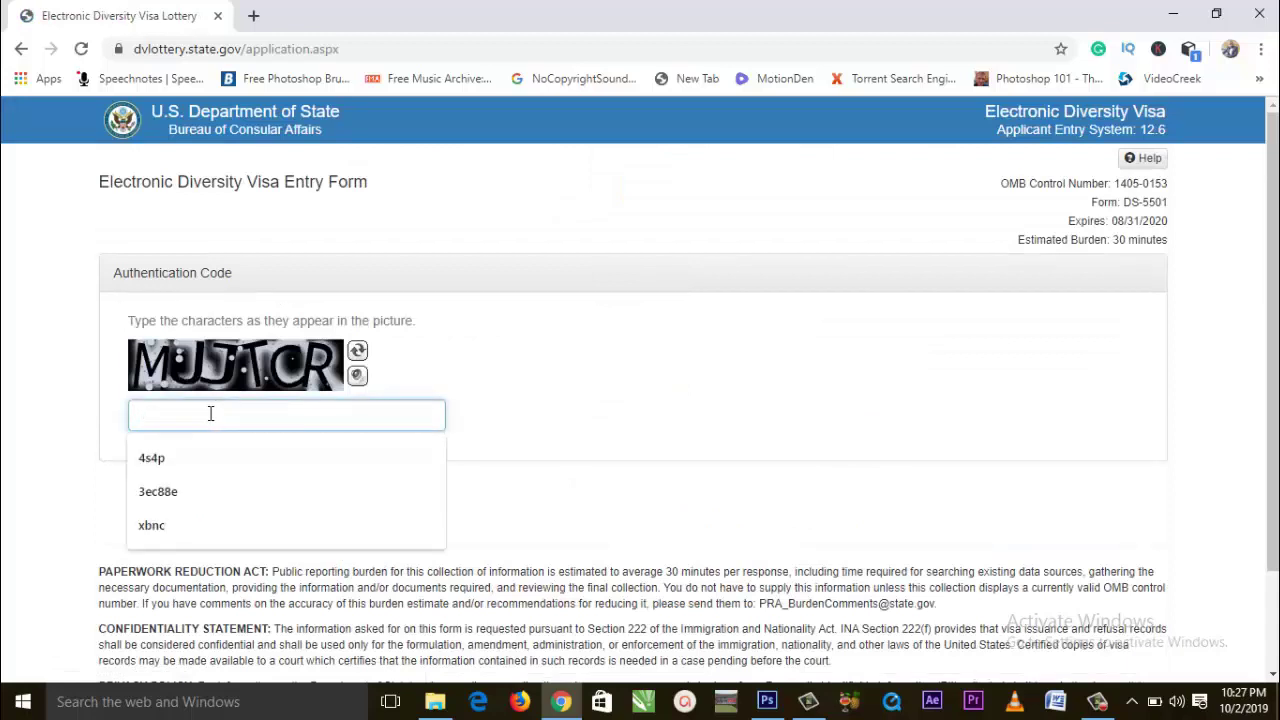
type("MJ")
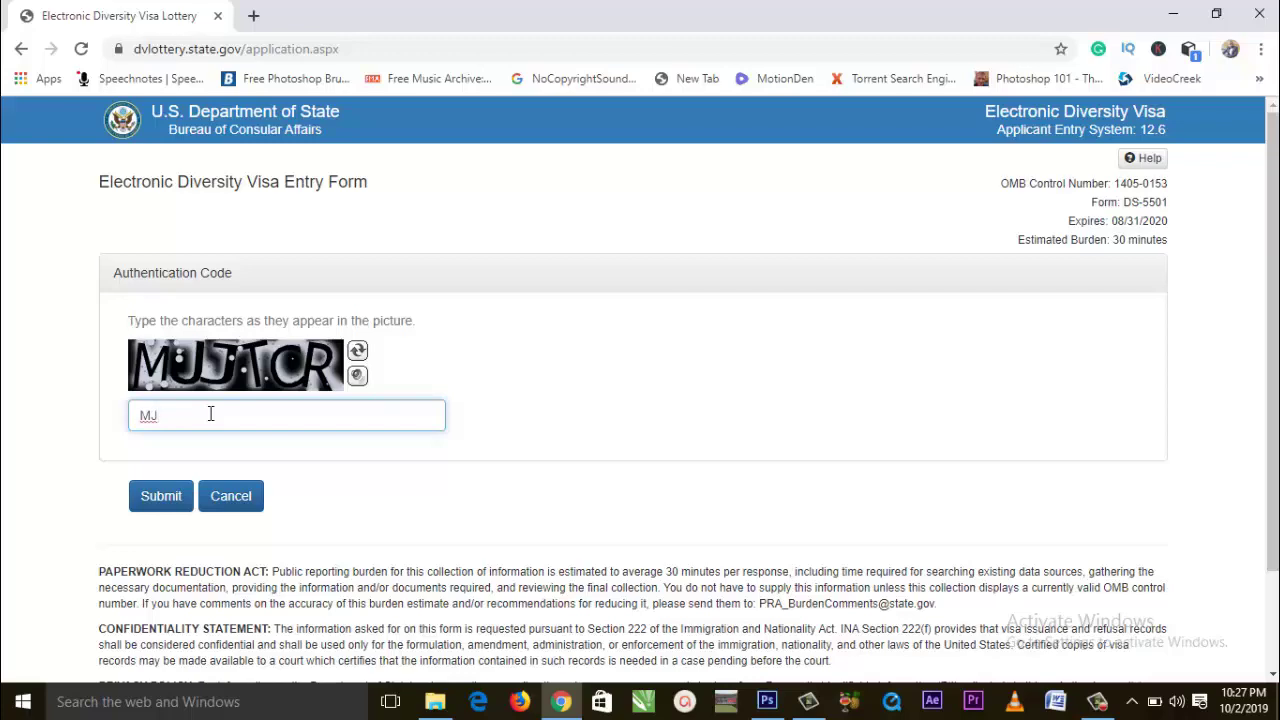
left_click(358, 351)
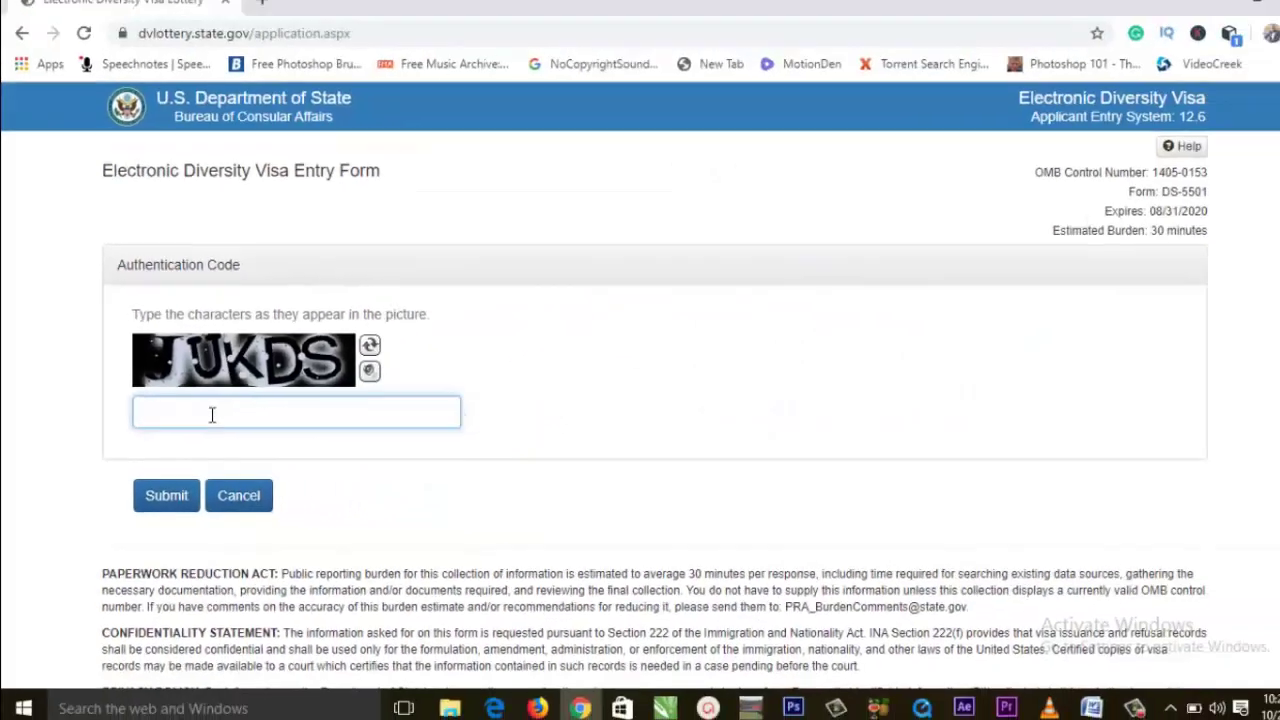
type("UKDS")
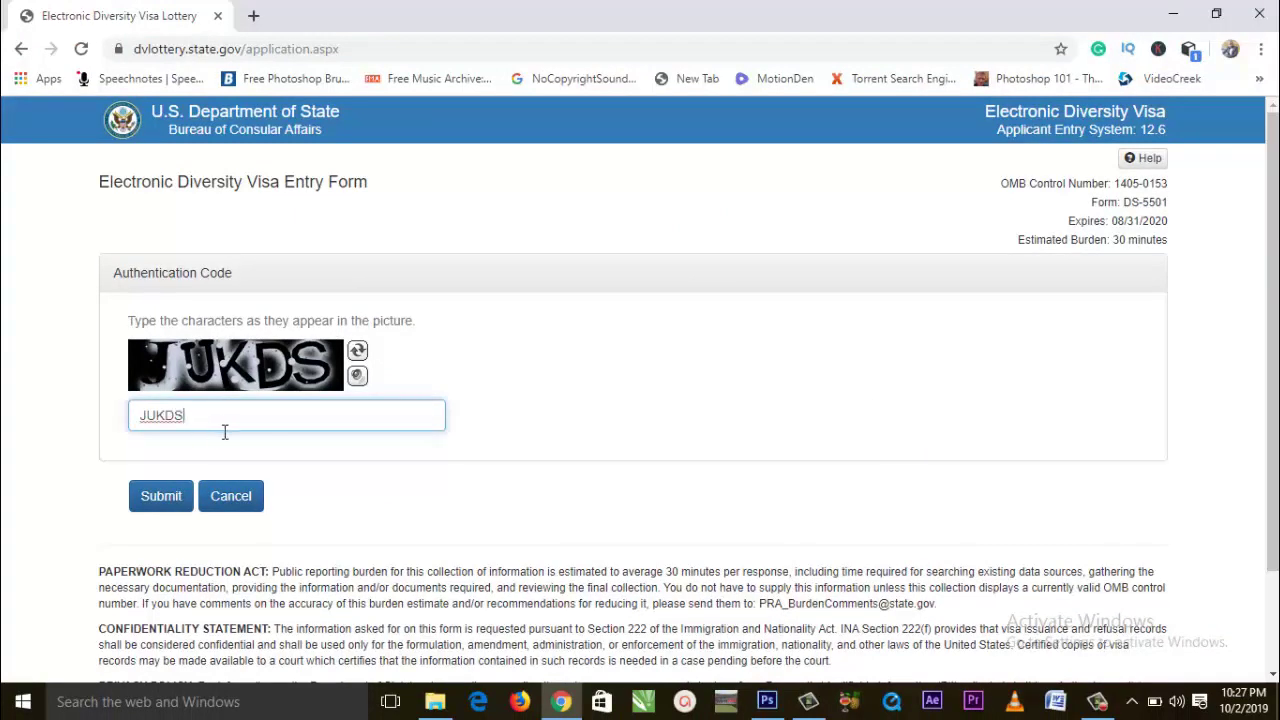
left_click(160, 496)
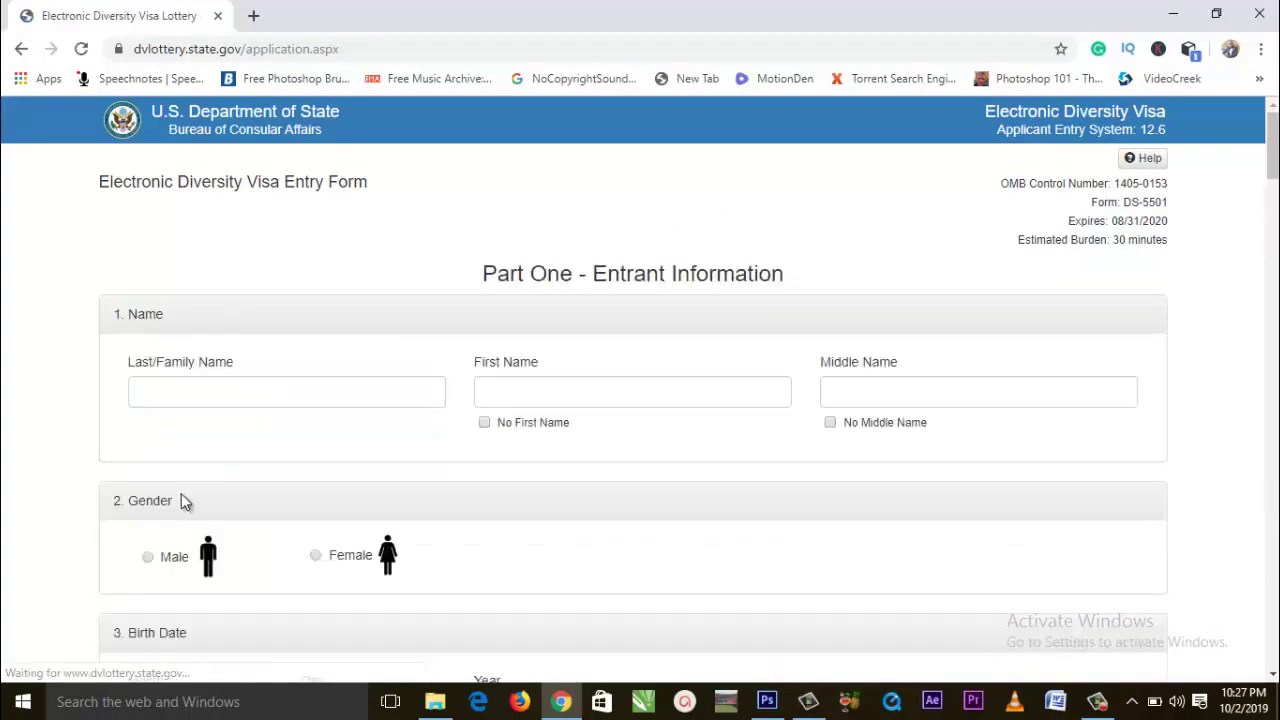
- Select Male as the entrant's gender in section 2 of the entry form
scroll(245, 450, "down", 3)
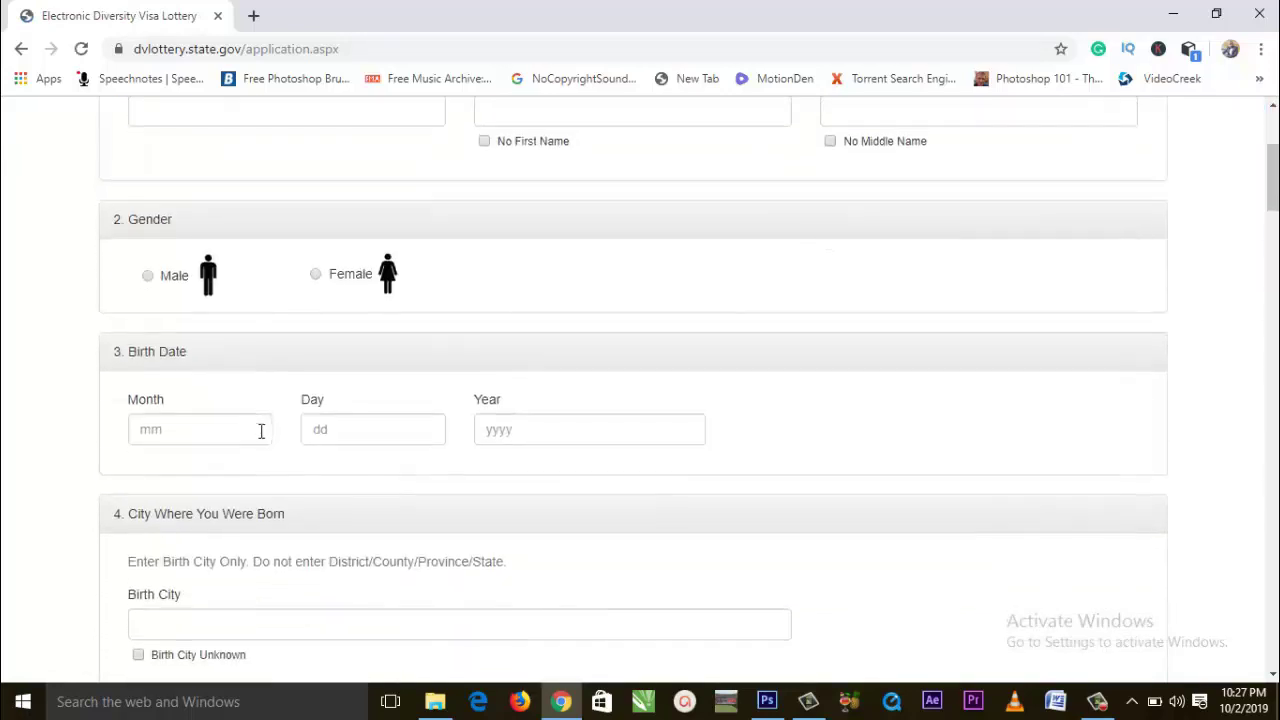
scroll(283, 458, "down", 1)
scroll(295, 456, "up", 4)
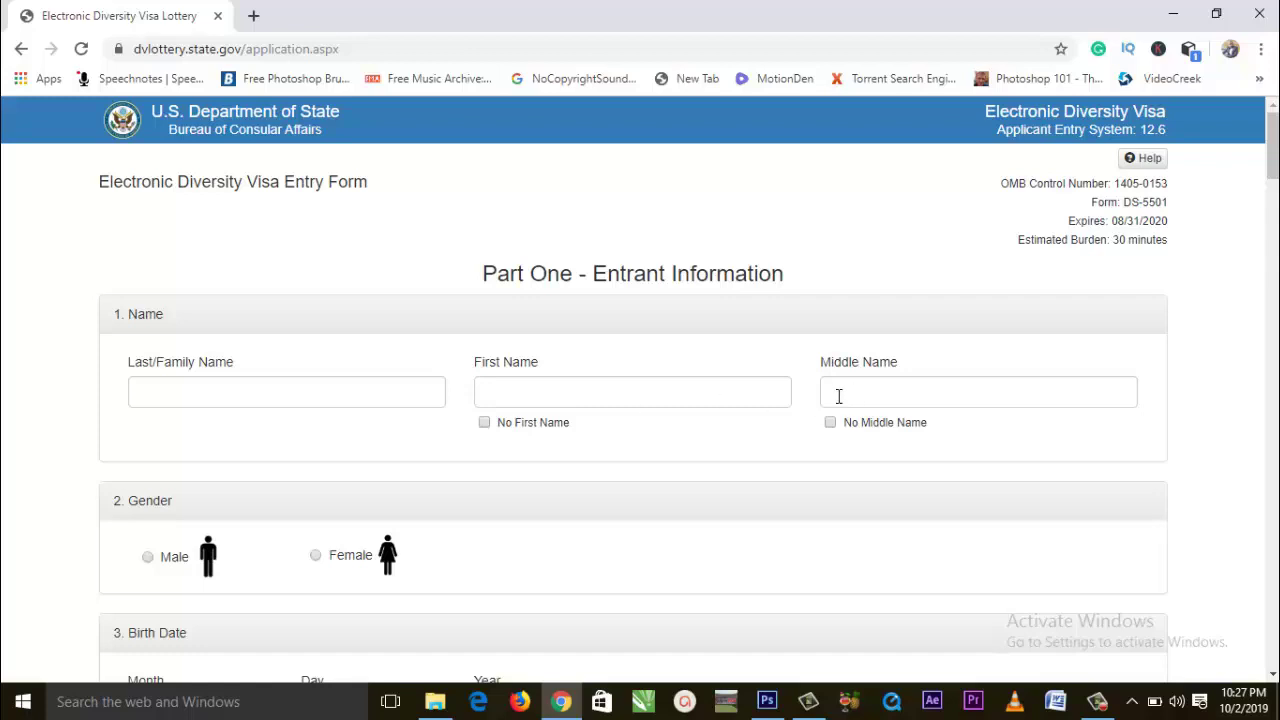
scroll(401, 455, "down", 3)
scroll(254, 303, "up", 1)
scroll(171, 400, "up", 1)
scroll(143, 277, "down", 2)
left_click(148, 277)
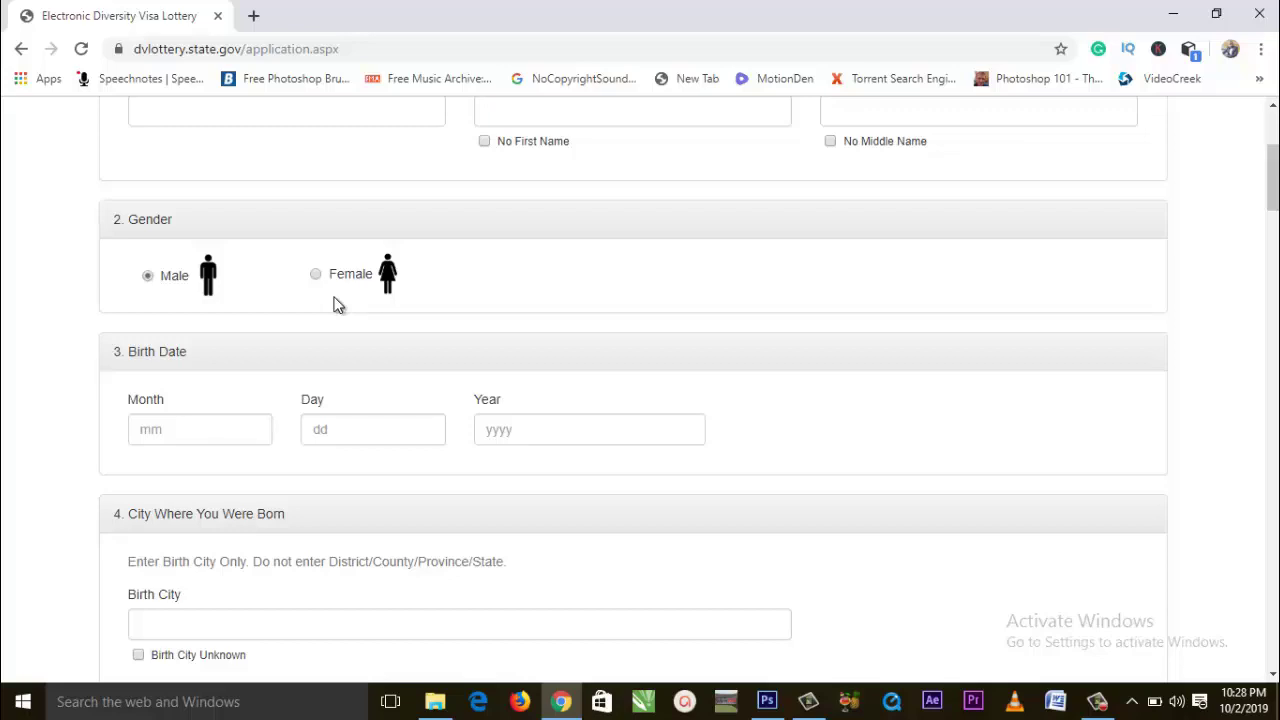
scroll(338, 305, "down", 1)
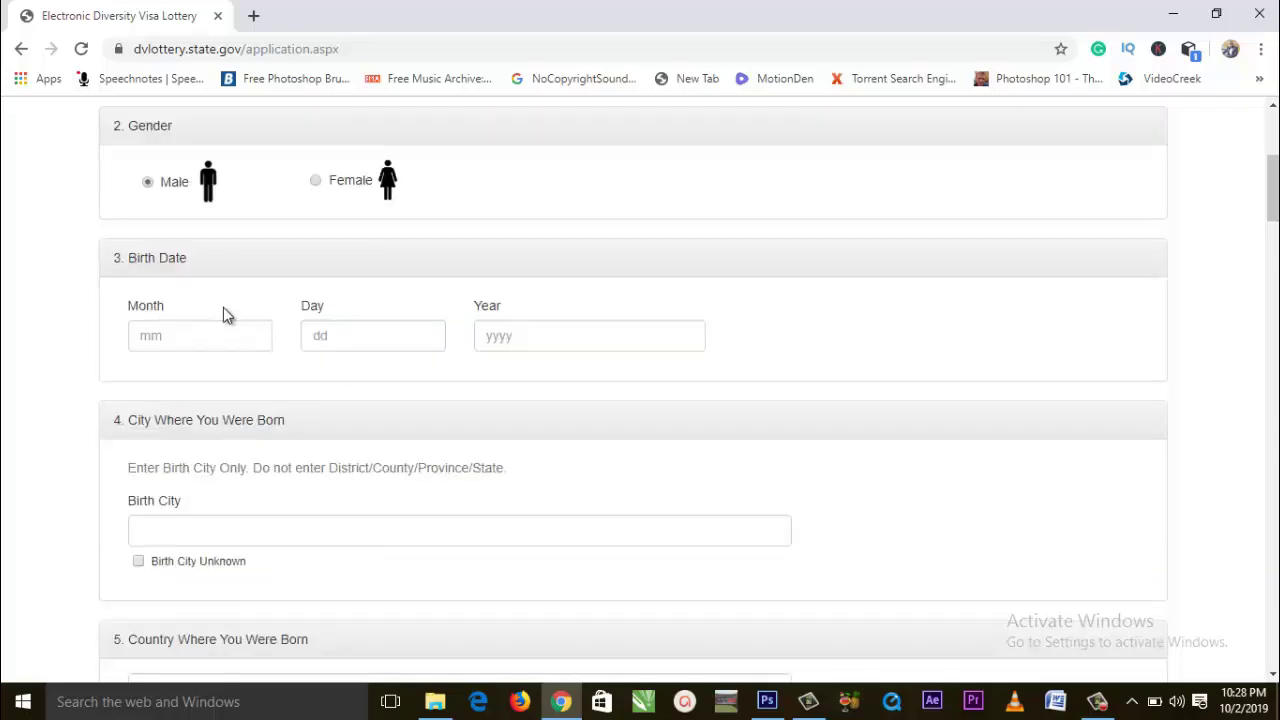
left_click(165, 340)
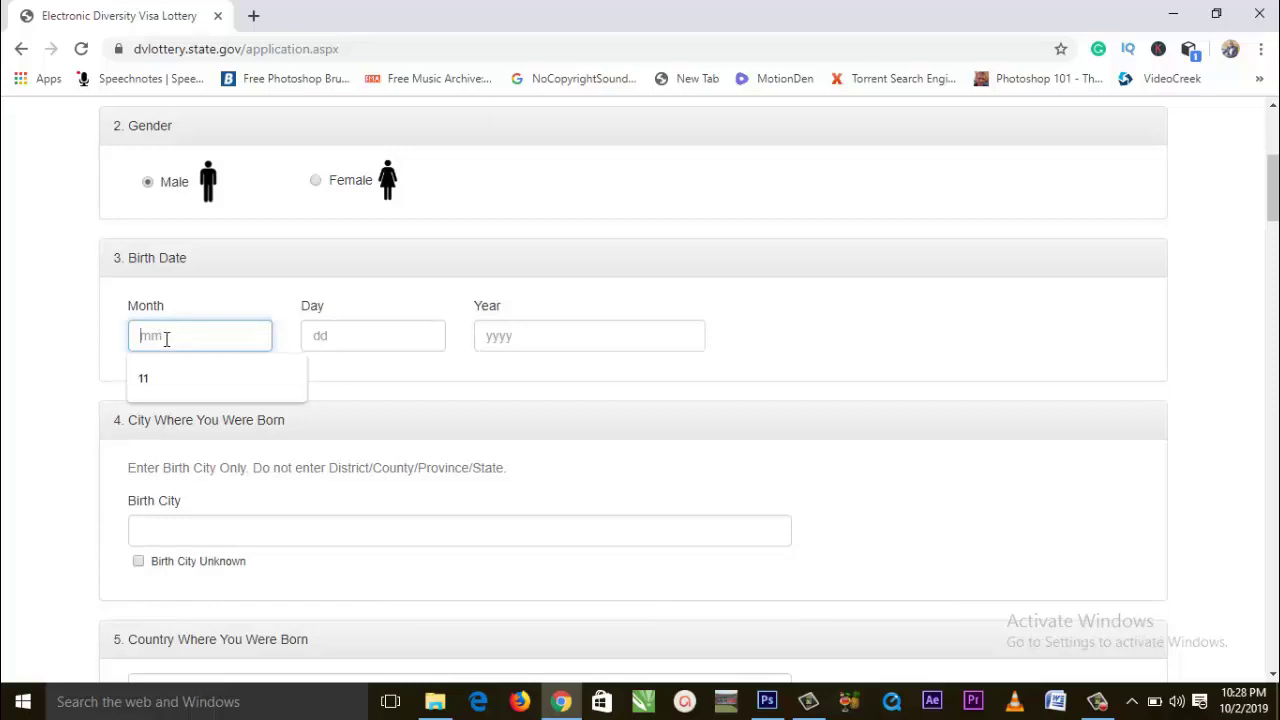
left_click(336, 334)
left_click(580, 337)
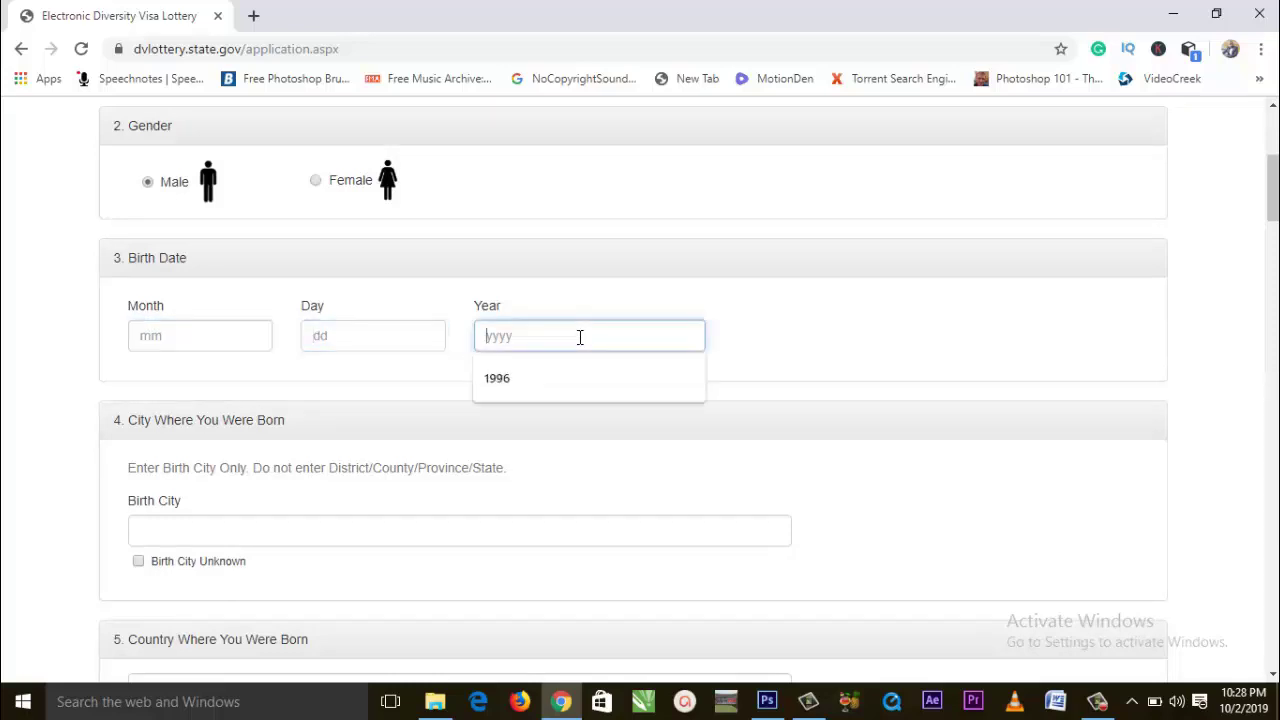
left_click(268, 340)
left_click(527, 339)
left_click(180, 338)
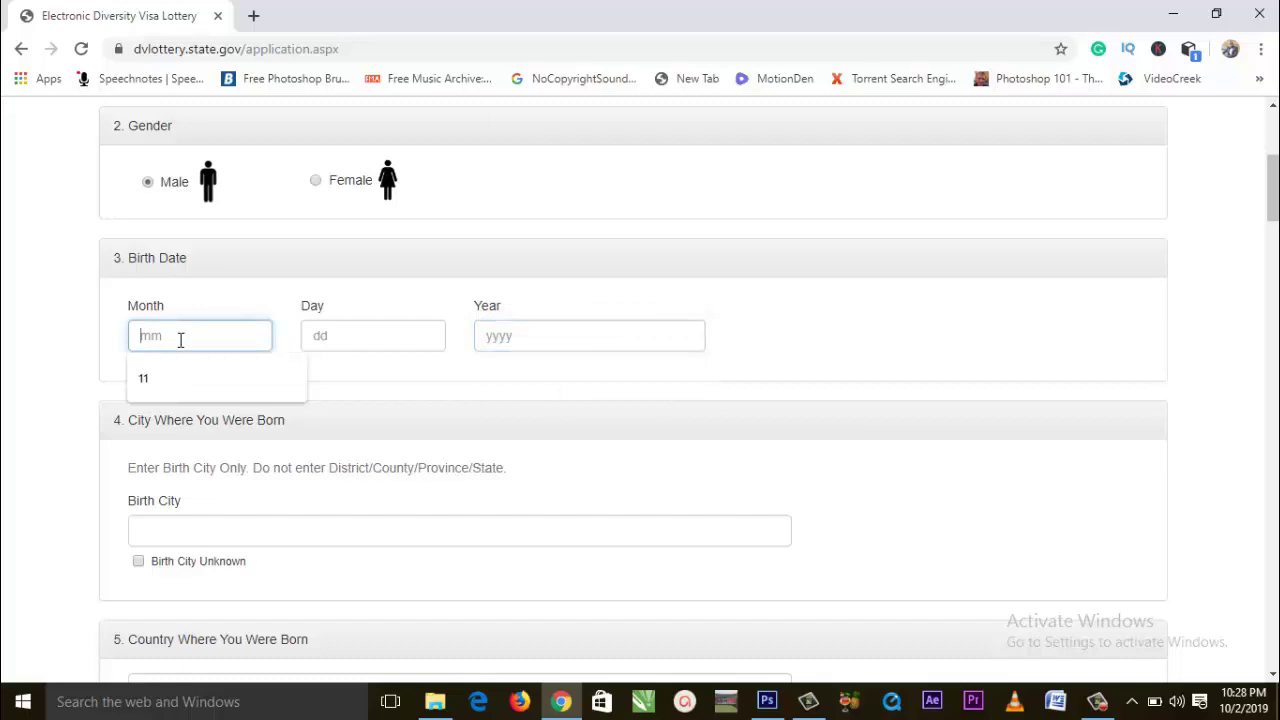
left_click(337, 340)
left_click(507, 334)
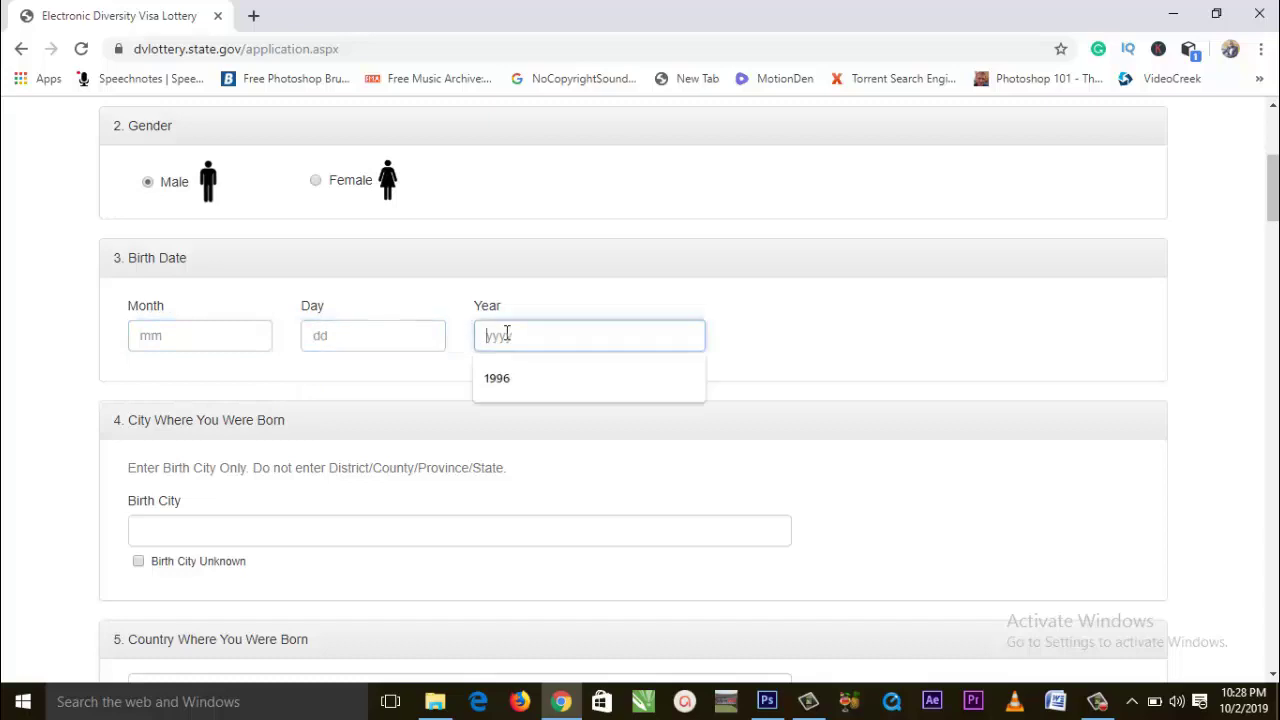
- Fill in the month, day and year of the entrant's birth date from the suggested entries
left_click(158, 334)
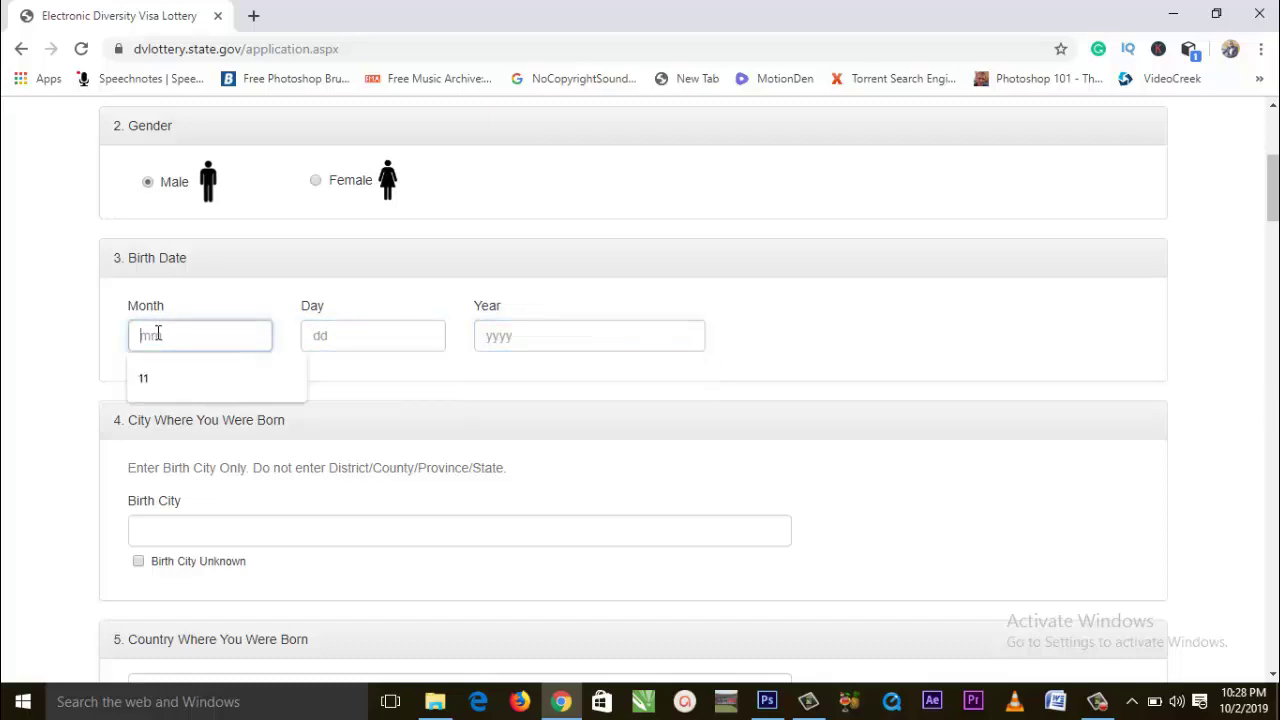
left_click(150, 376)
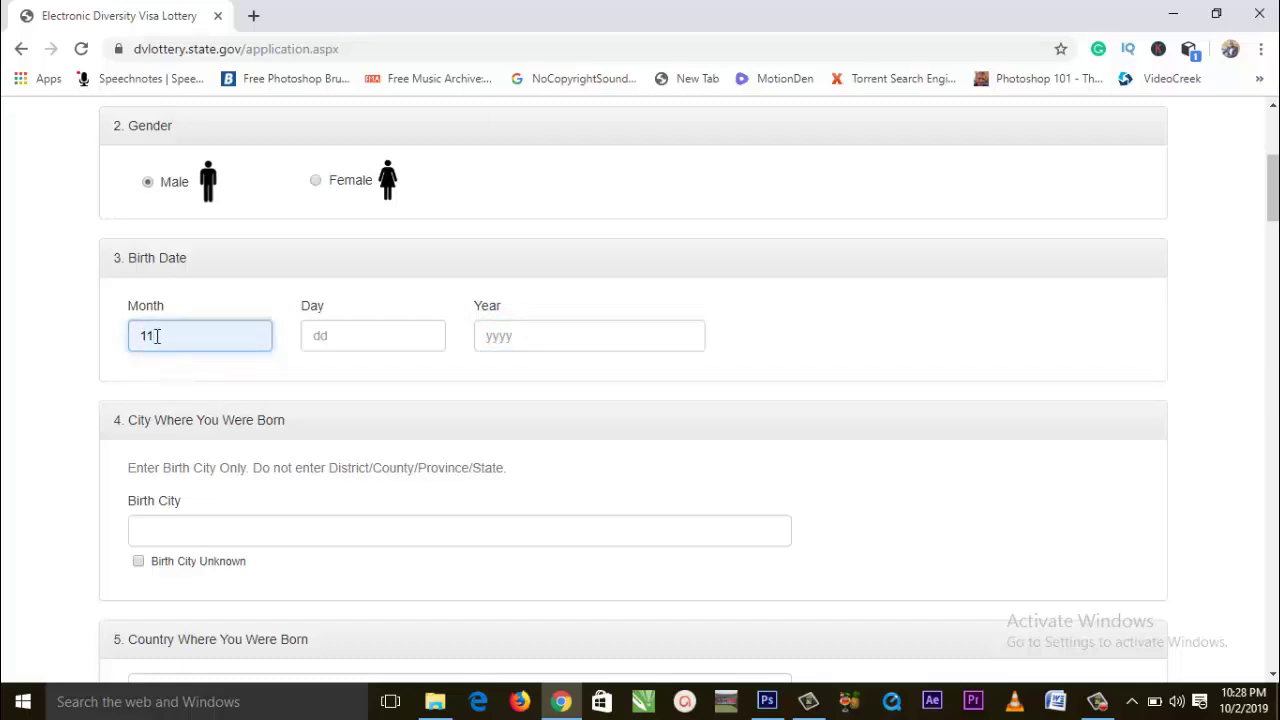
left_click(316, 339)
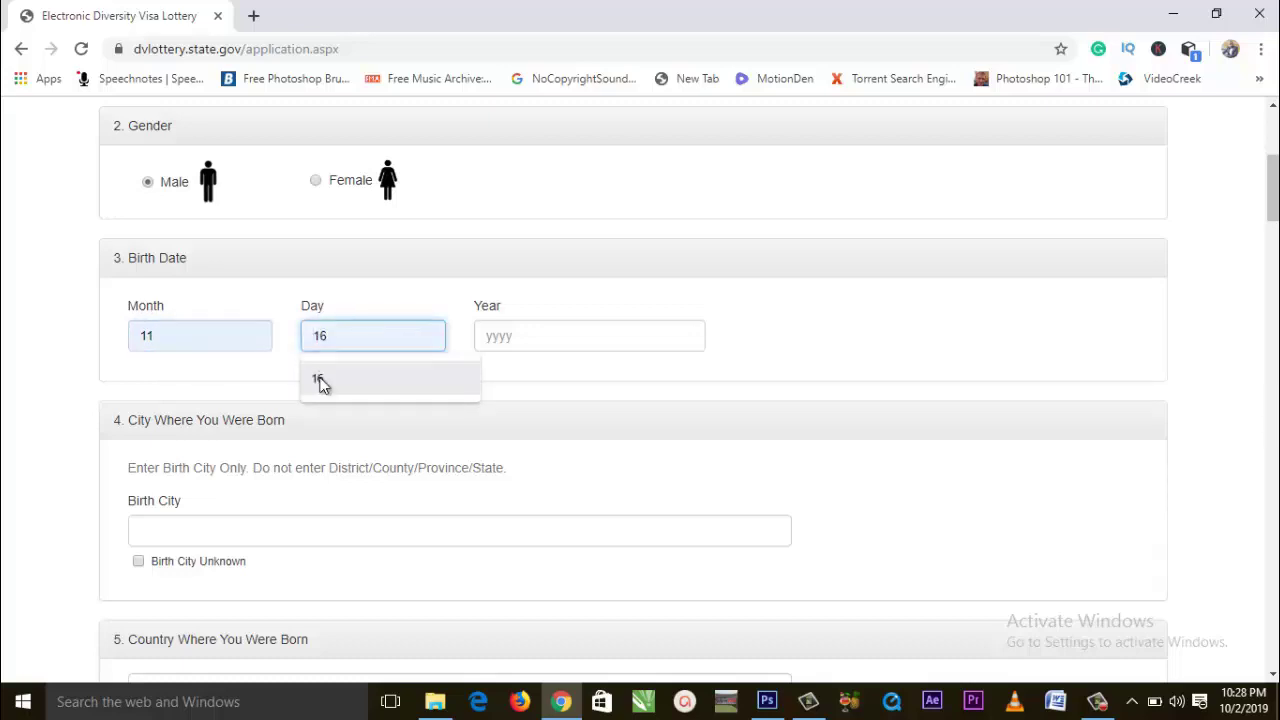
left_click(319, 379)
left_click(523, 343)
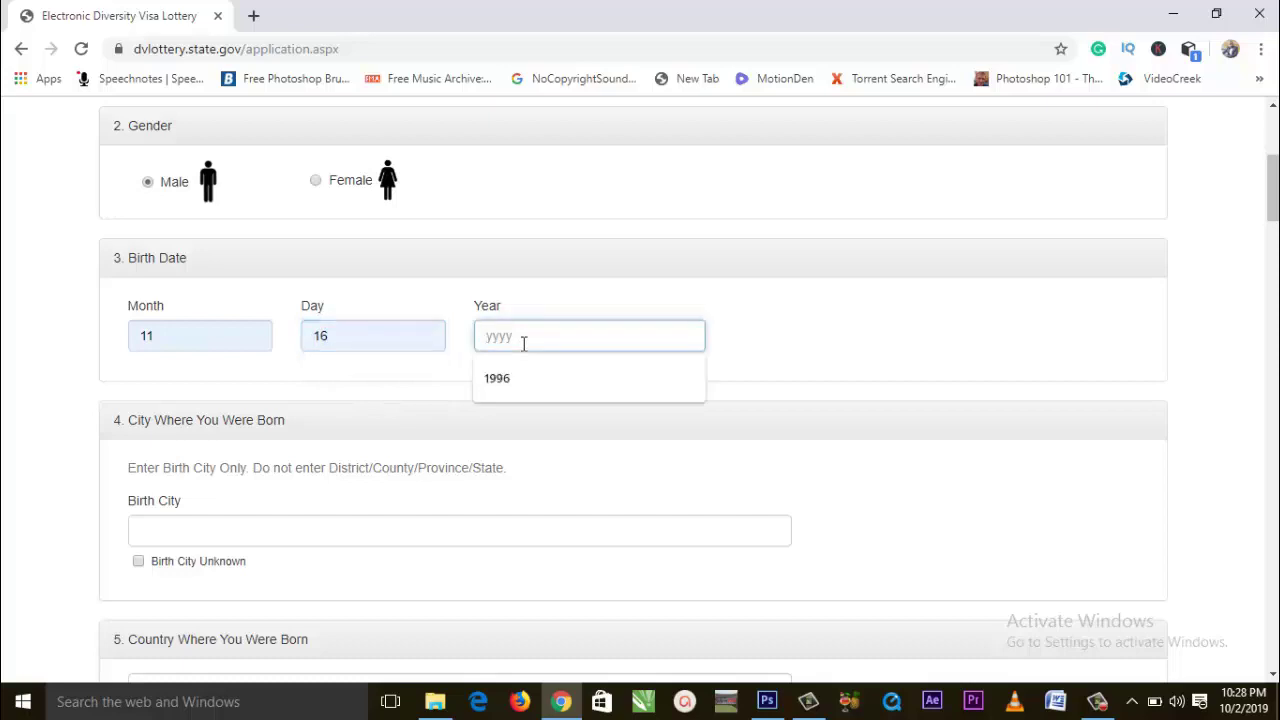
left_click(519, 379)
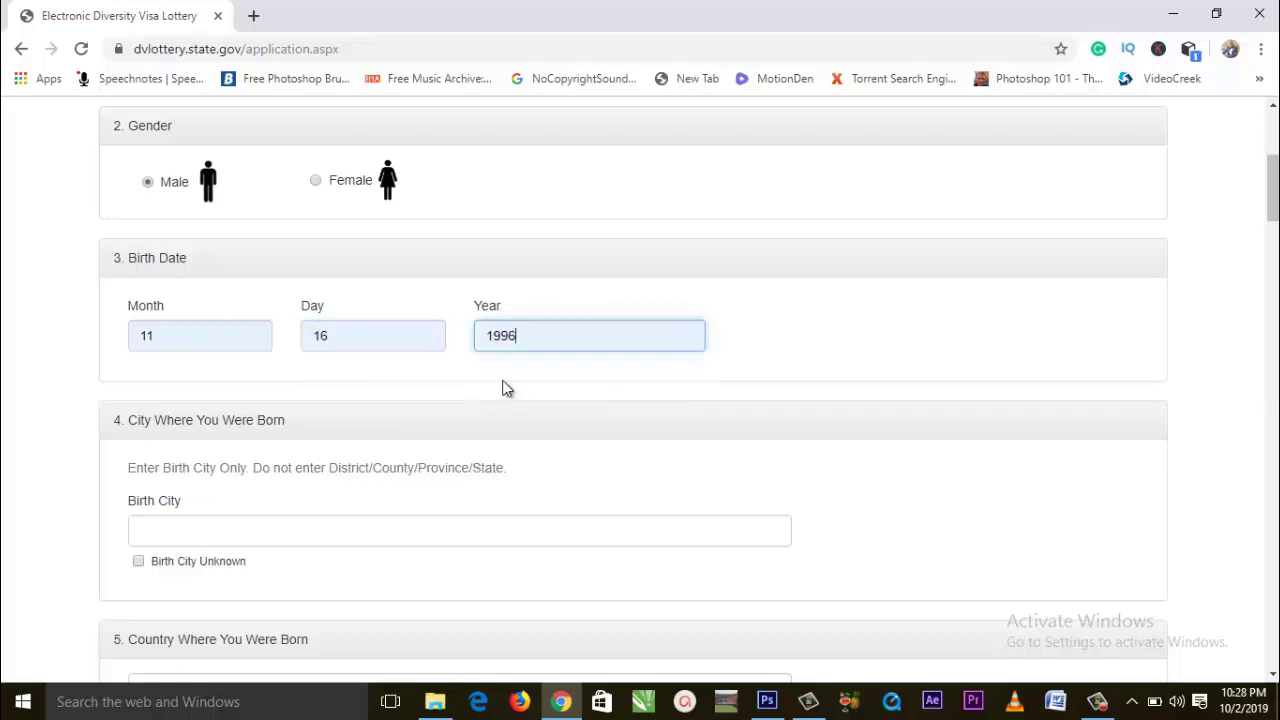
- Fill in Bamenda as the birth city and Cameroon as the country of birth from the saved address
scroll(342, 421, "down", 1)
scroll(342, 428, "down", 2)
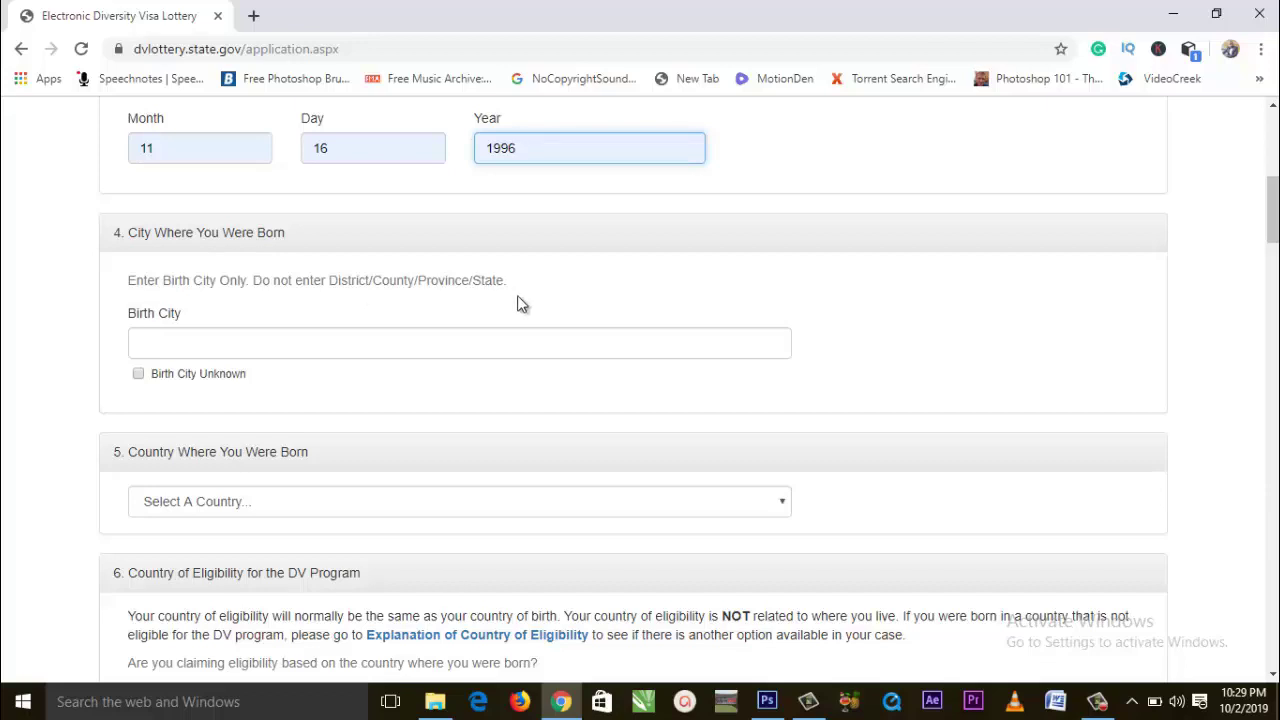
left_click(200, 345)
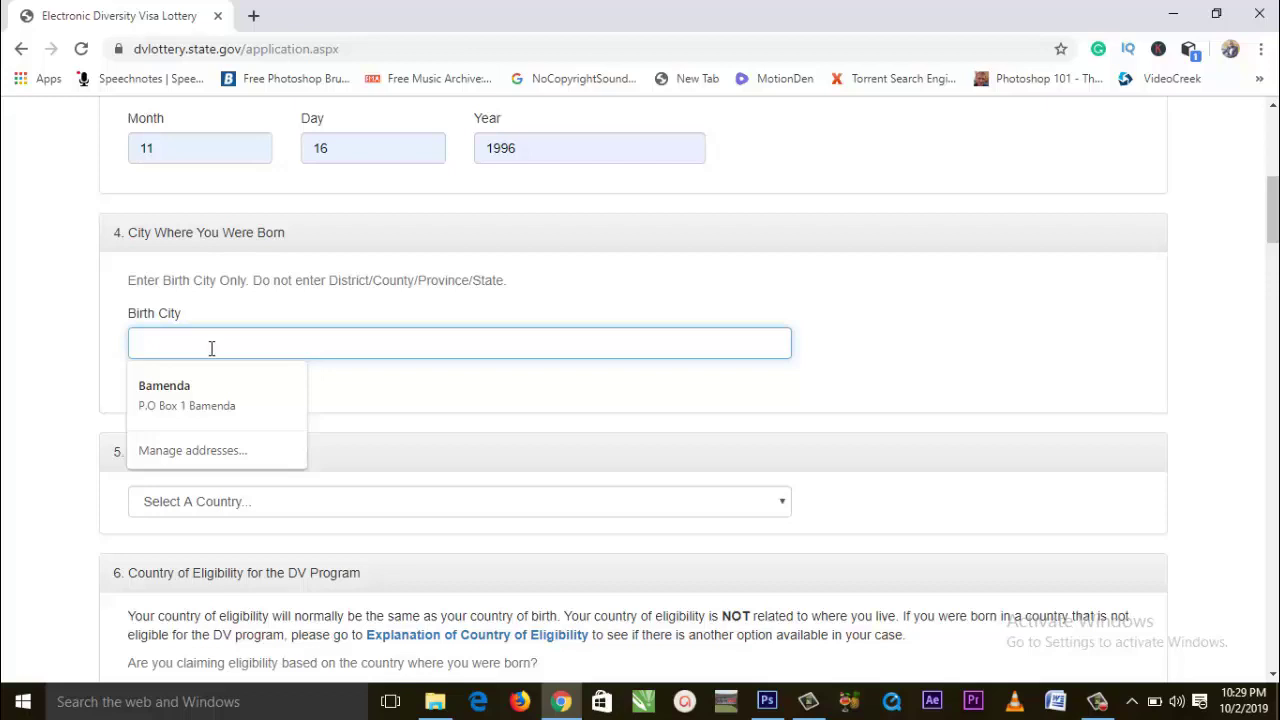
left_click(230, 395)
scroll(257, 396, "down", 1)
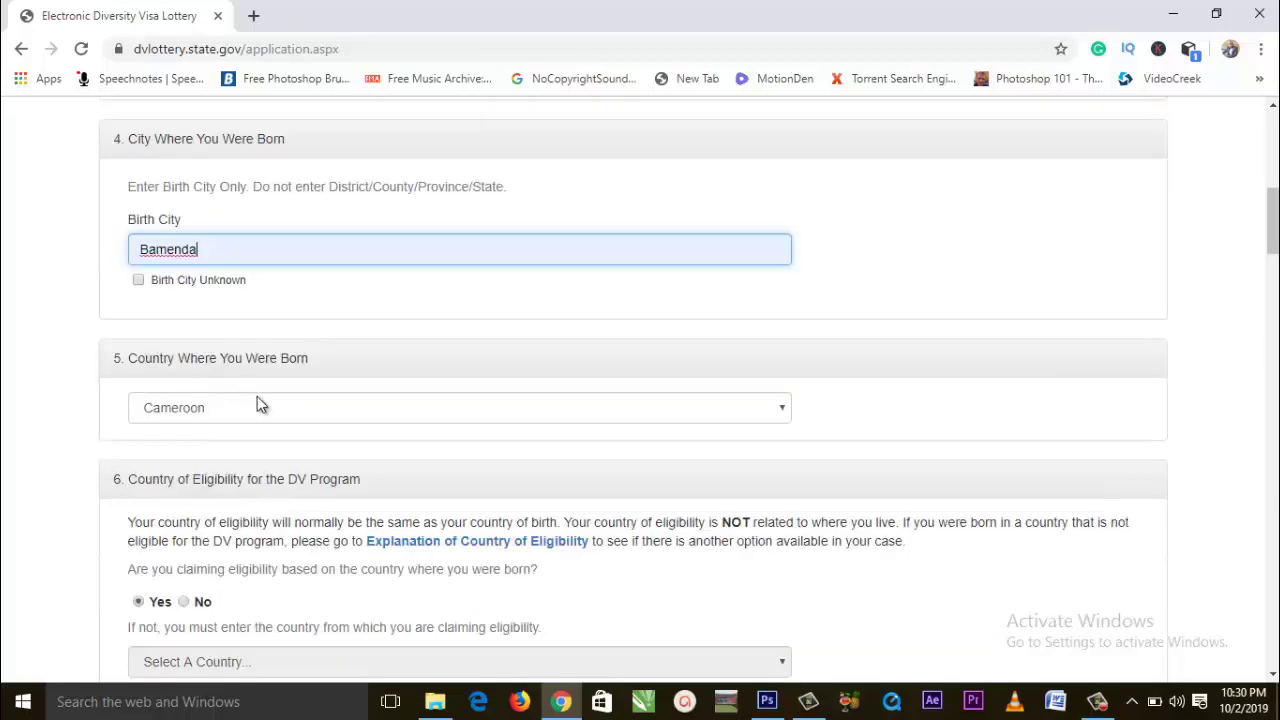
left_click(311, 421)
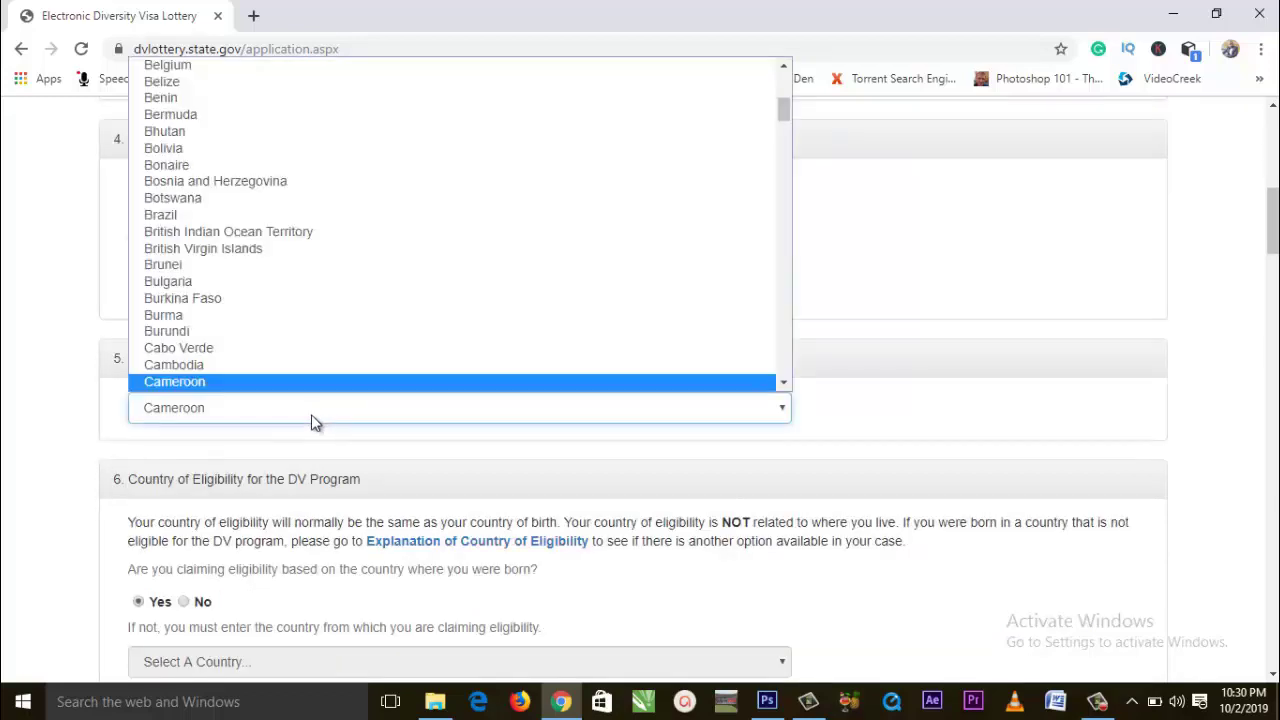
scroll(272, 340, "down", 12)
scroll(272, 345, "up", 11)
scroll(270, 345, "up", 8)
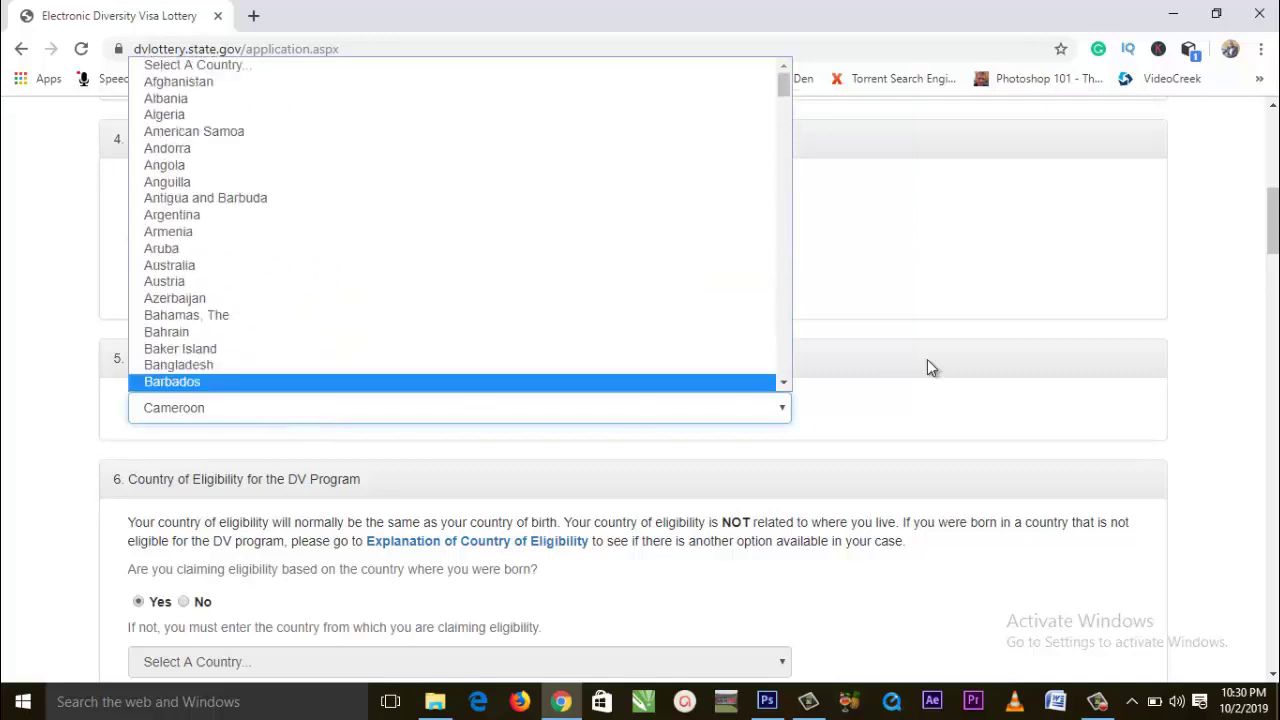
left_click(893, 392)
- Answer No to claiming eligibility based on the birth country and browse the list of alternative eligibility countries without choosing one
scroll(608, 492, "down", 2)
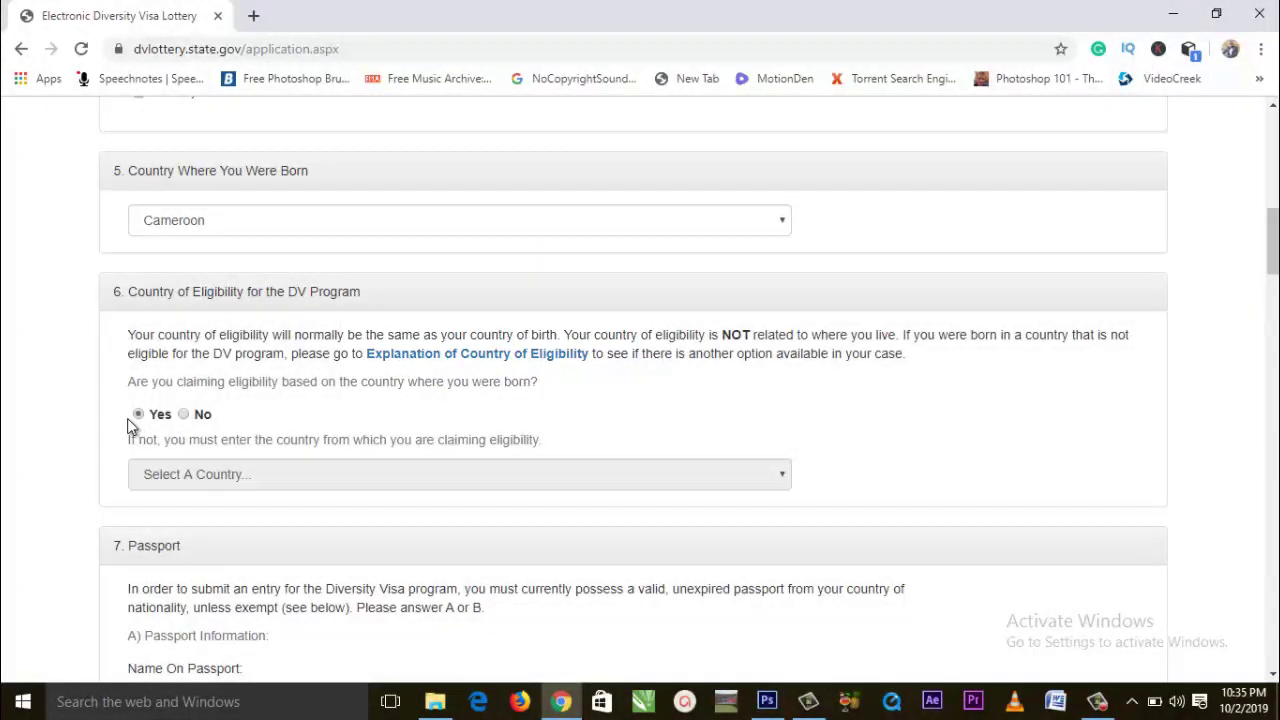
key("Right")
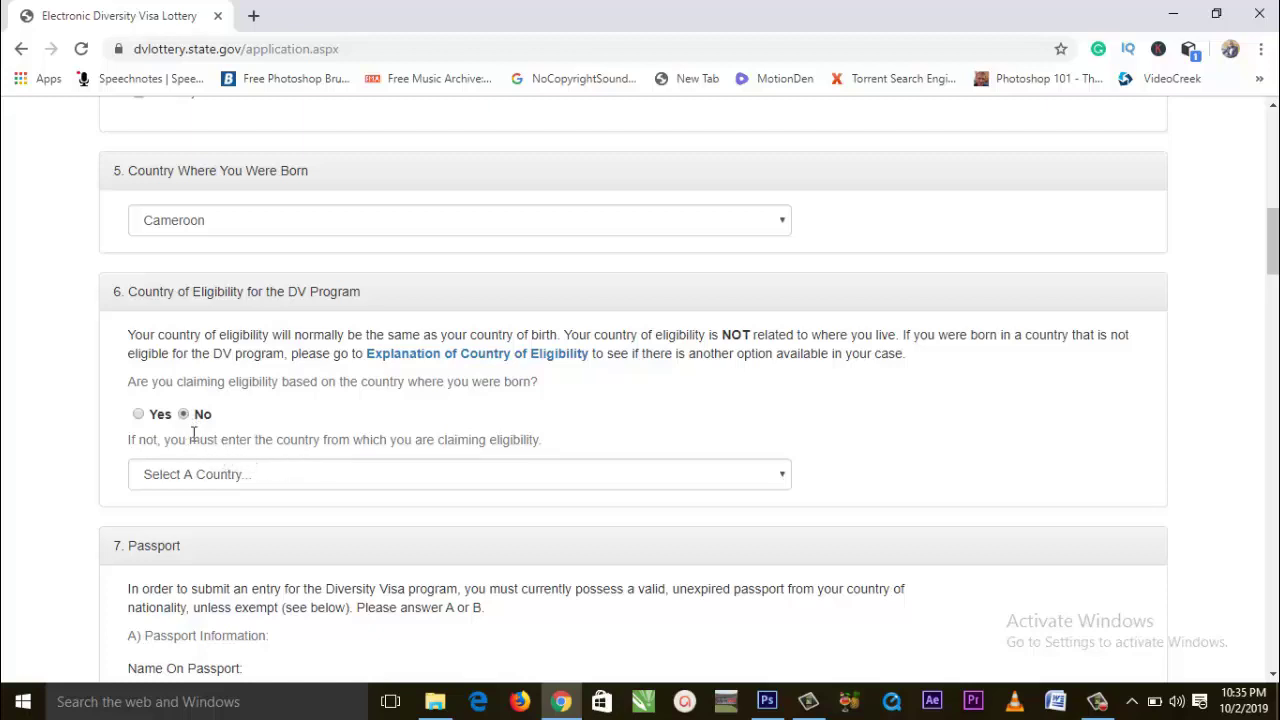
left_click(266, 474)
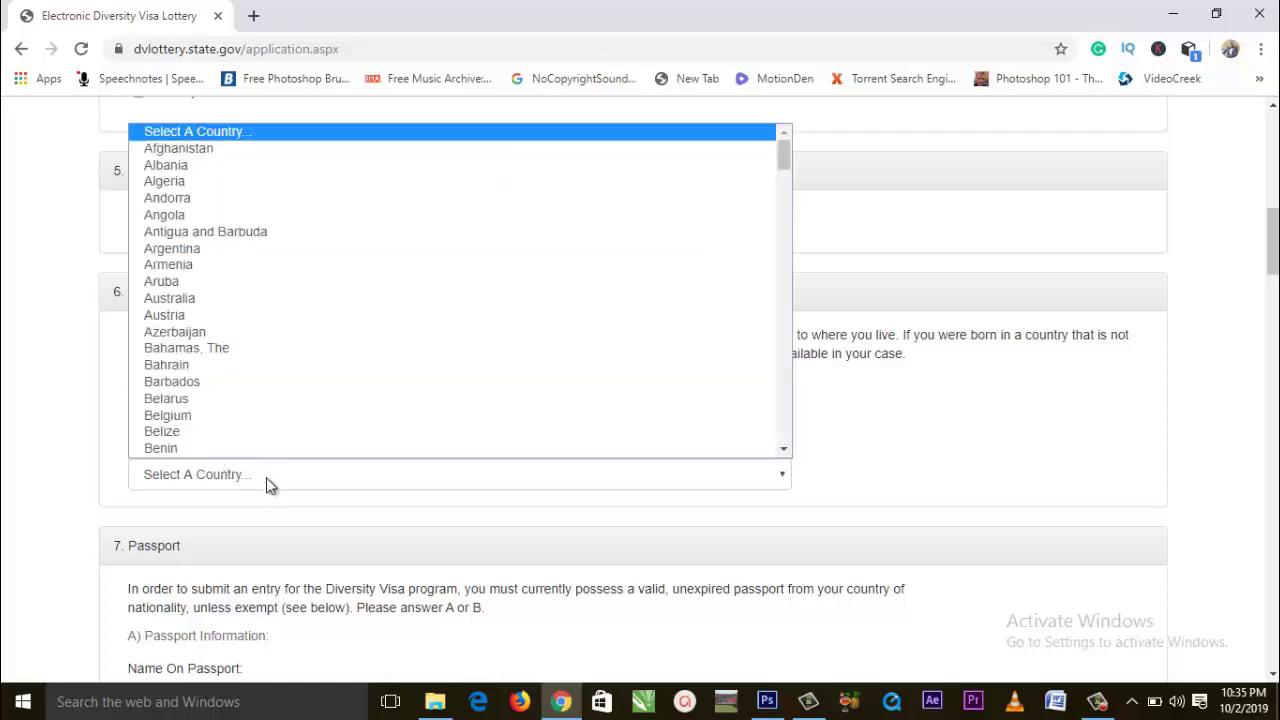
scroll(231, 400, "down", 17)
scroll(276, 430, "up", 15)
scroll(290, 428, "up", 5)
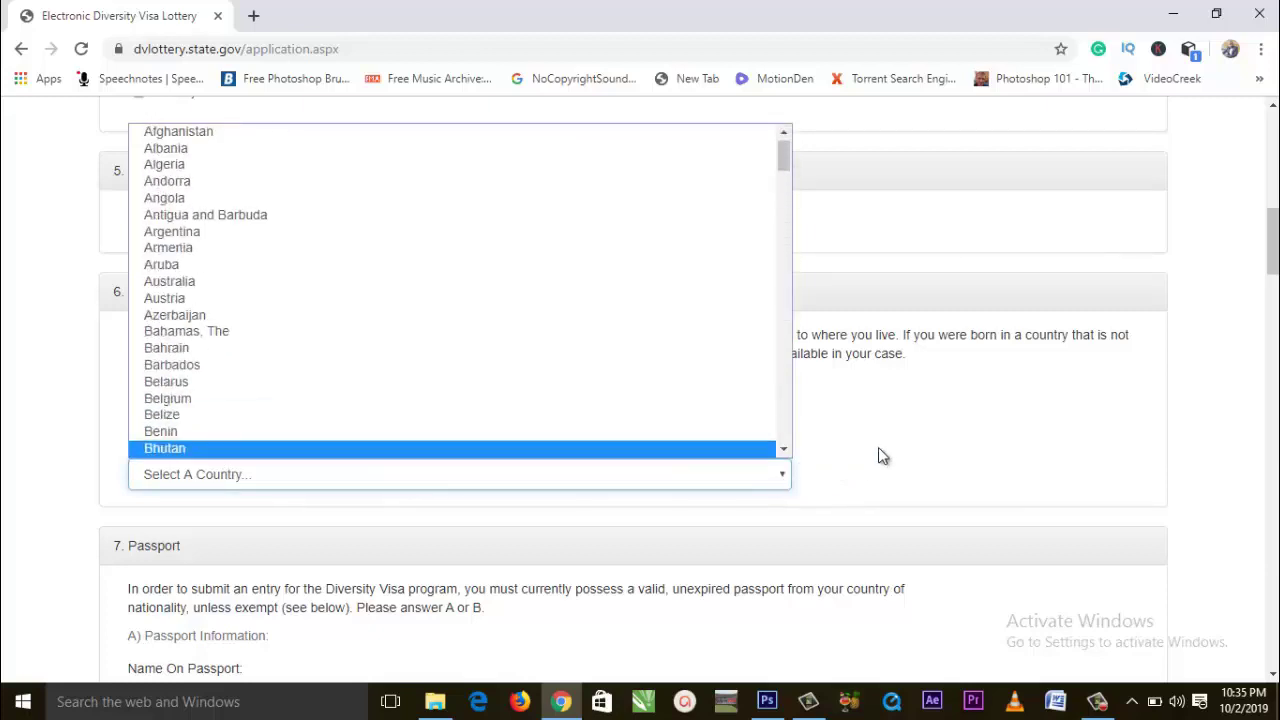
left_click(893, 446)
- Review the passport information fields and the passport exemption options in section 7
scroll(233, 500, "down", 4)
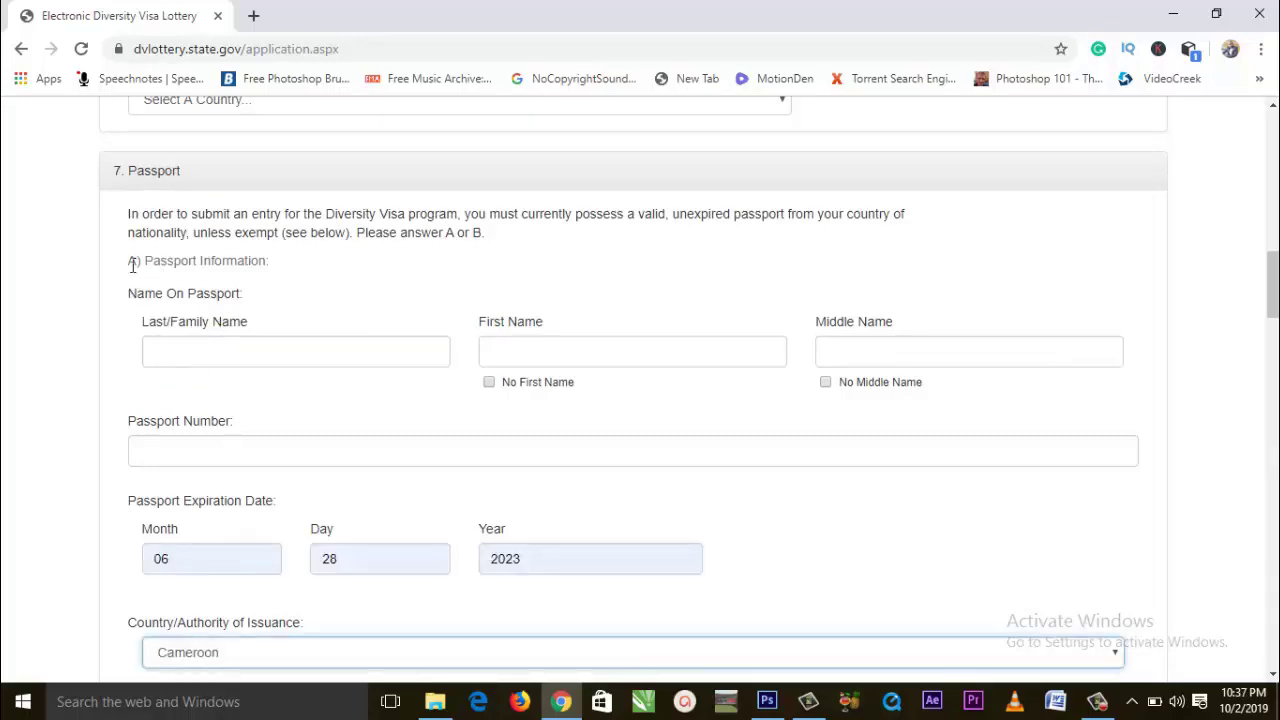
scroll(246, 446, "down", 3)
scroll(258, 453, "down", 1)
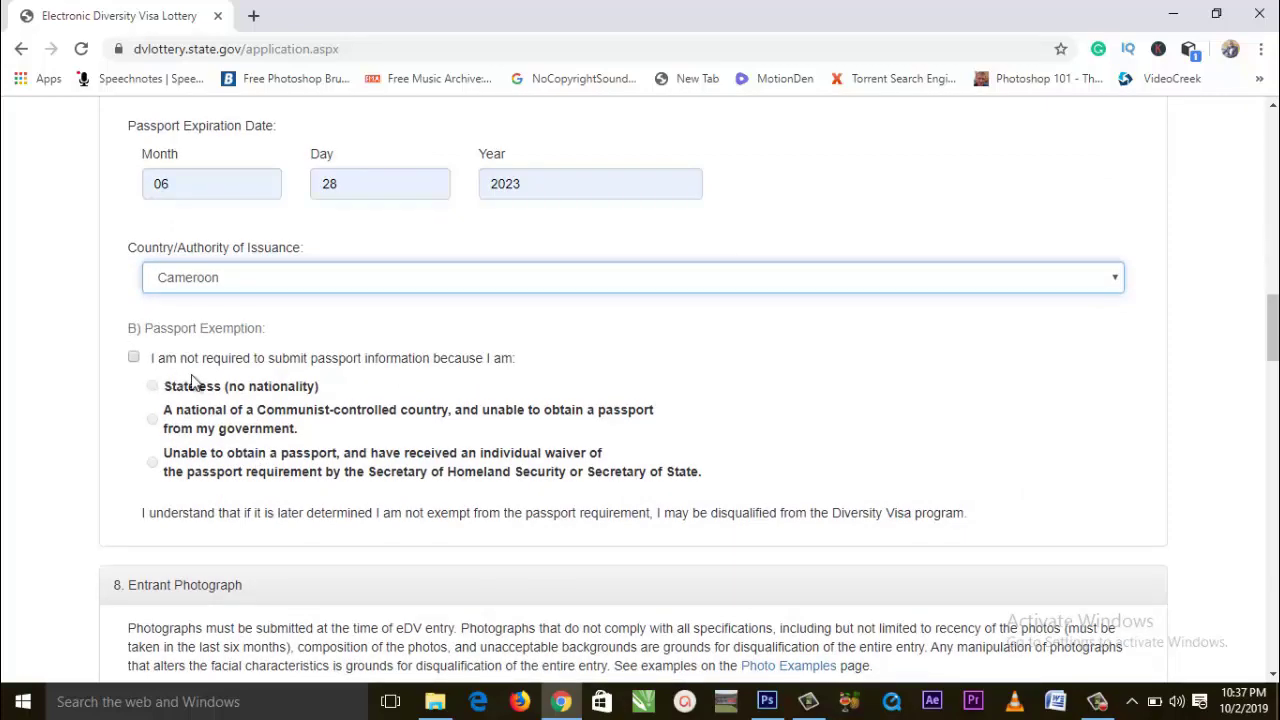
scroll(386, 257, "up", 3)
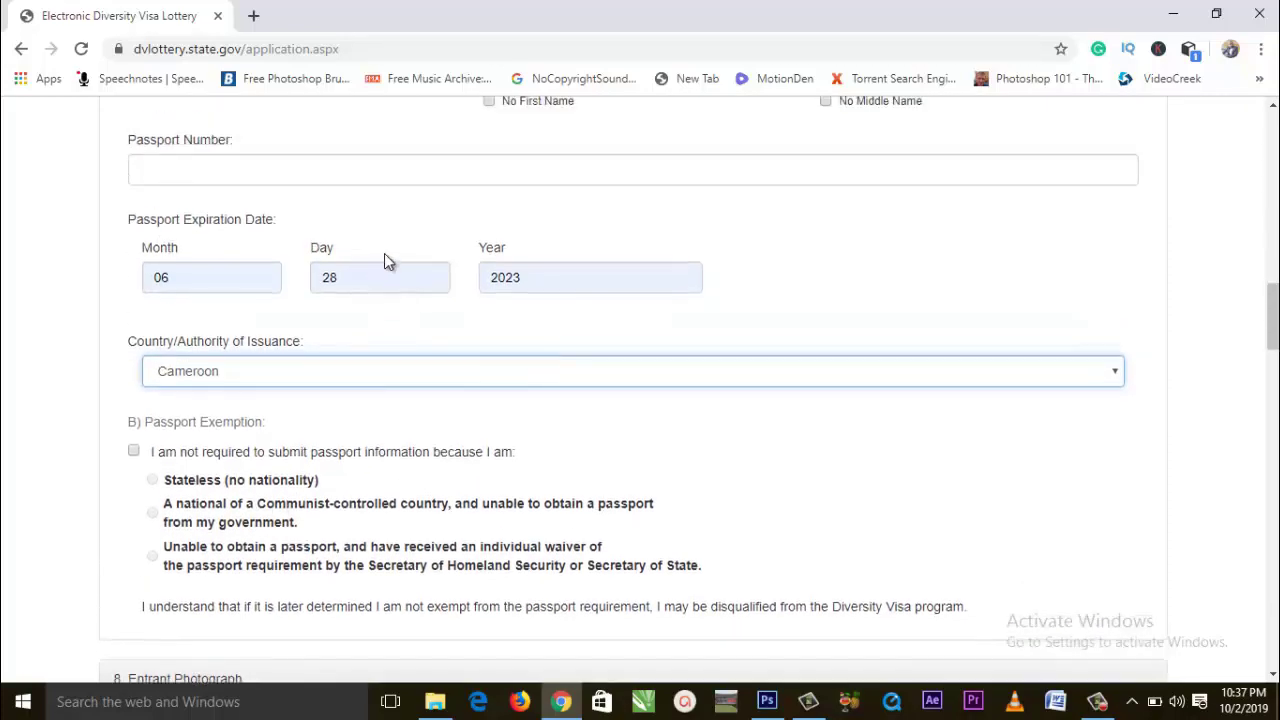
- Examine the passport exemption reasons, then recheck the passport name, number, expiration date and issuing country fields
scroll(374, 257, "down", 3)
scroll(367, 288, "down", 1)
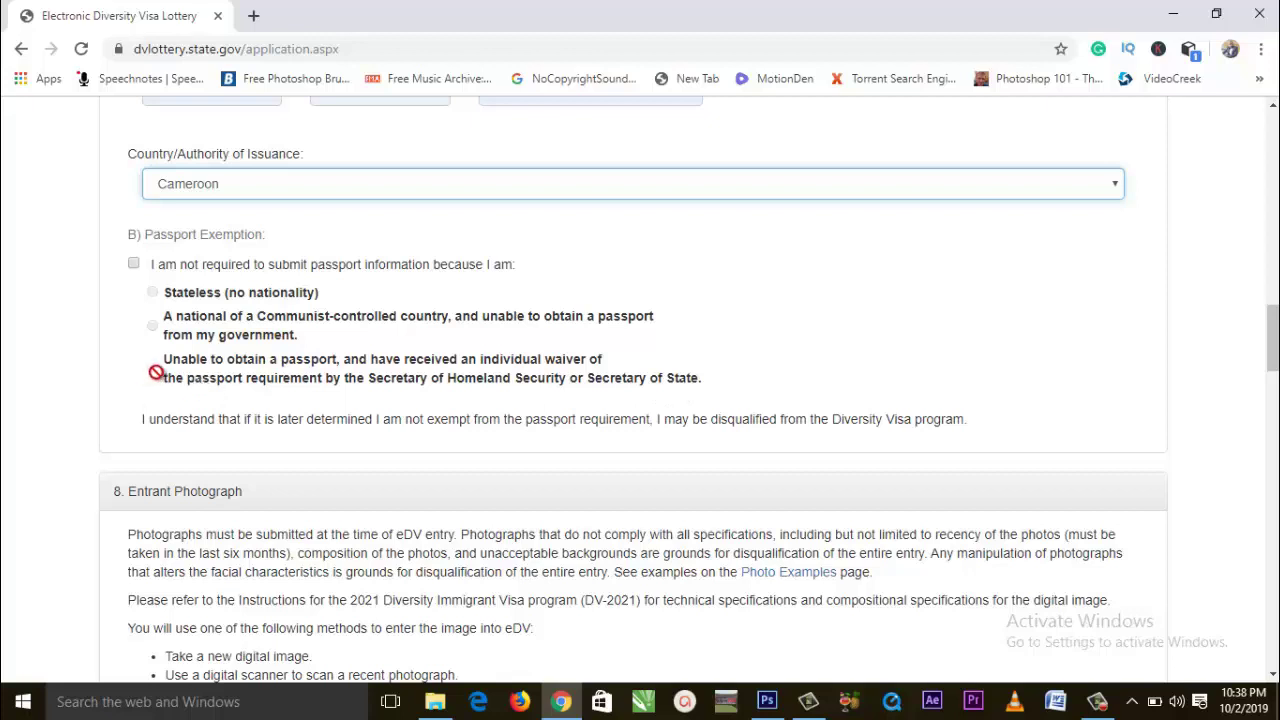
scroll(320, 390, "up", 4)
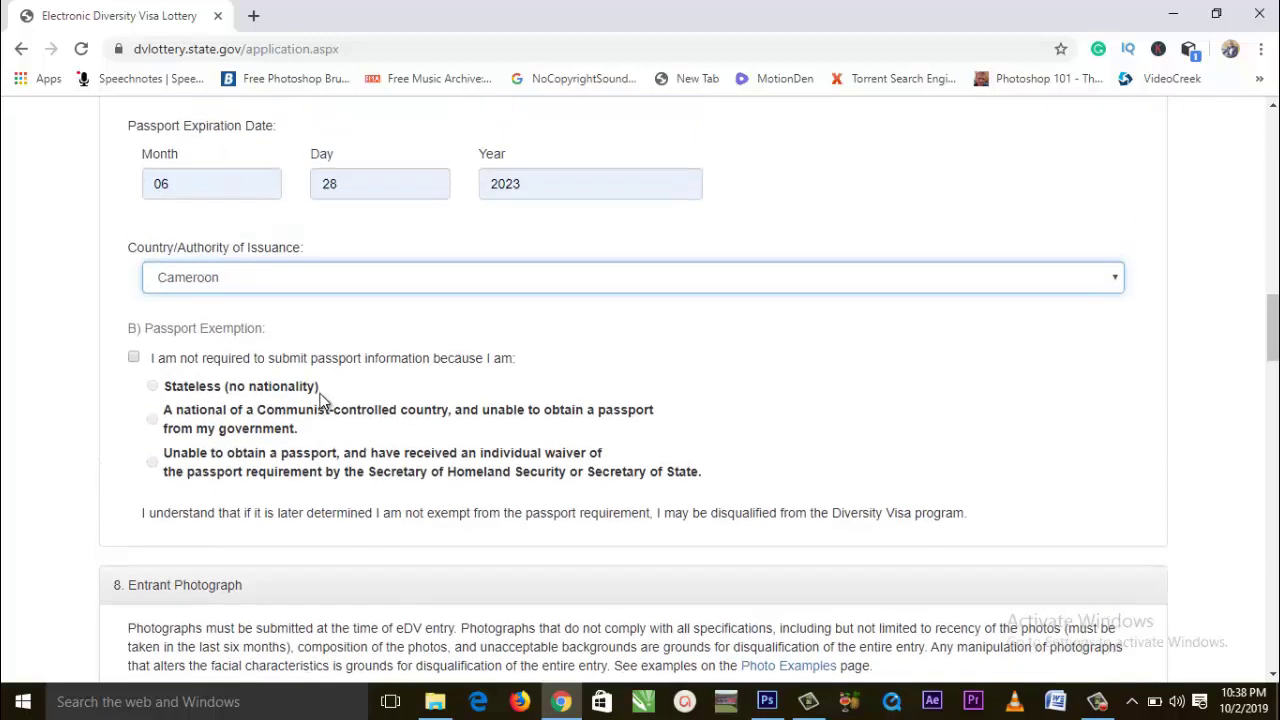
scroll(300, 390, "up", 1)
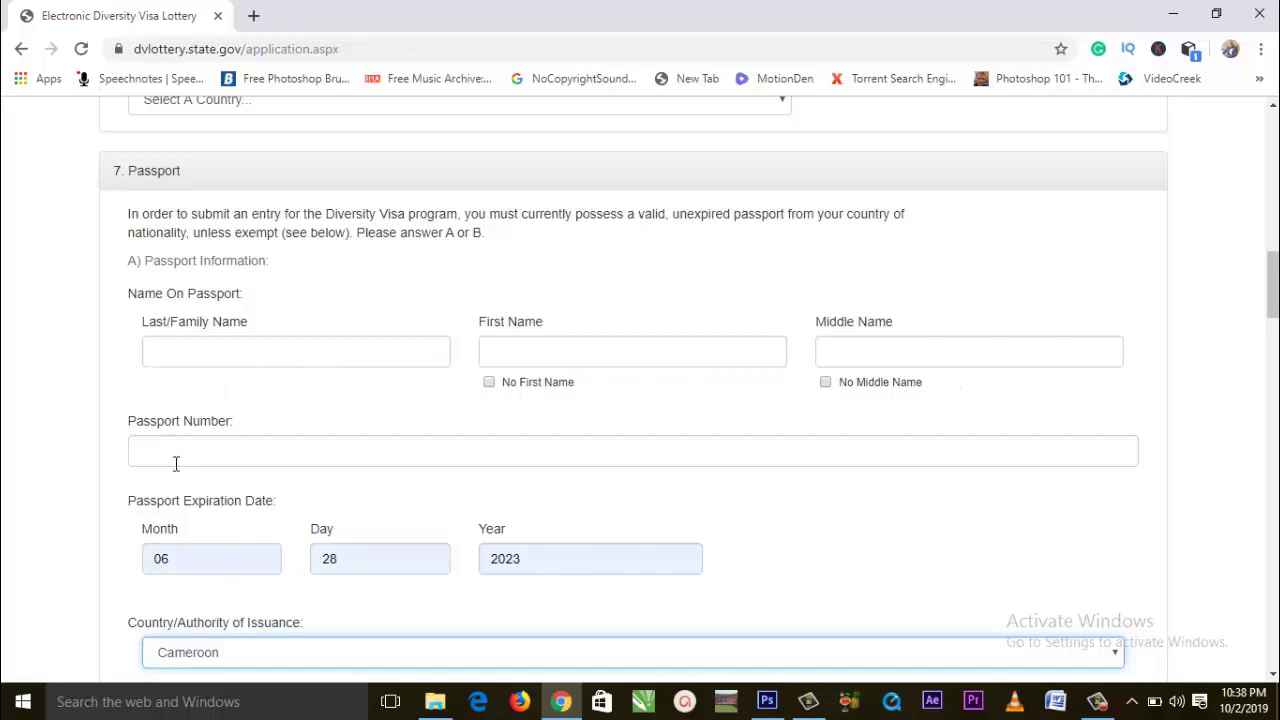
scroll(242, 530, "down", 2)
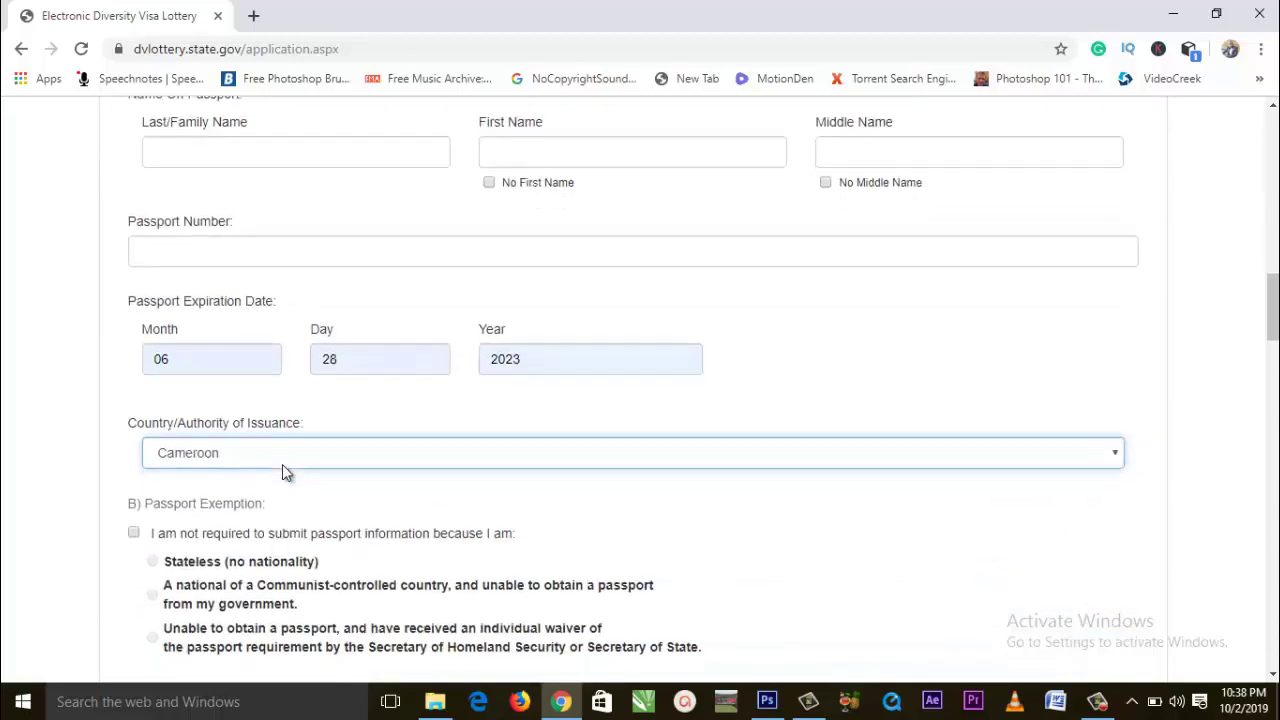
- Choose the entrant's portrait image file as the new photo in section 8, Entrant Photograph
scroll(282, 464, "down", 2)
scroll(283, 465, "down", 3)
scroll(283, 466, "down", 1)
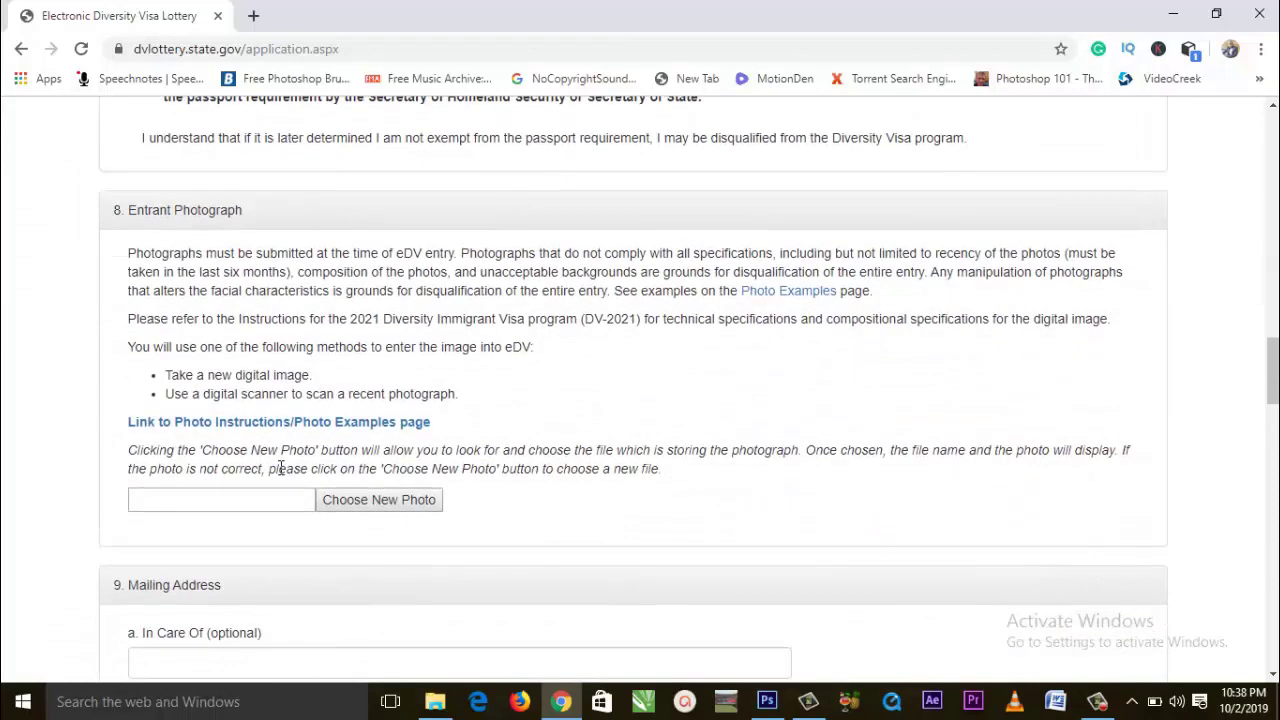
scroll(291, 377, "down", 2)
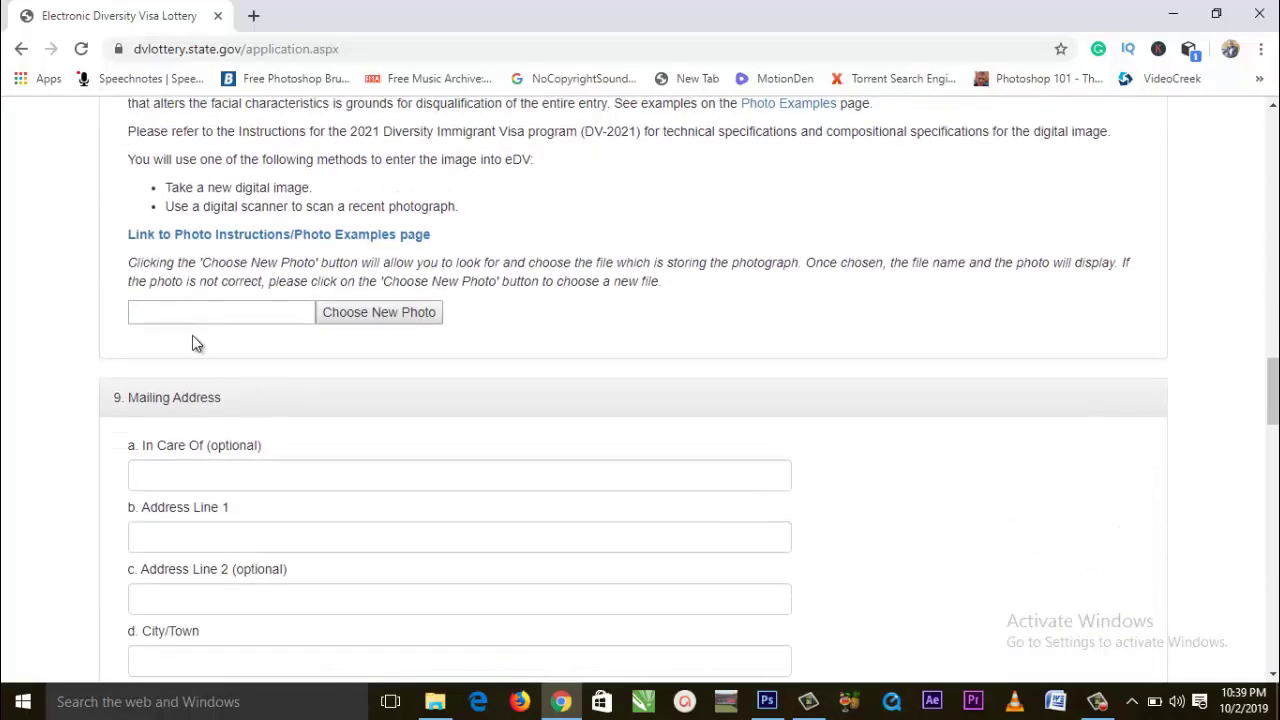
left_click(370, 314)
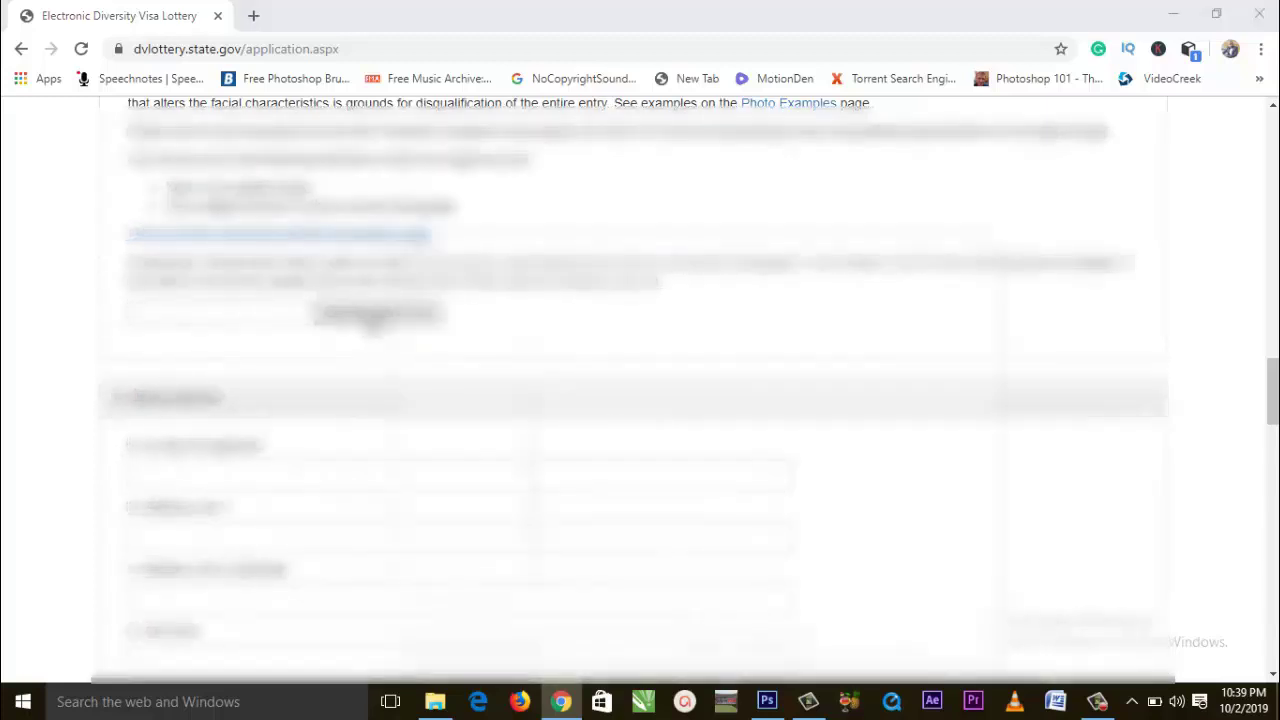
scroll(760, 460, "down", 5)
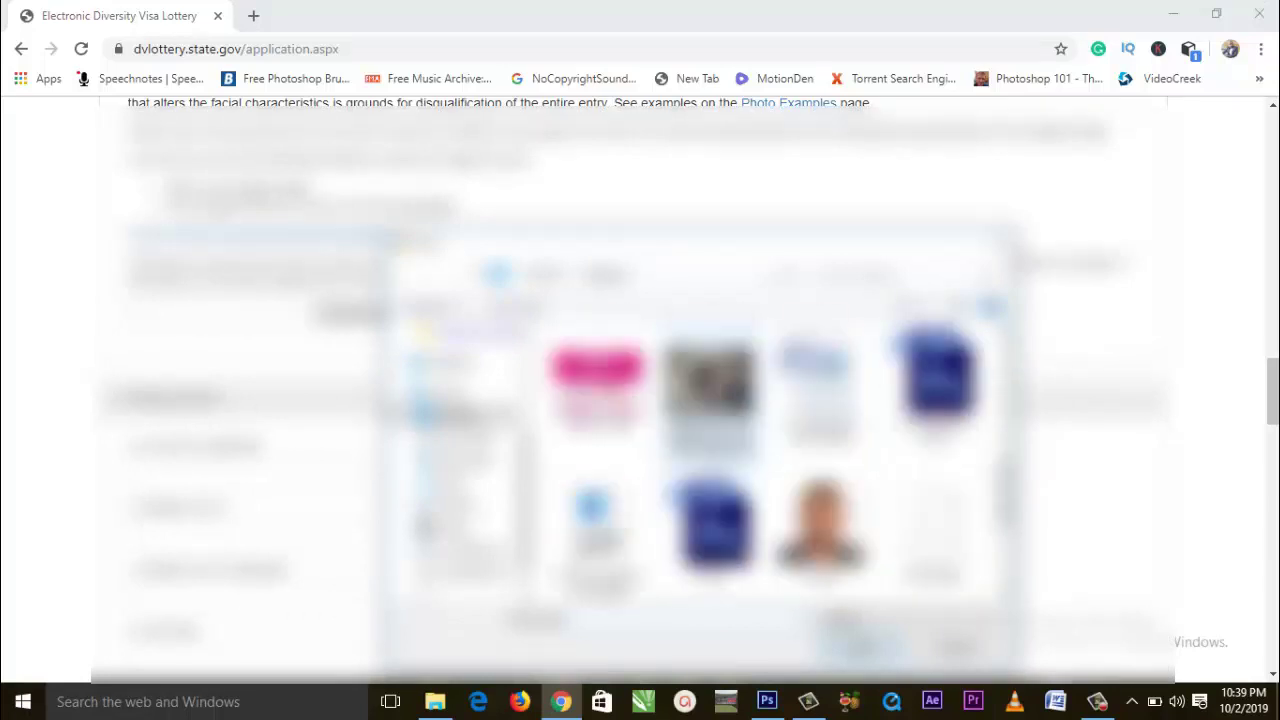
scroll(768, 460, "down", 2)
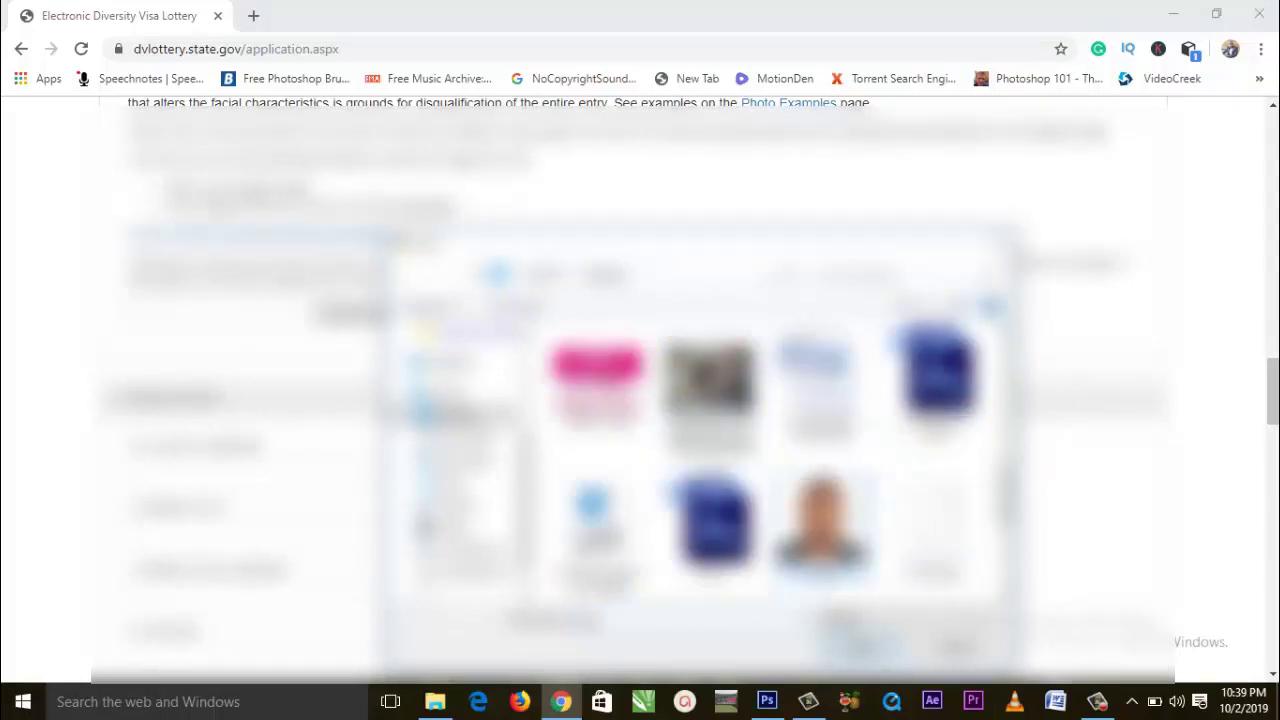
left_click(860, 640)
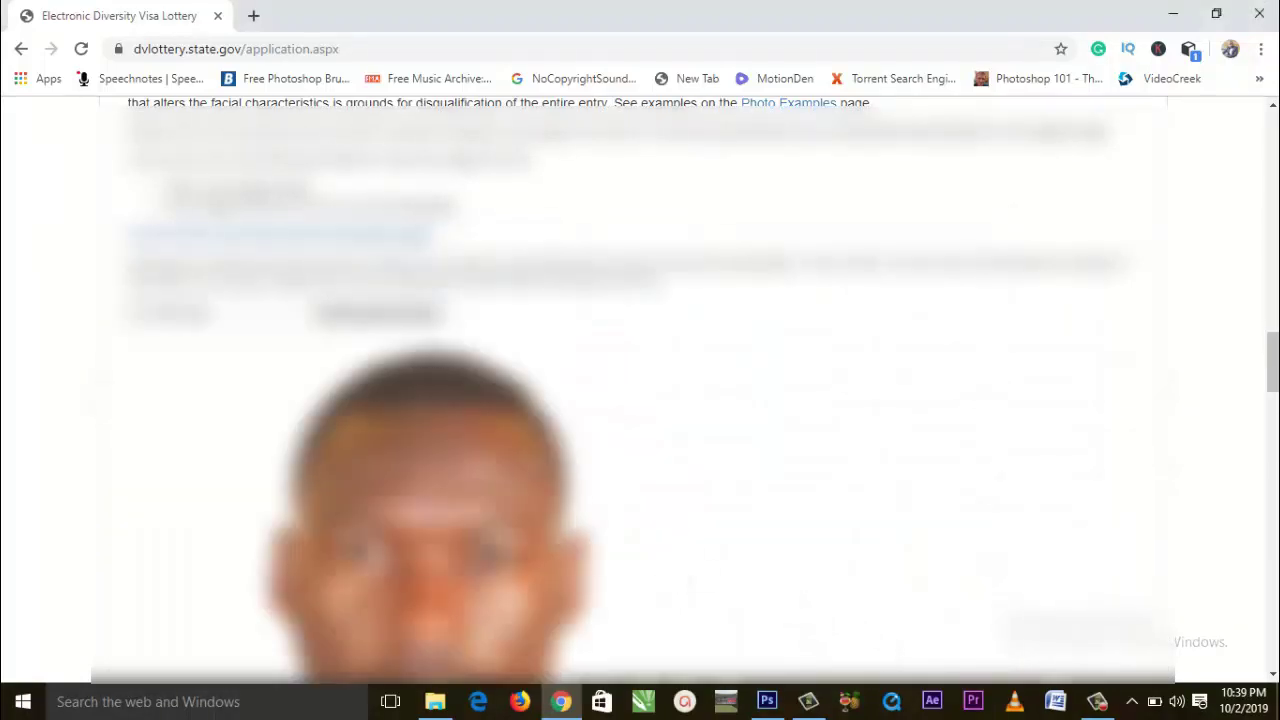
- Fill in the In Care Of name and the mailing address in section 9 from the saved entries
scroll(490, 385, "down", 3)
scroll(508, 394, "down", 8)
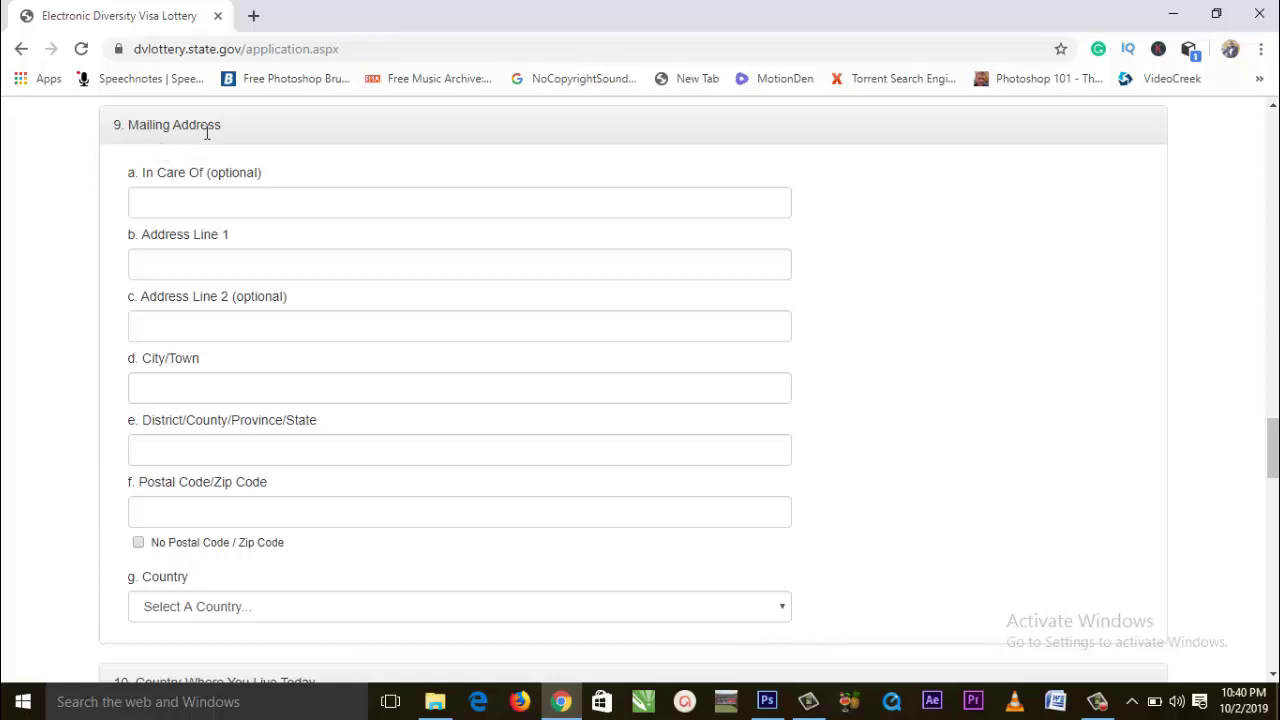
left_click(208, 209)
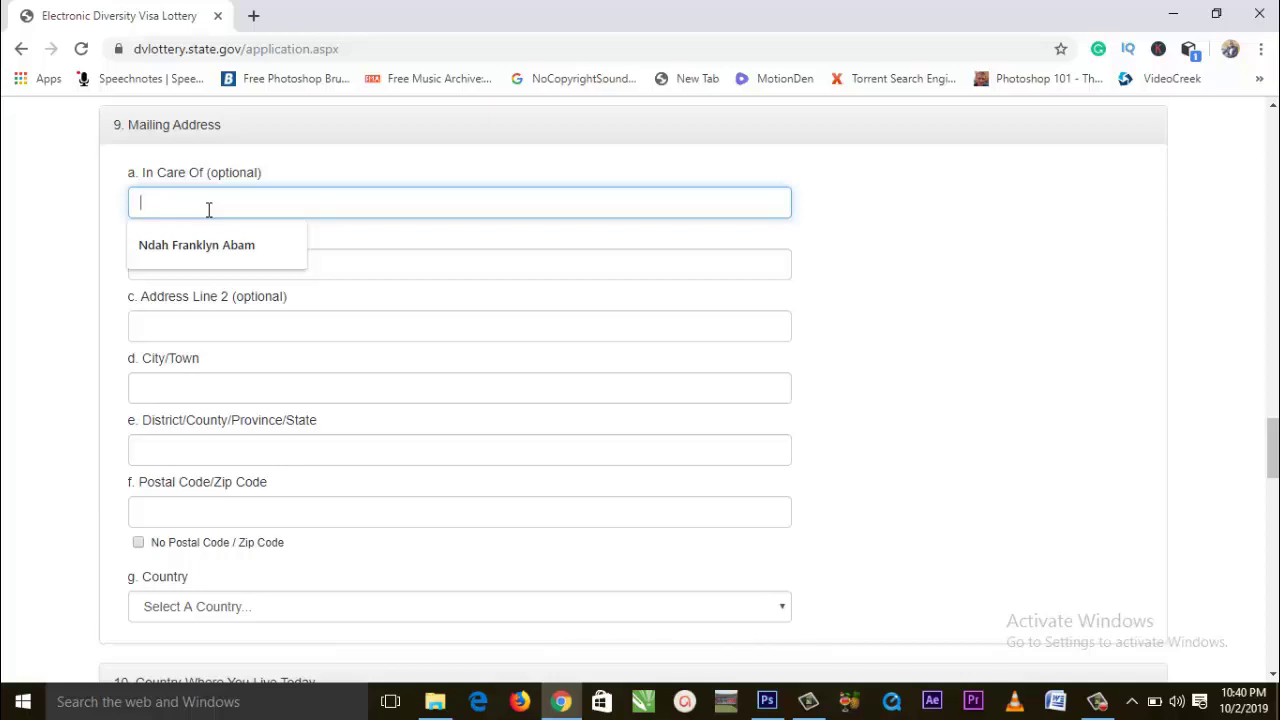
left_click(195, 245)
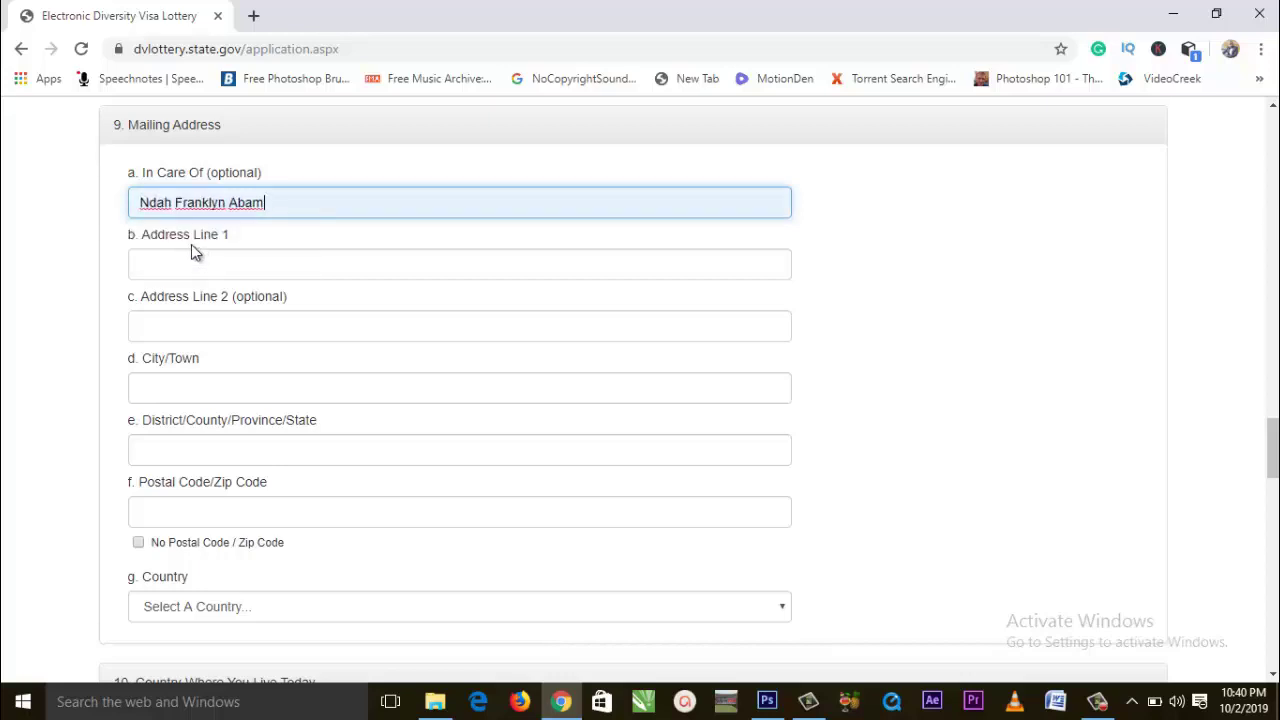
left_click(204, 272)
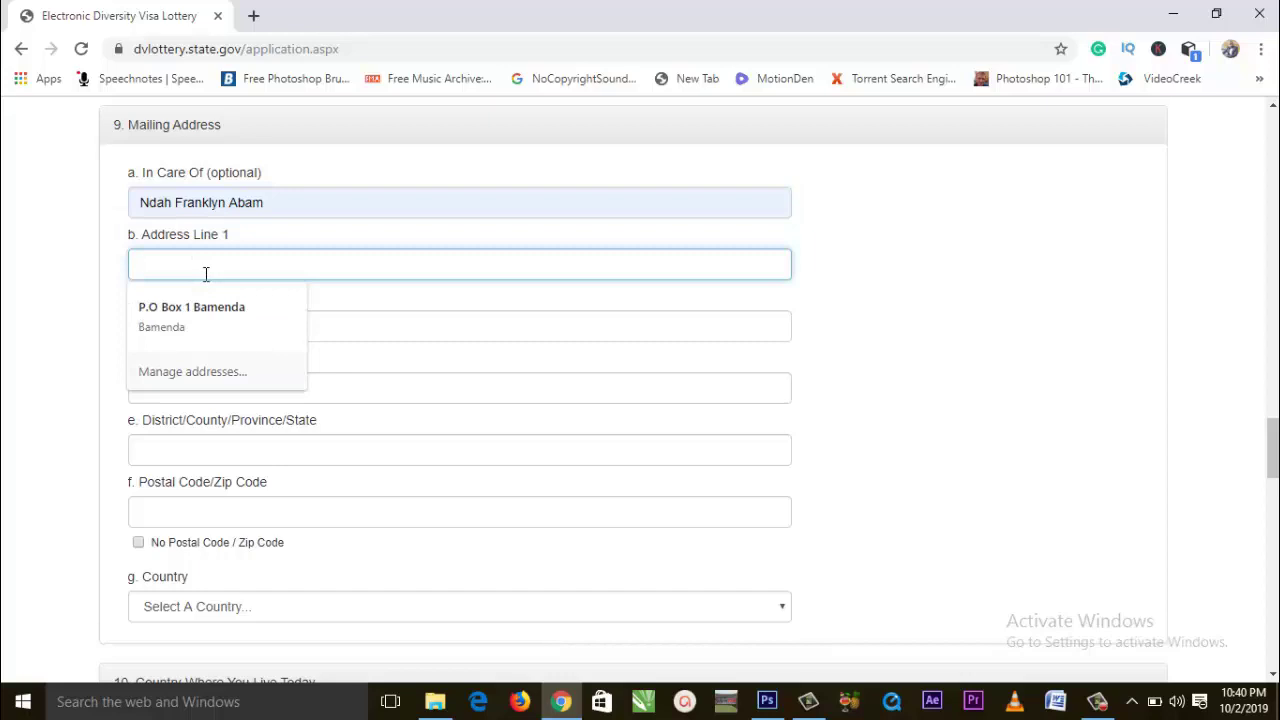
left_click(208, 307)
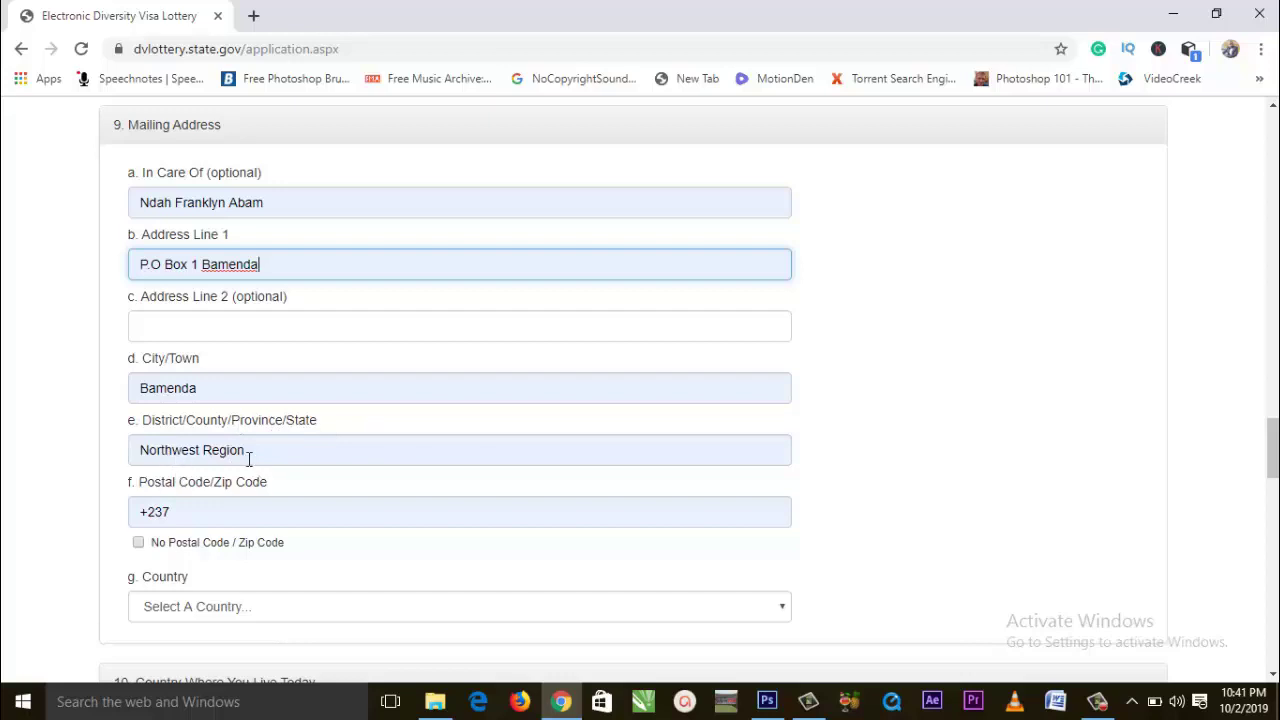
- Replace the mailing address postal code with 237 and set the mailing address country to Cameroon
scroll(266, 480, "down", 2)
triple_click(163, 329)
key("BackSpace")
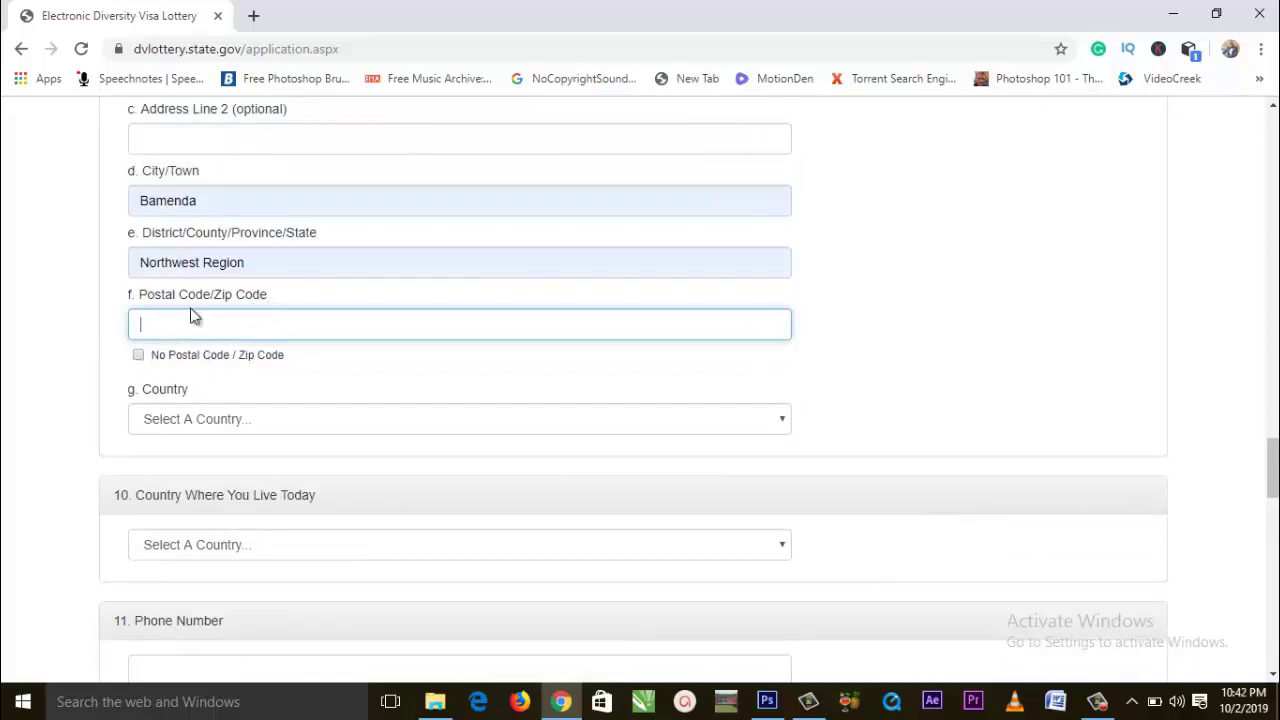
type("237")
left_click(223, 419)
scroll(223, 428, "down", 3)
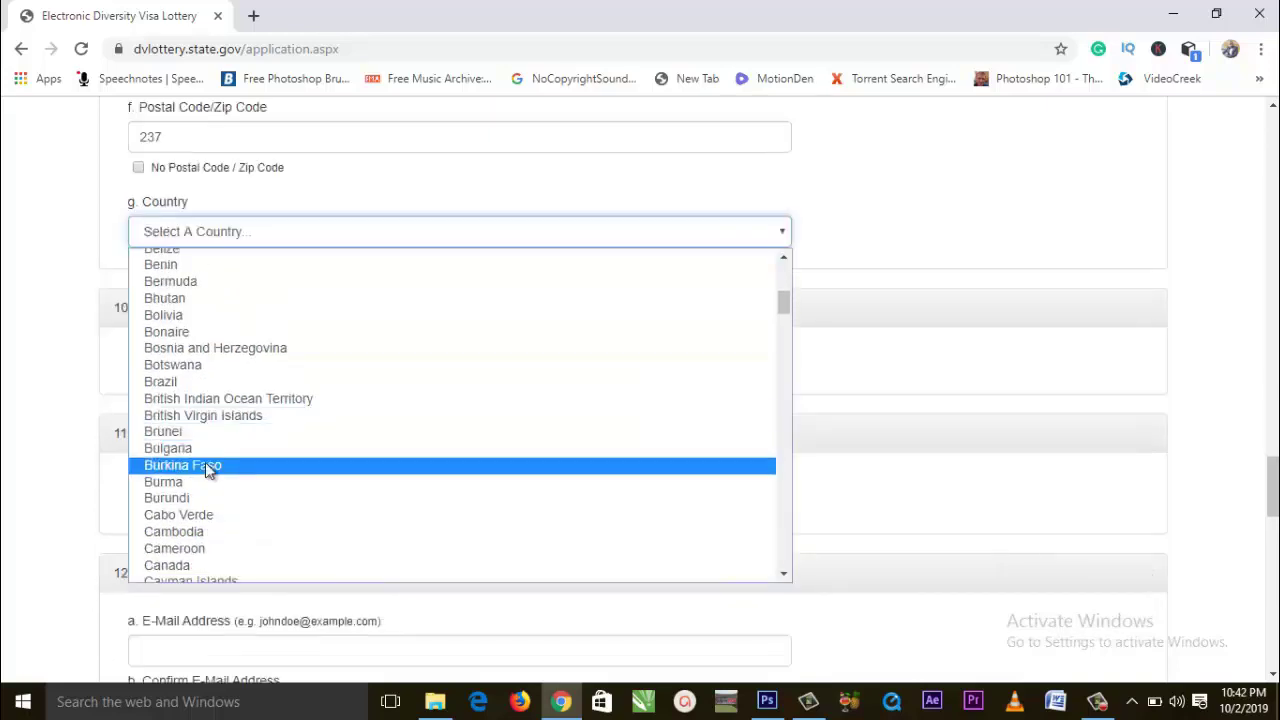
left_click(187, 549)
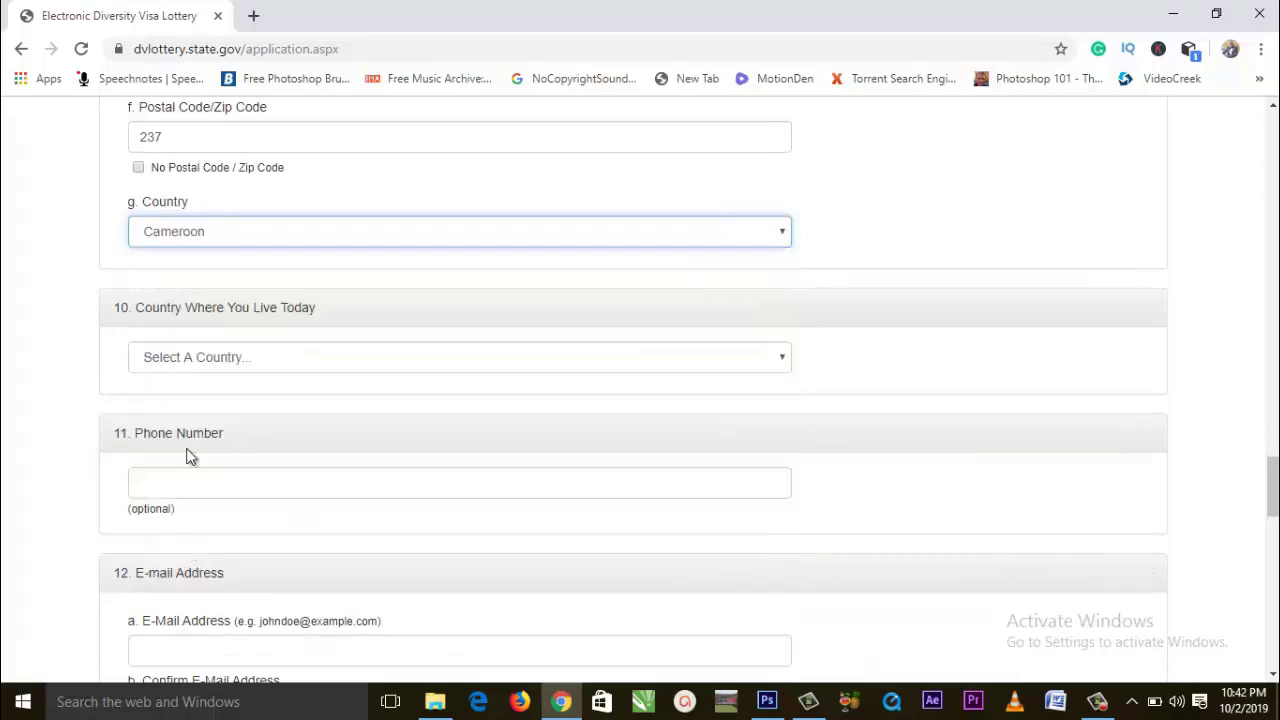
- Set the country where the entrant lives today to Cameroon in section 10
left_click(314, 367)
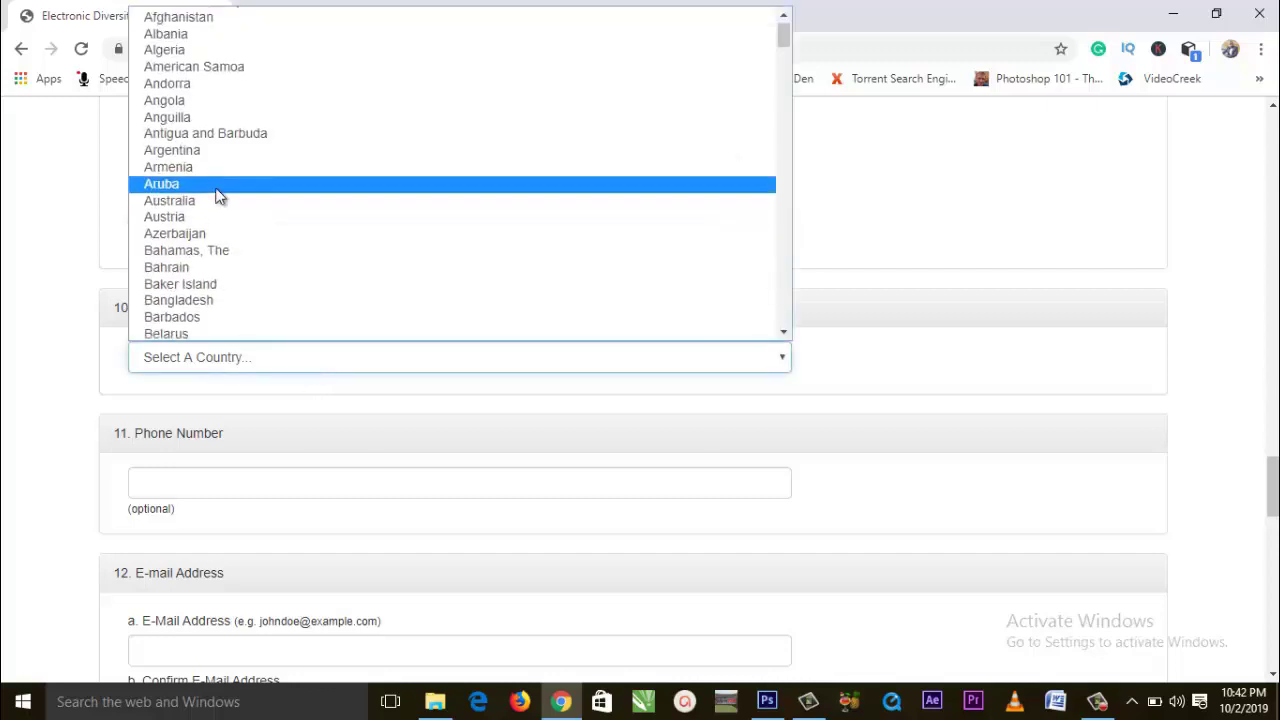
scroll(220, 202, "down", 7)
scroll(215, 222, "down", 2)
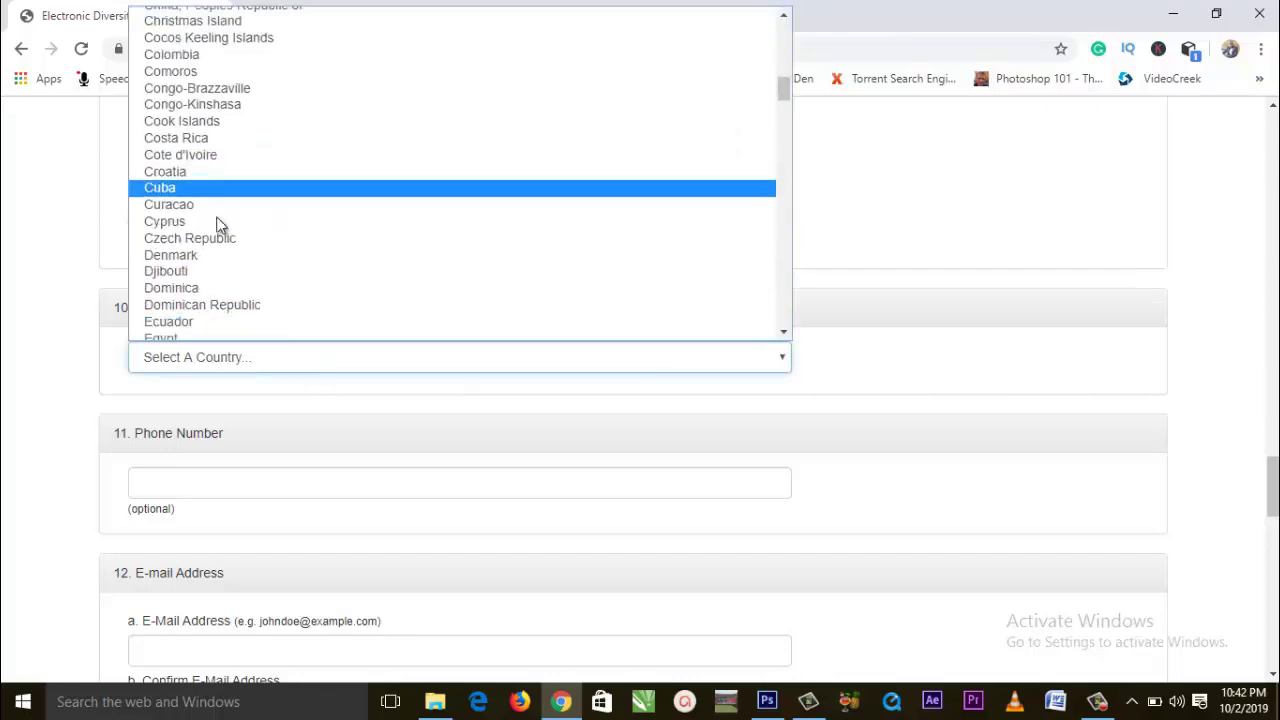
scroll(218, 232, "up", 10)
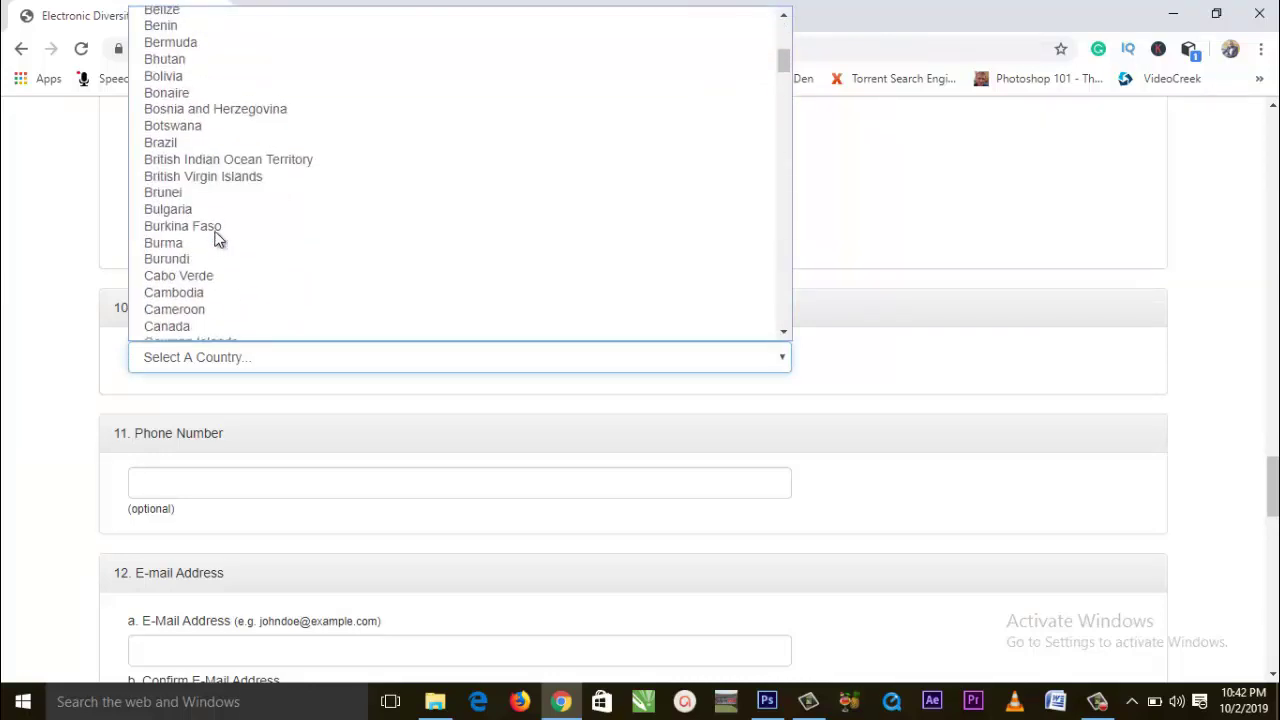
scroll(216, 238, "down", 8)
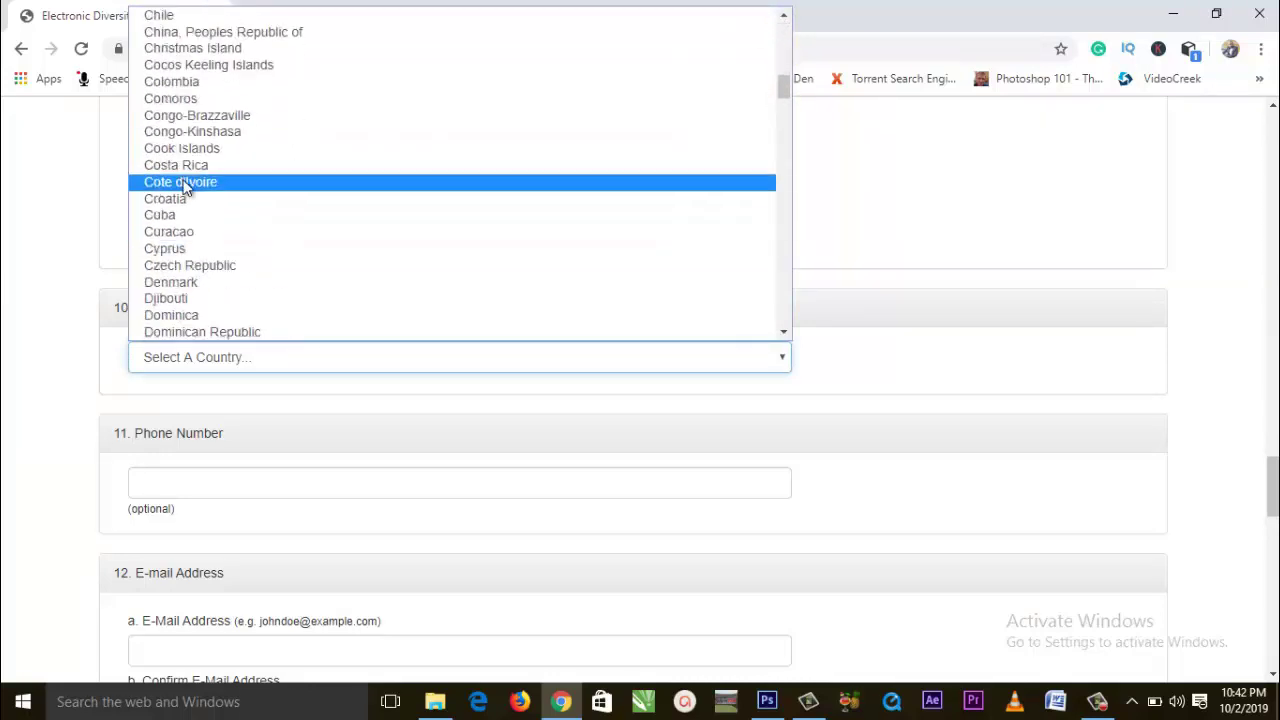
scroll(188, 200, "up", 4)
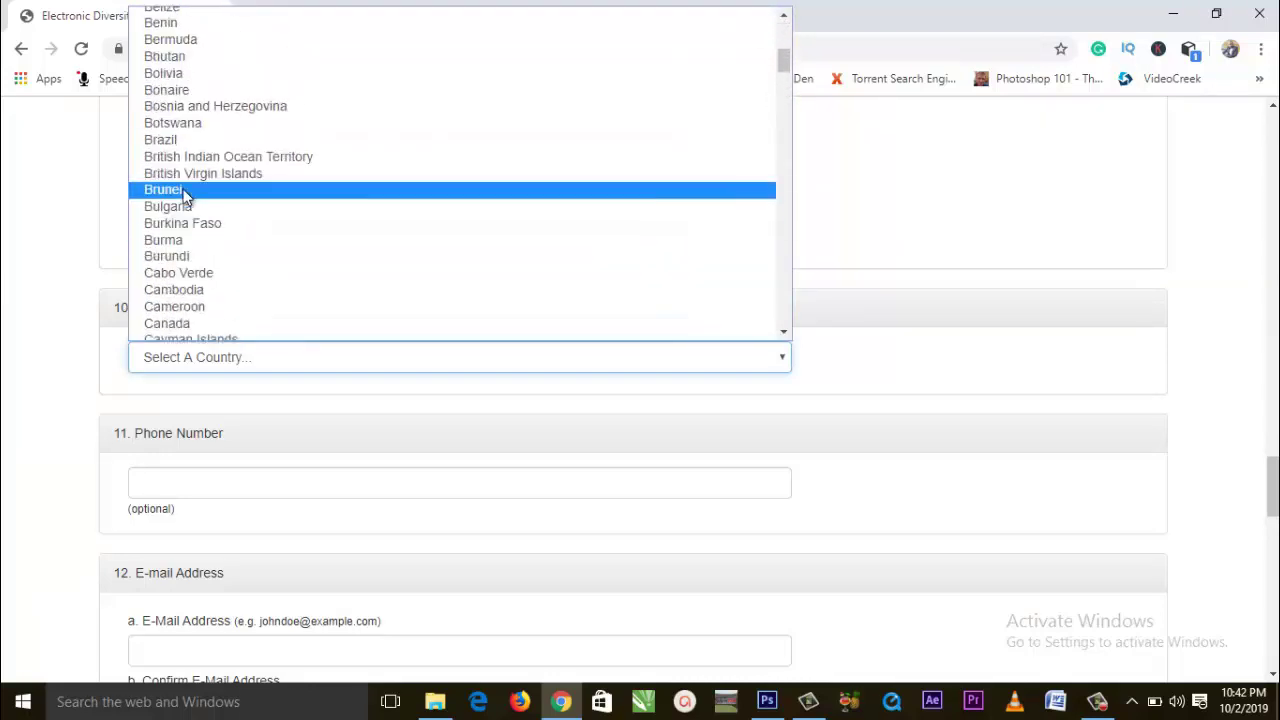
left_click(188, 308)
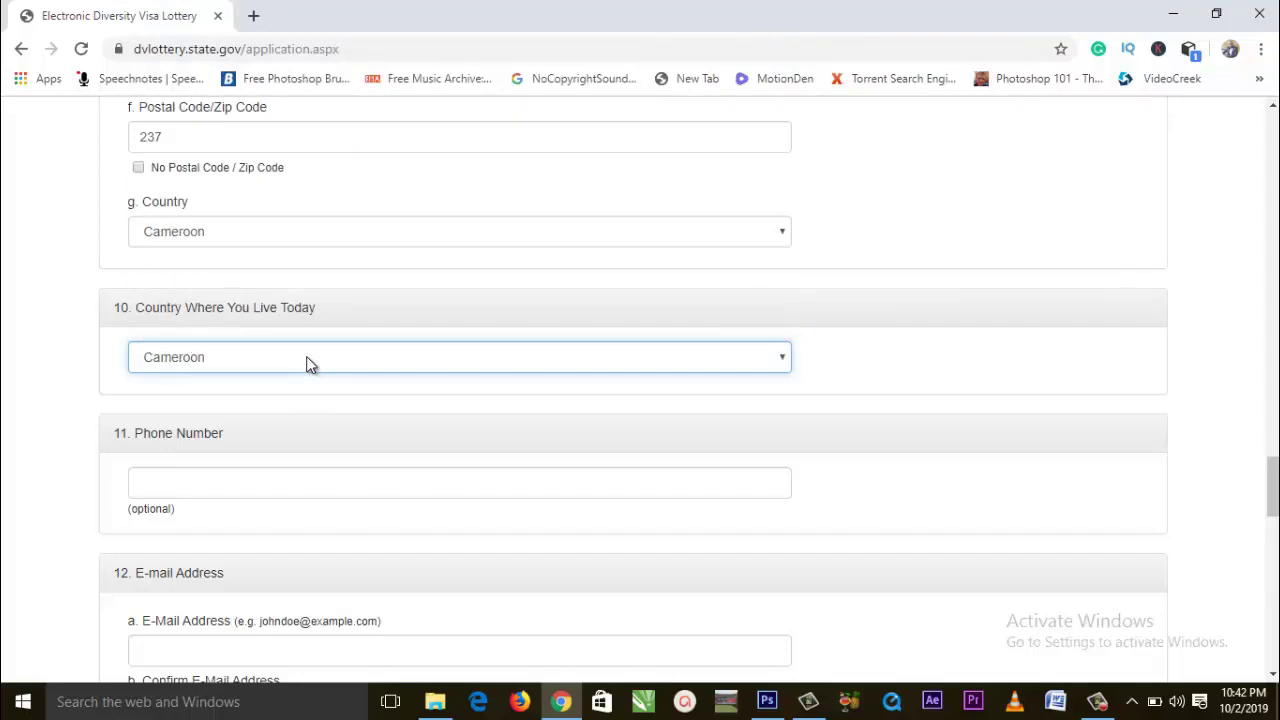
- Leave the optional phone number blank and fill in the entrant's saved e-mail address in both the e-mail and confirmation fields
scroll(312, 360, "down", 2)
left_click(182, 291)
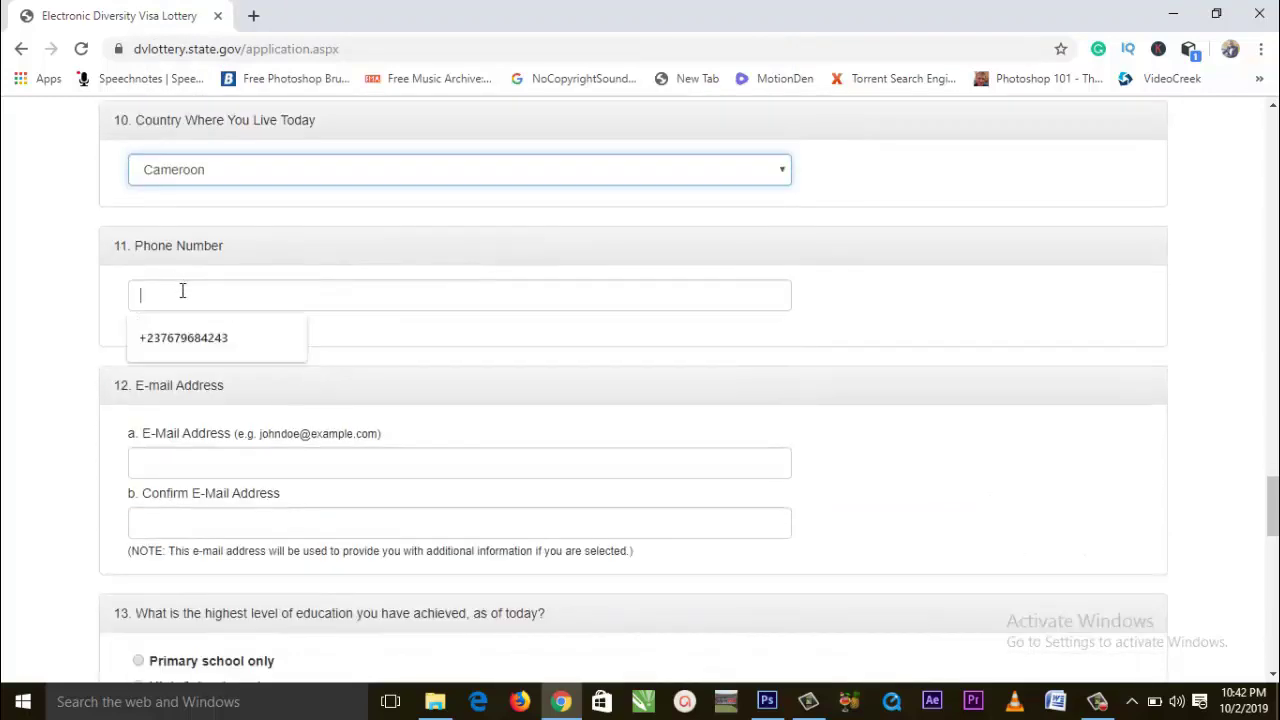
scroll(350, 426, "down", 1)
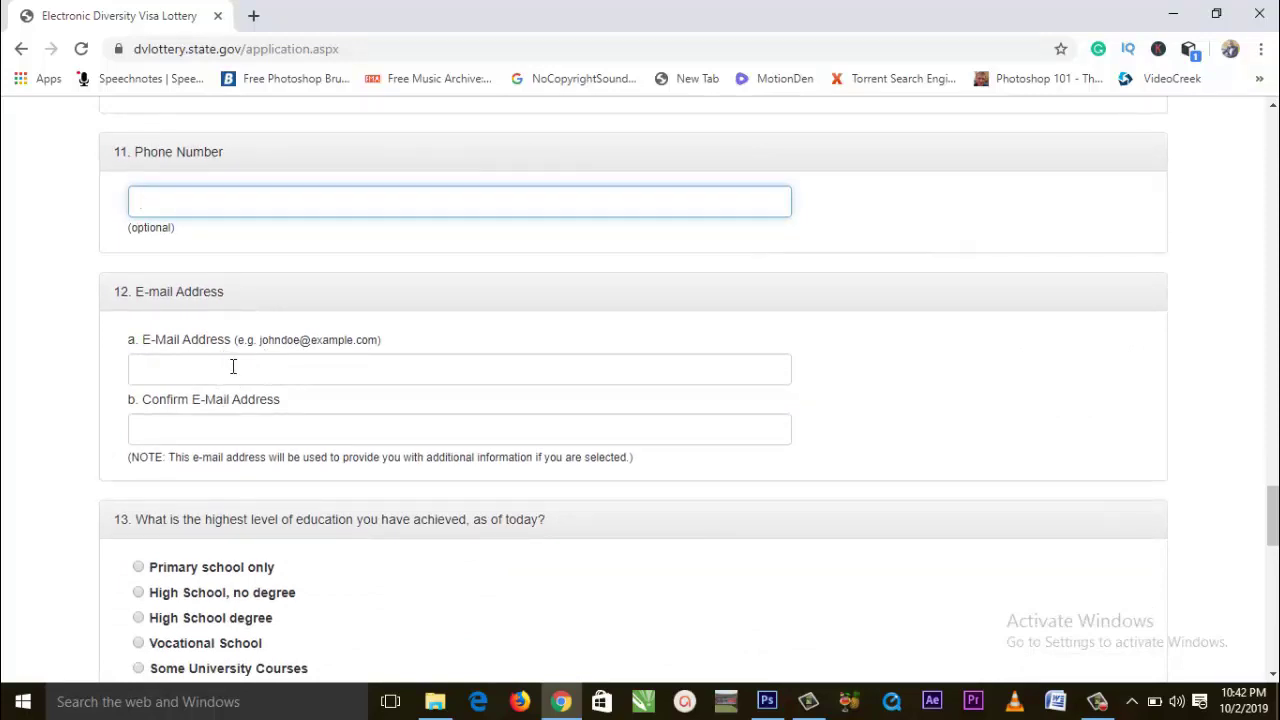
left_click(311, 375)
left_click(240, 411)
left_click(249, 430)
left_click(238, 471)
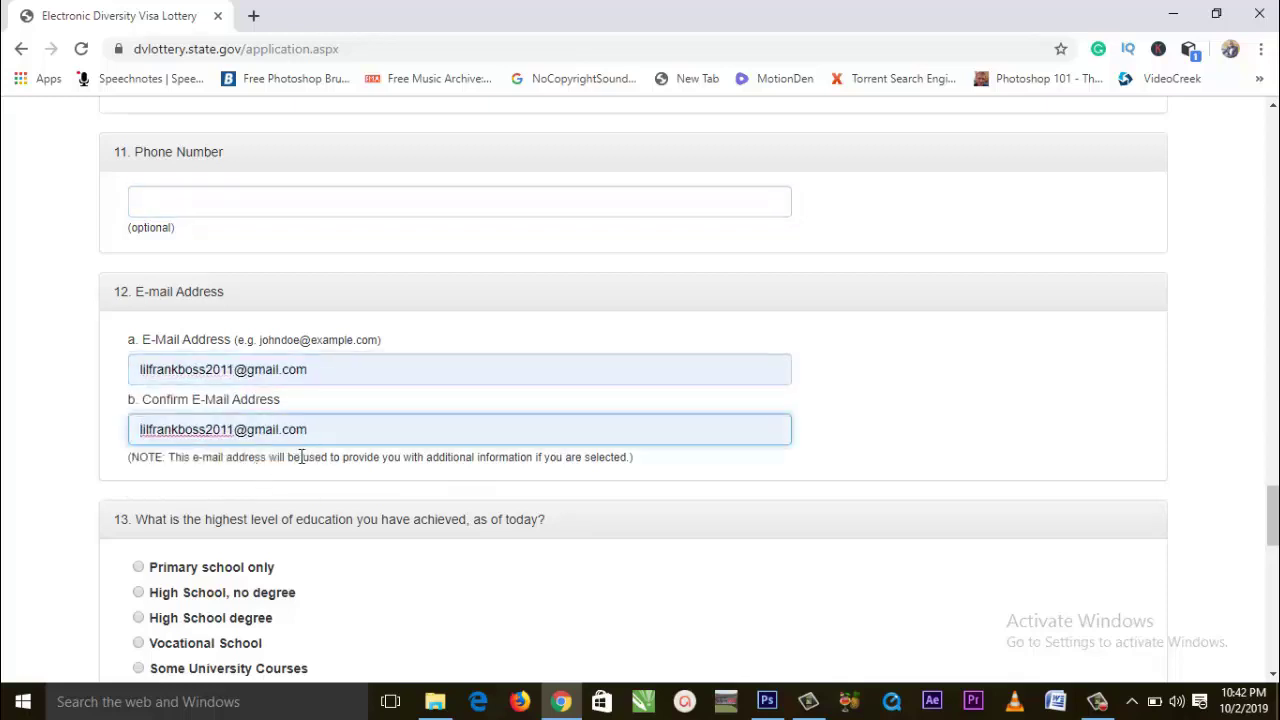
- Examine each highest education level option in section 13, from Primary school only to Doctorate Degree
scroll(330, 405, "down", 2)
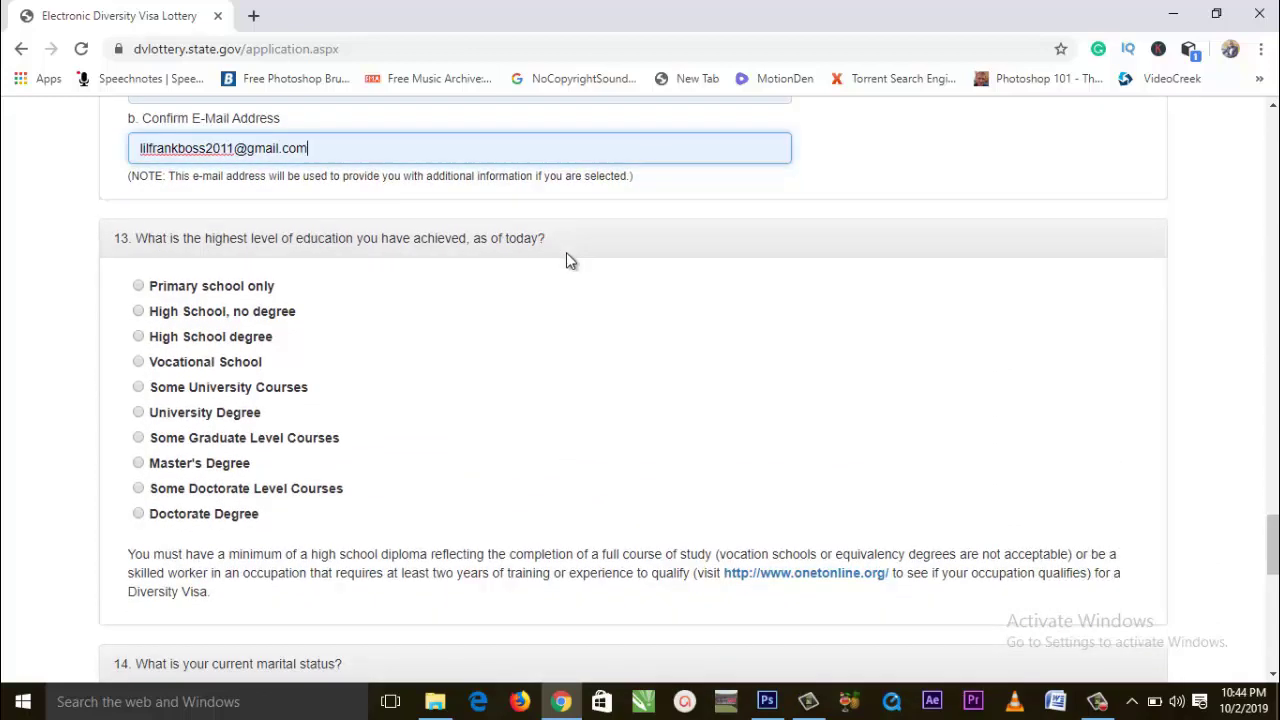
left_click_drag(281, 284, 145, 290)
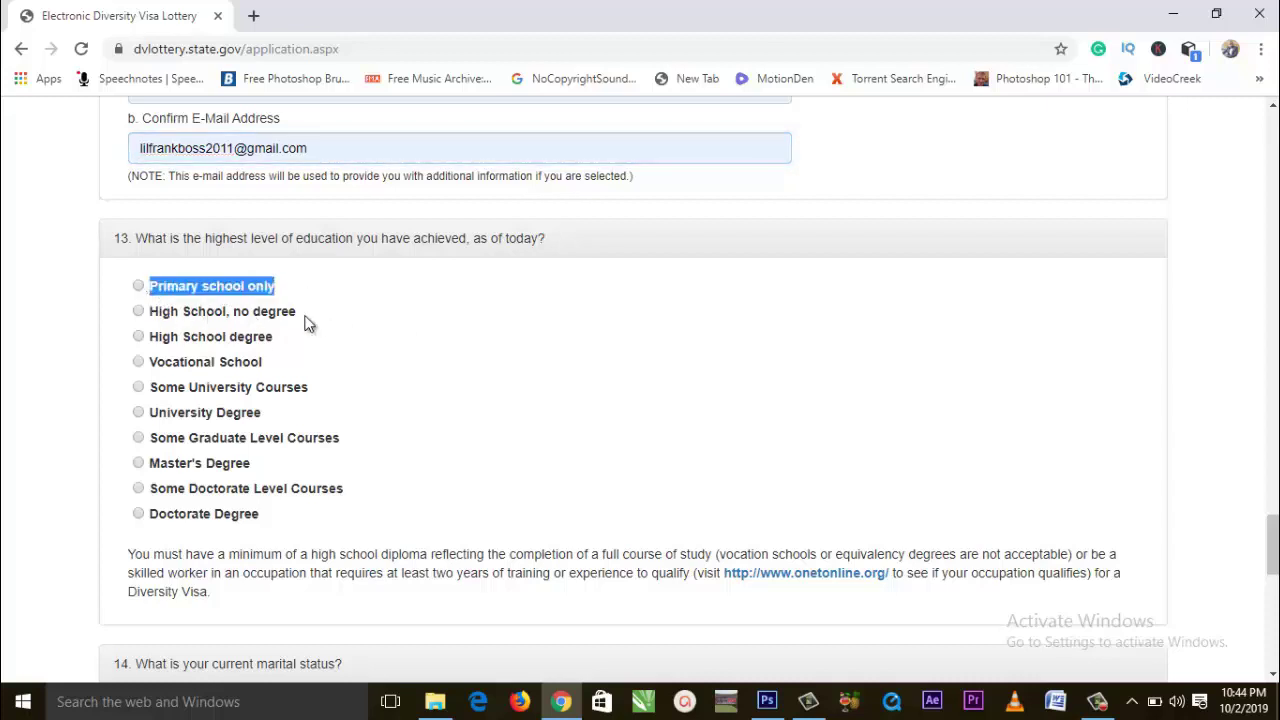
left_click_drag(316, 314, 151, 329)
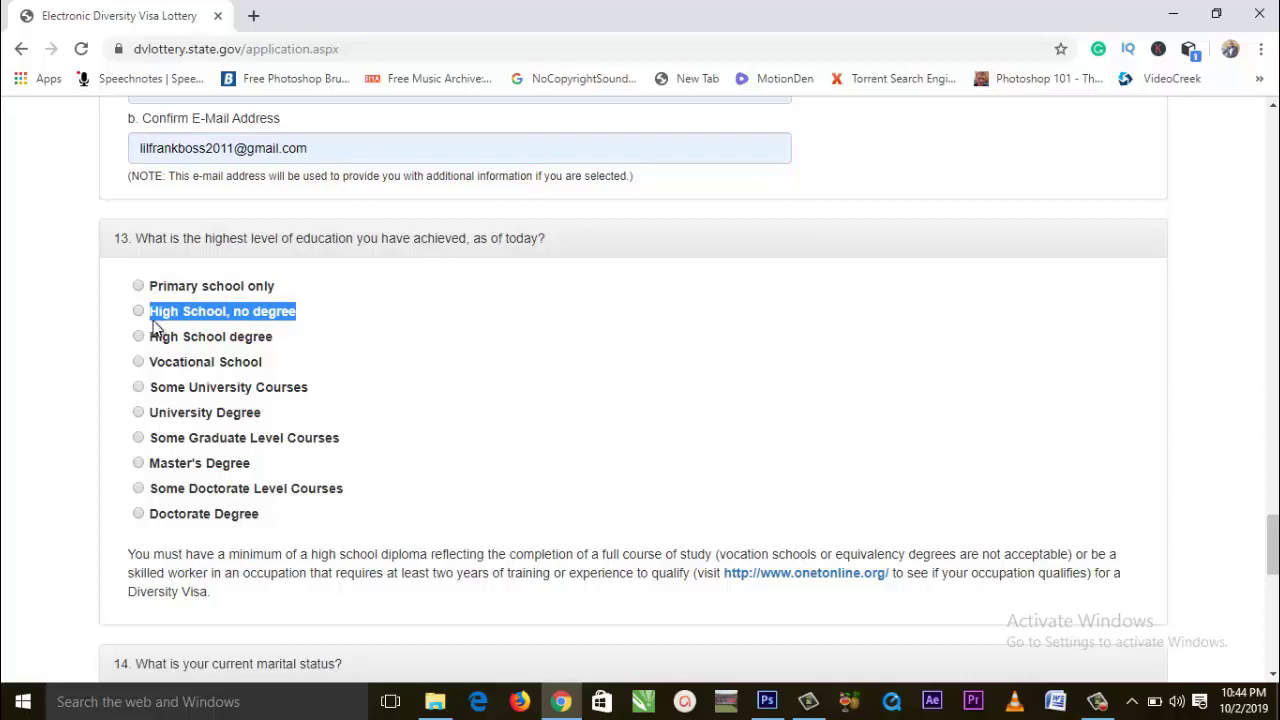
left_click_drag(280, 344, 152, 348)
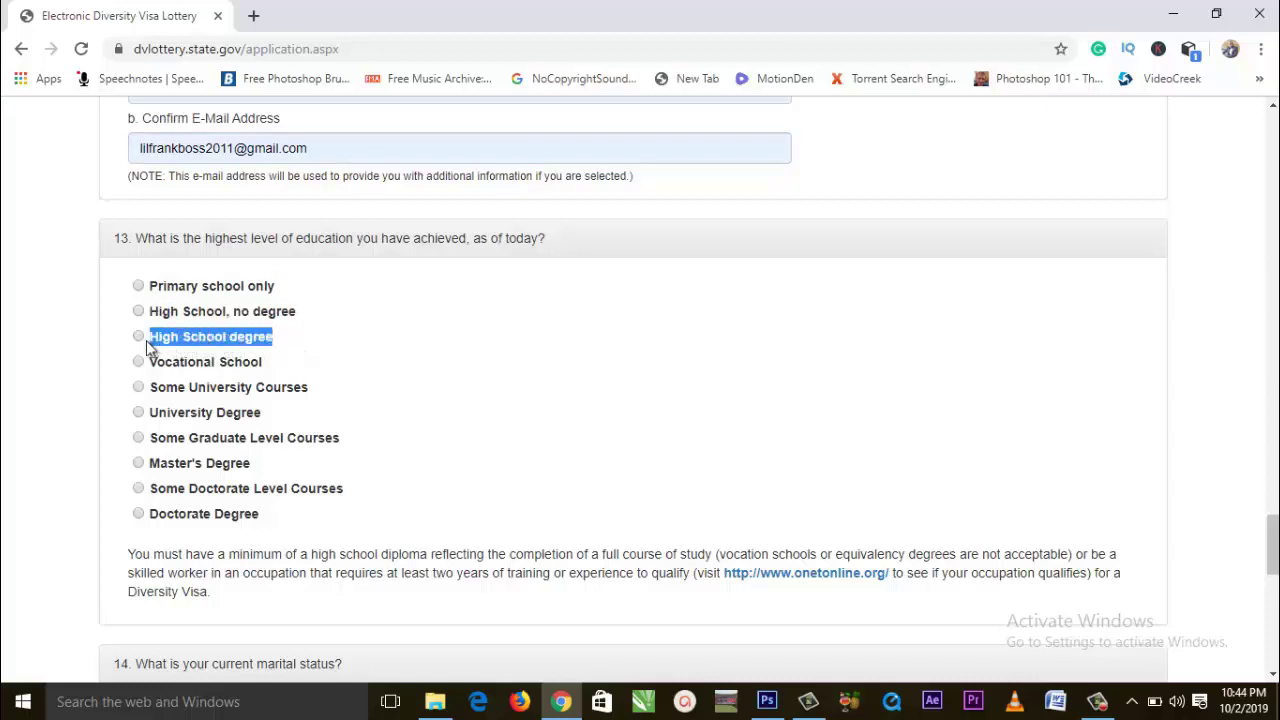
left_click_drag(280, 364, 149, 374)
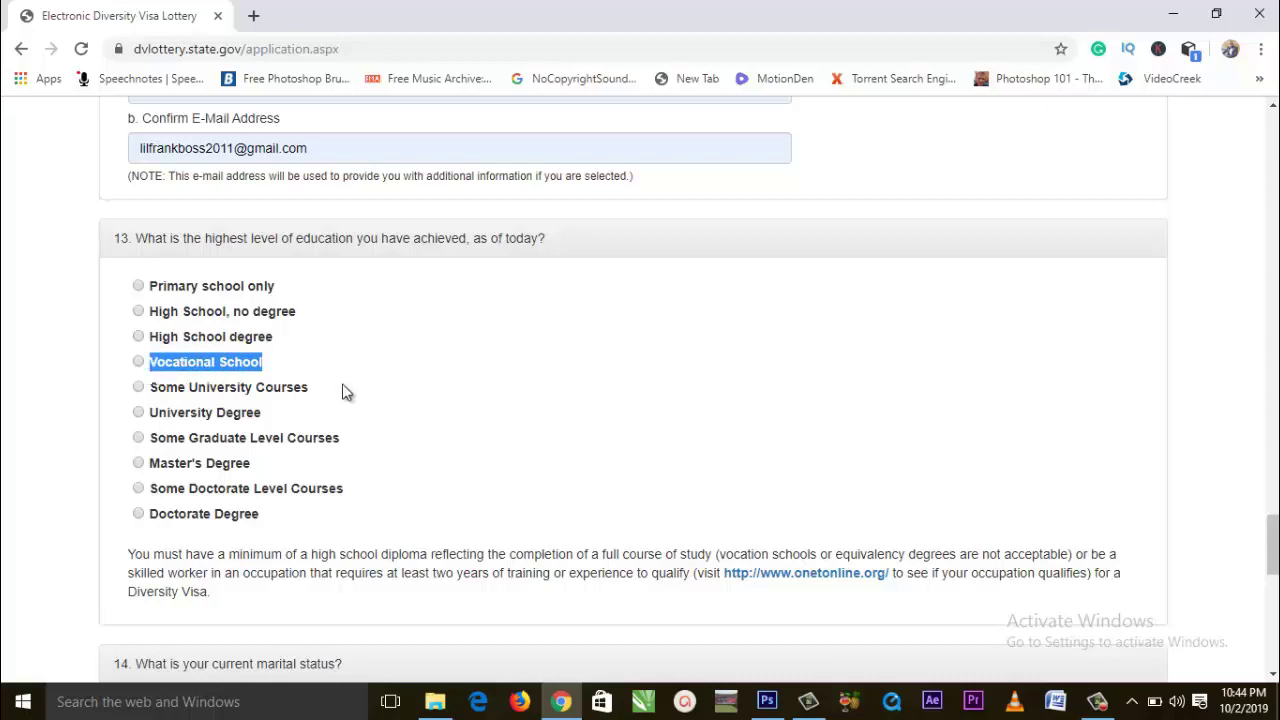
left_click_drag(325, 397, 258, 400)
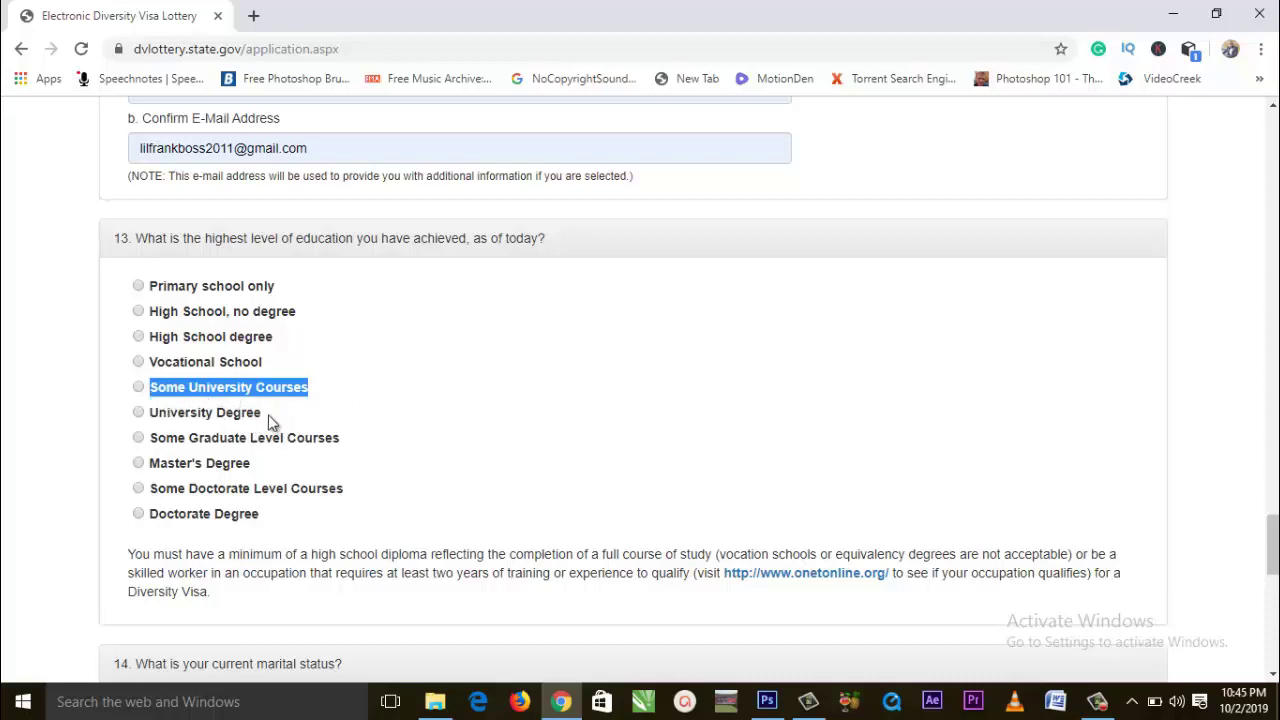
left_click_drag(280, 420, 147, 414)
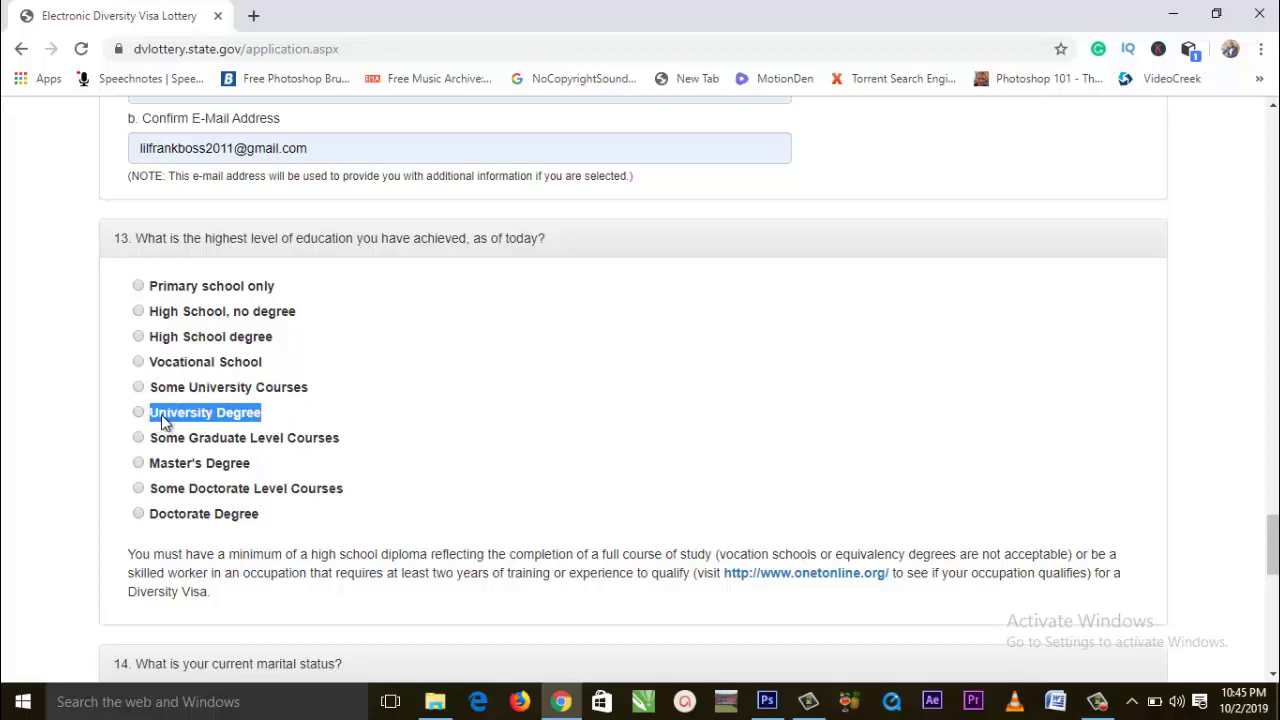
left_click(350, 449)
left_click_drag(350, 449, 145, 455)
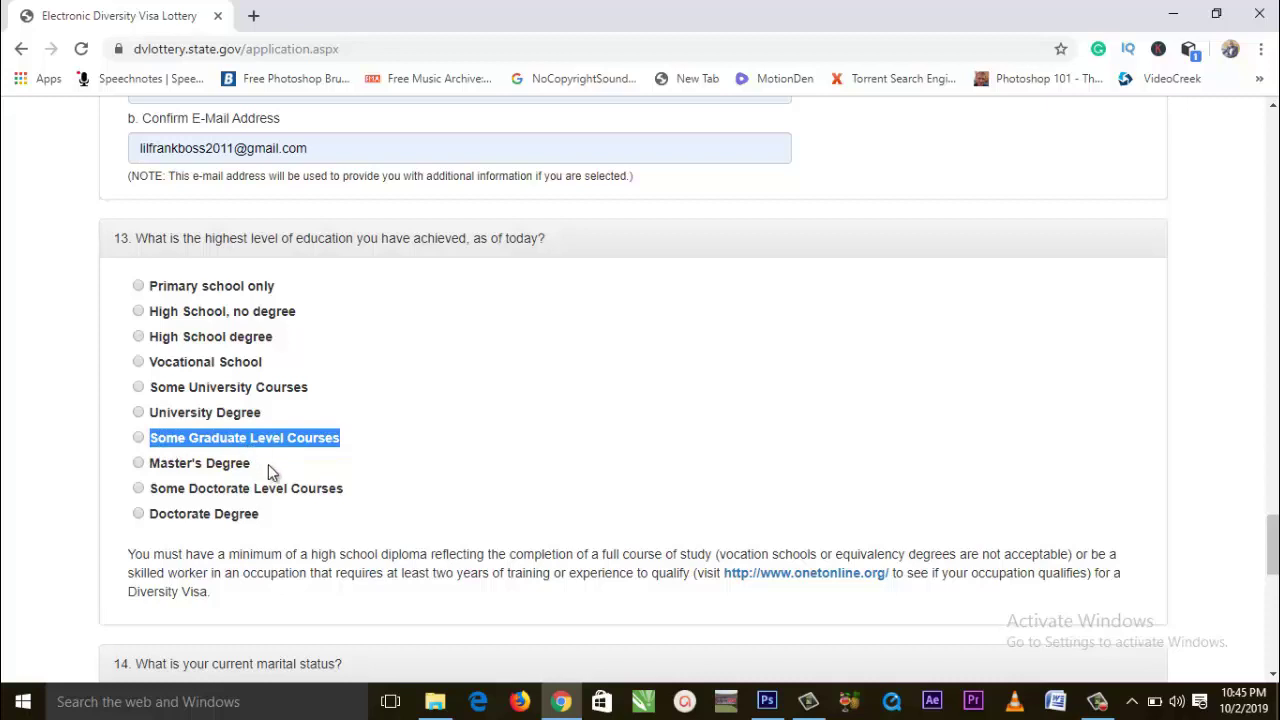
left_click_drag(258, 470, 143, 468)
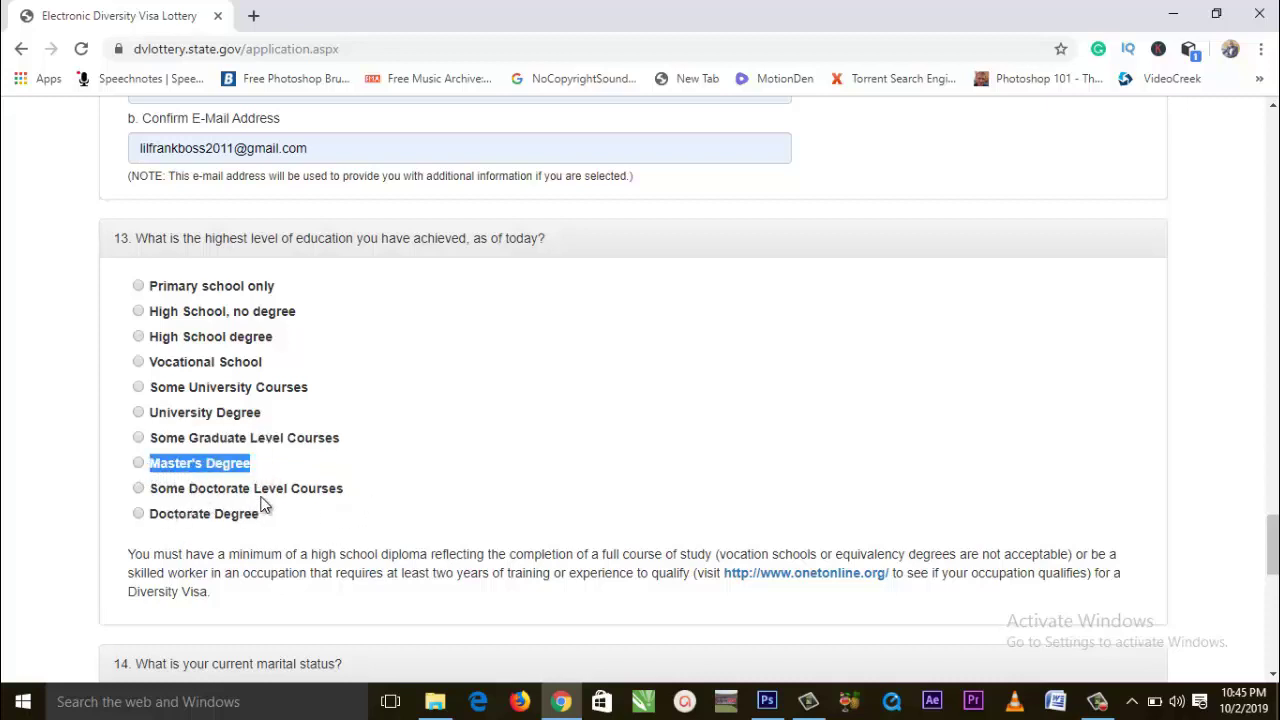
left_click_drag(343, 491, 128, 503)
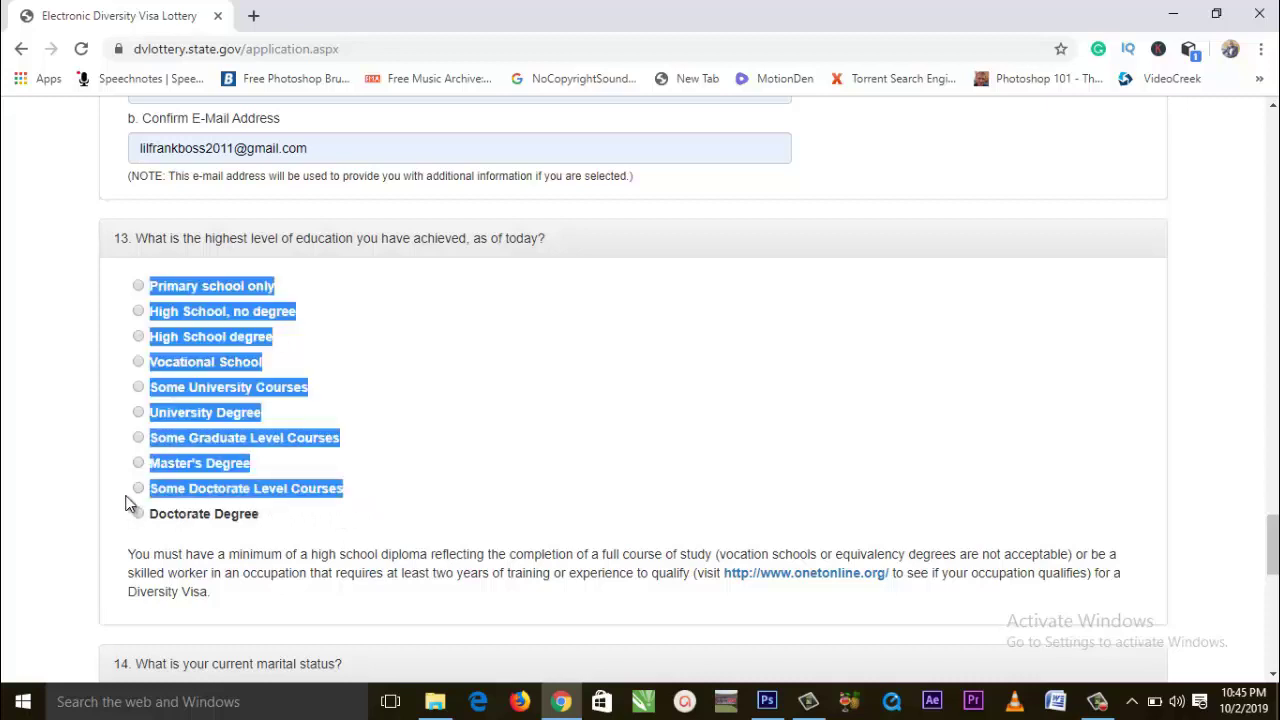
left_click(130, 503)
triple_click(141, 500)
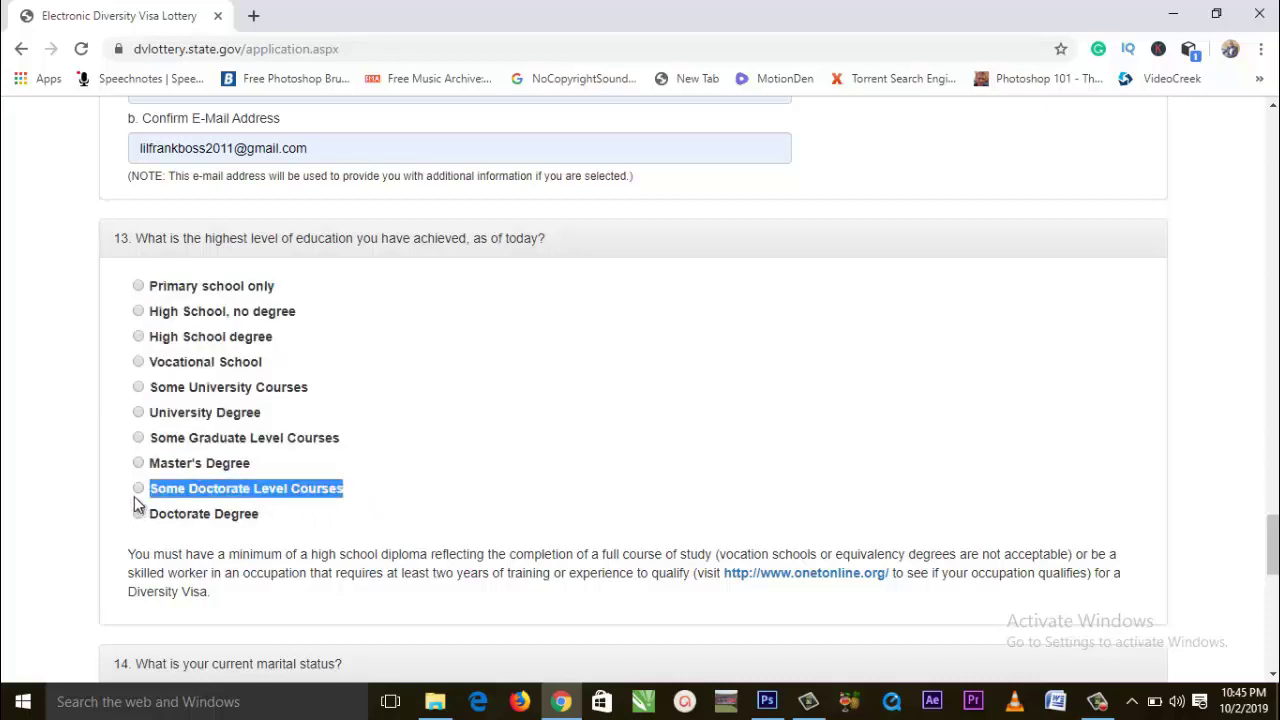
left_click(268, 521)
left_click_drag(268, 521, 148, 523)
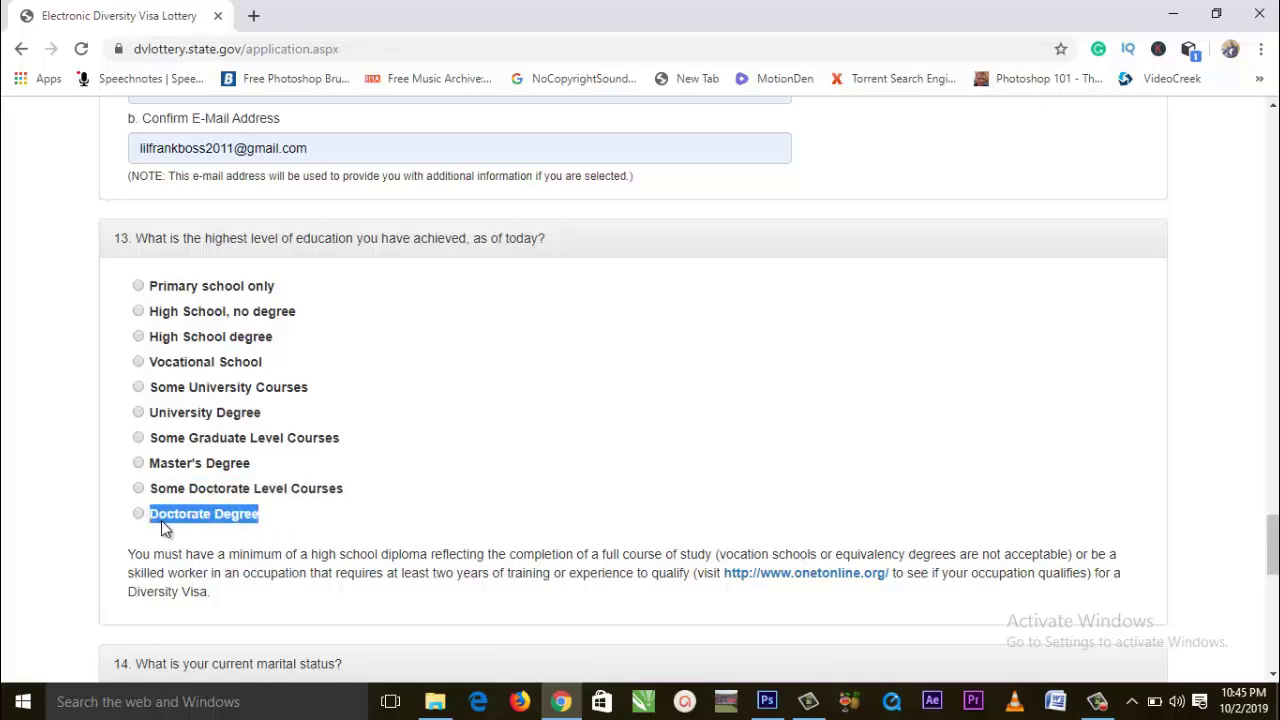
- Select Unmarried as the current marital status in section 14 and go through the married, widowed and legally separated options
scroll(291, 477, "down", 4)
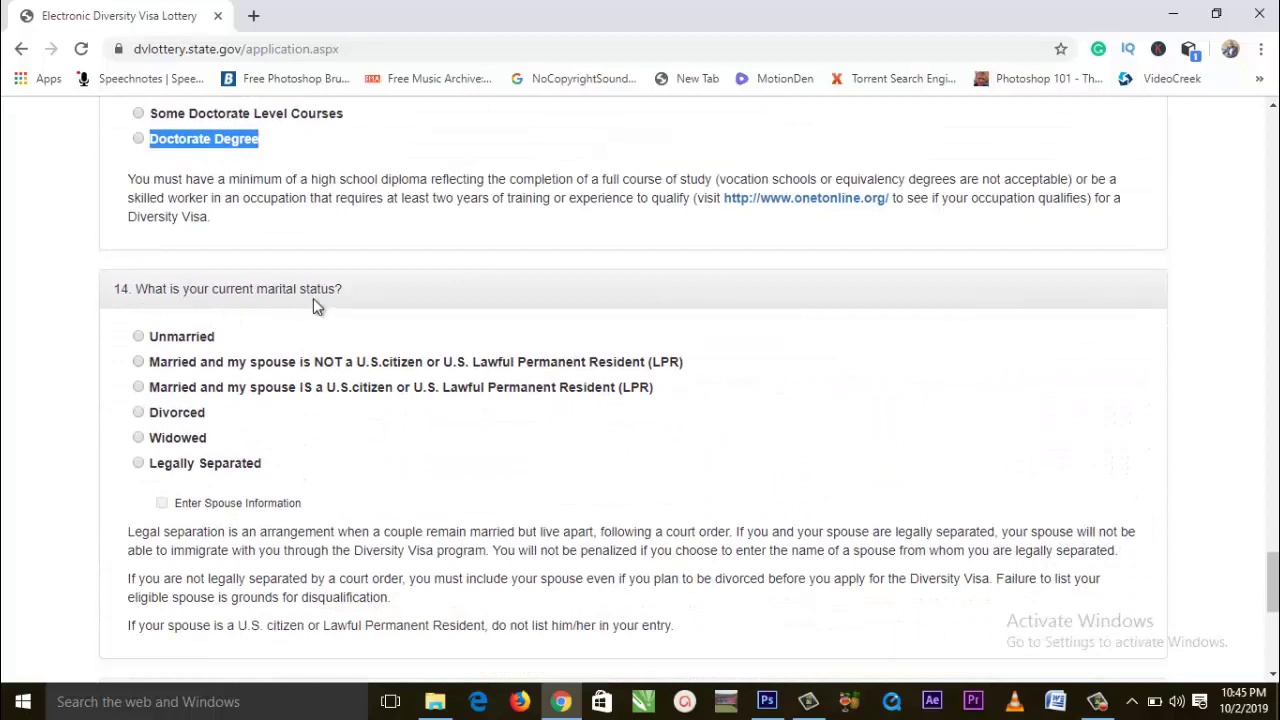
left_click(163, 342)
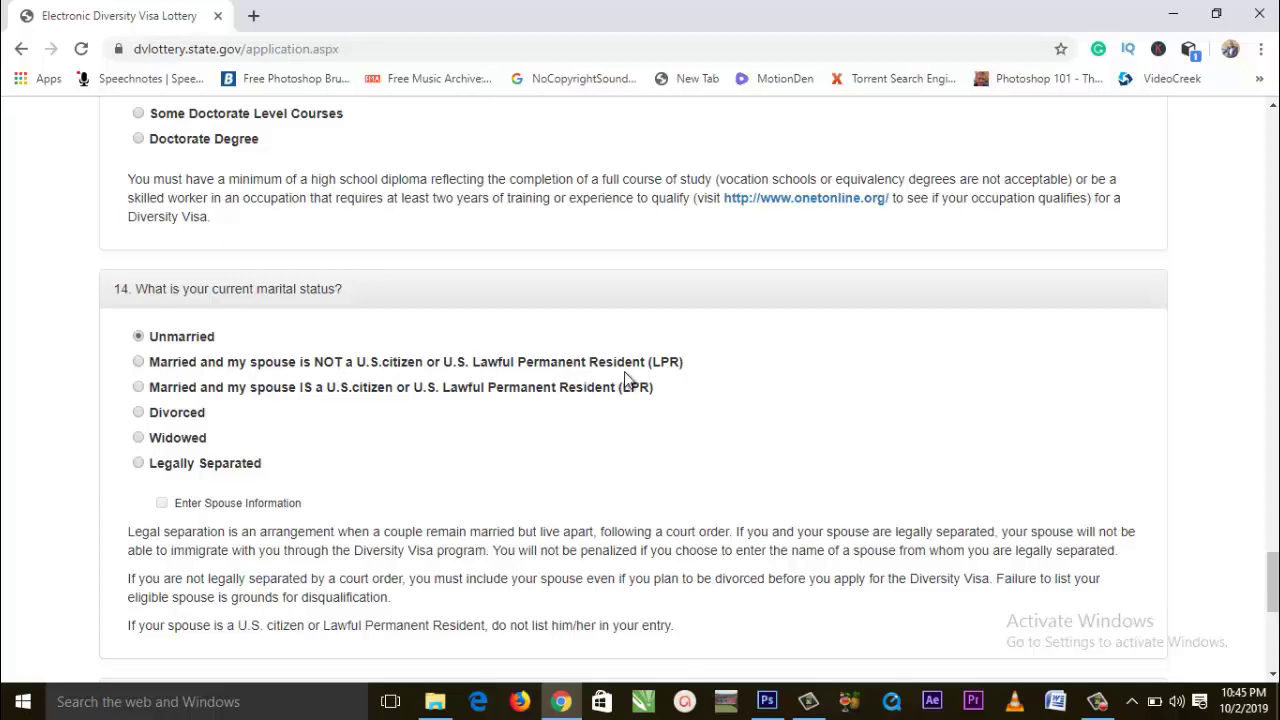
left_click(141, 363)
left_click(145, 388)
left_click(138, 437)
left_click(139, 464)
- Set the number of children to 0 in section 15 and continue to the entry review
scroll(290, 413, "up", 3)
scroll(297, 415, "down", 7)
scroll(295, 415, "down", 1)
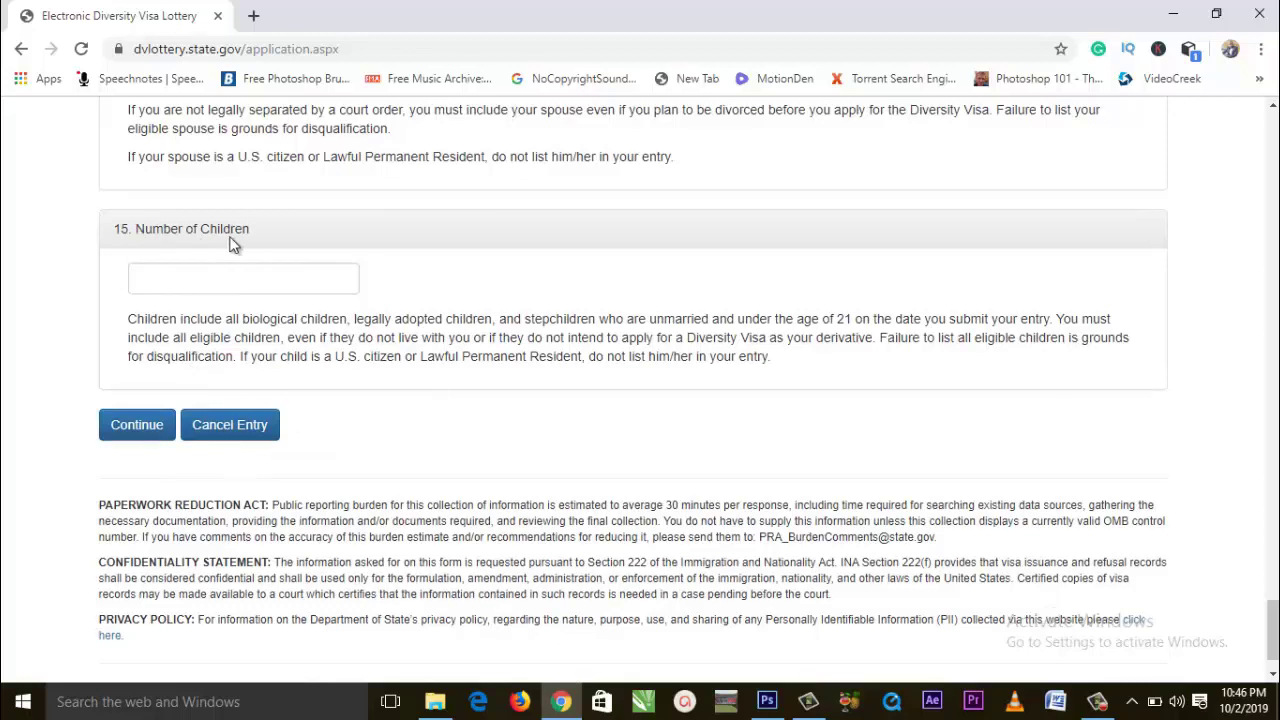
left_click(210, 283)
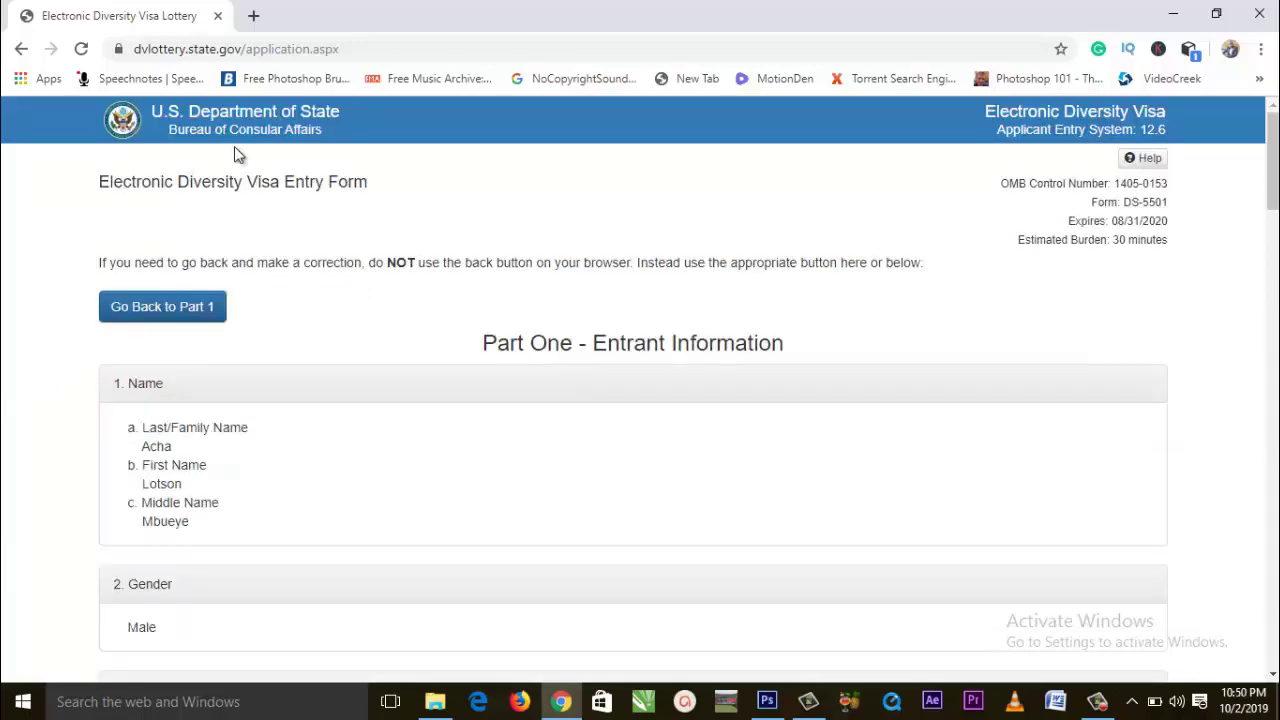
- Read the notice on how to make corrections and check the reviewed Part One entrant information
scroll(270, 305, "down", 1)
scroll(286, 325, "up", 1)
left_click_drag(101, 264, 938, 279)
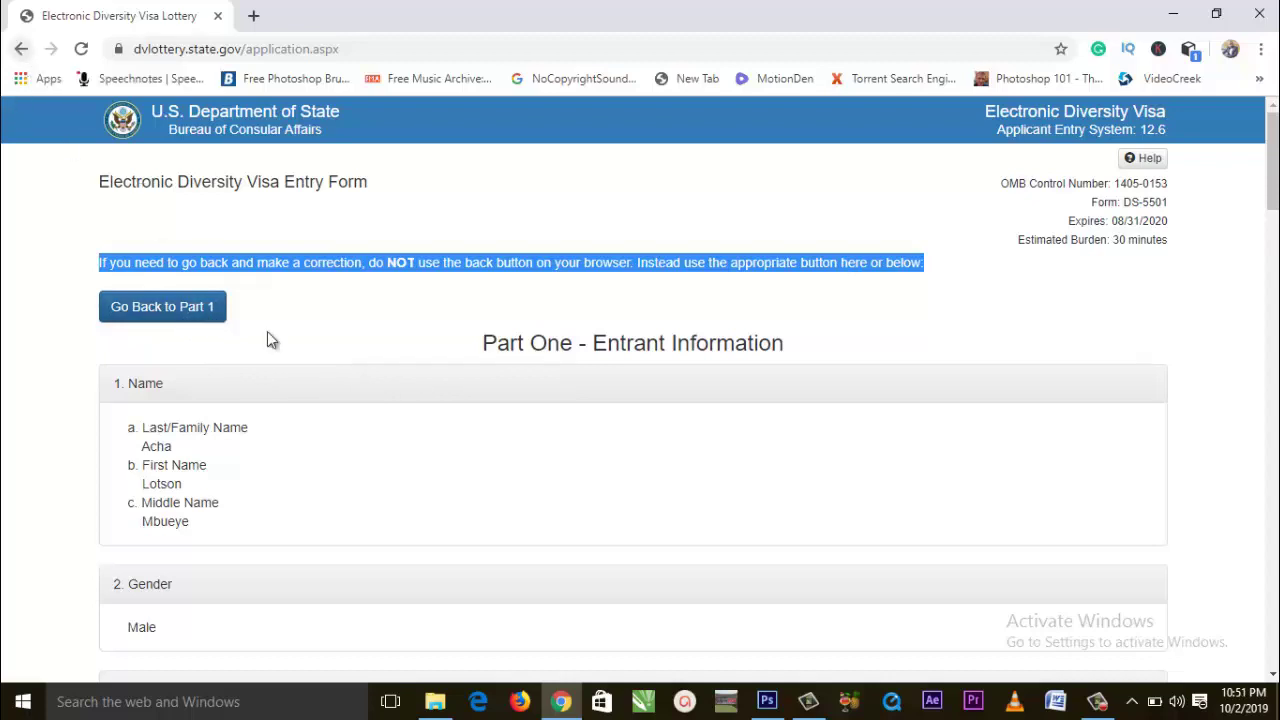
scroll(226, 331, "down", 2)
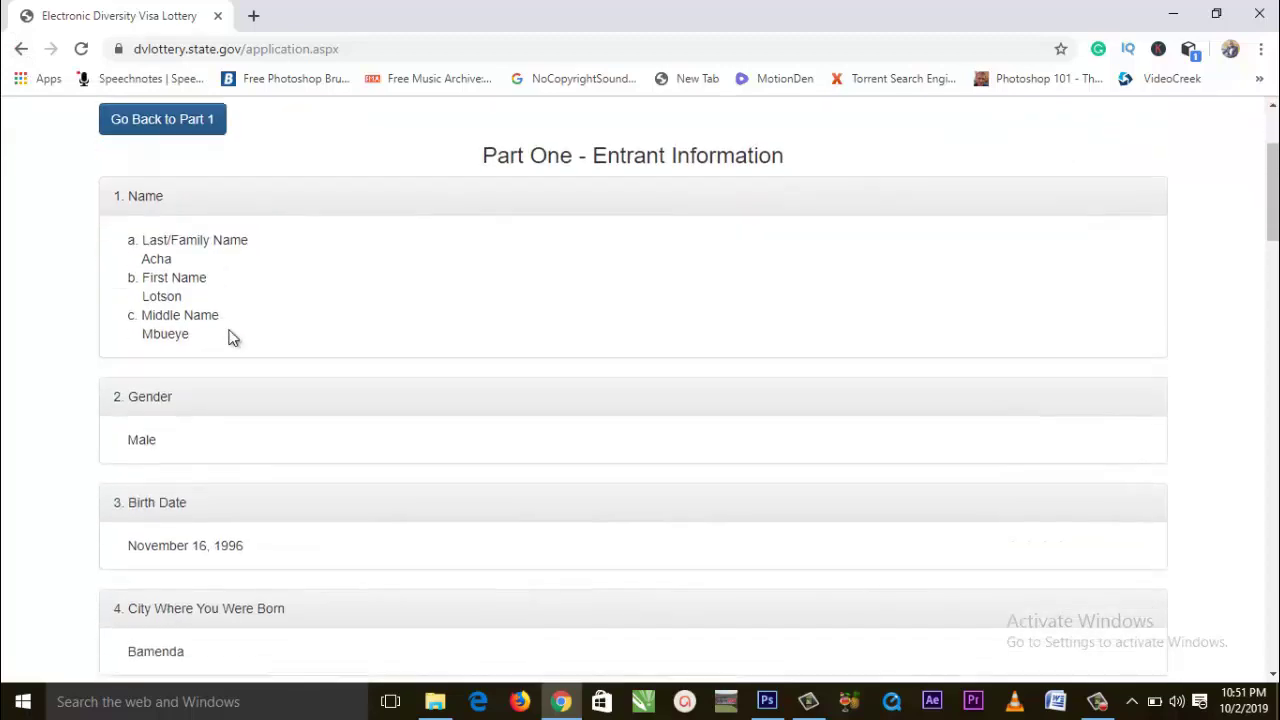
scroll(234, 334, "up", 1)
- Return to Part 1 and set the marital status to married with a spouse who is NOT a U.S. citizen or Lawful Permanent Resident
left_click(187, 222)
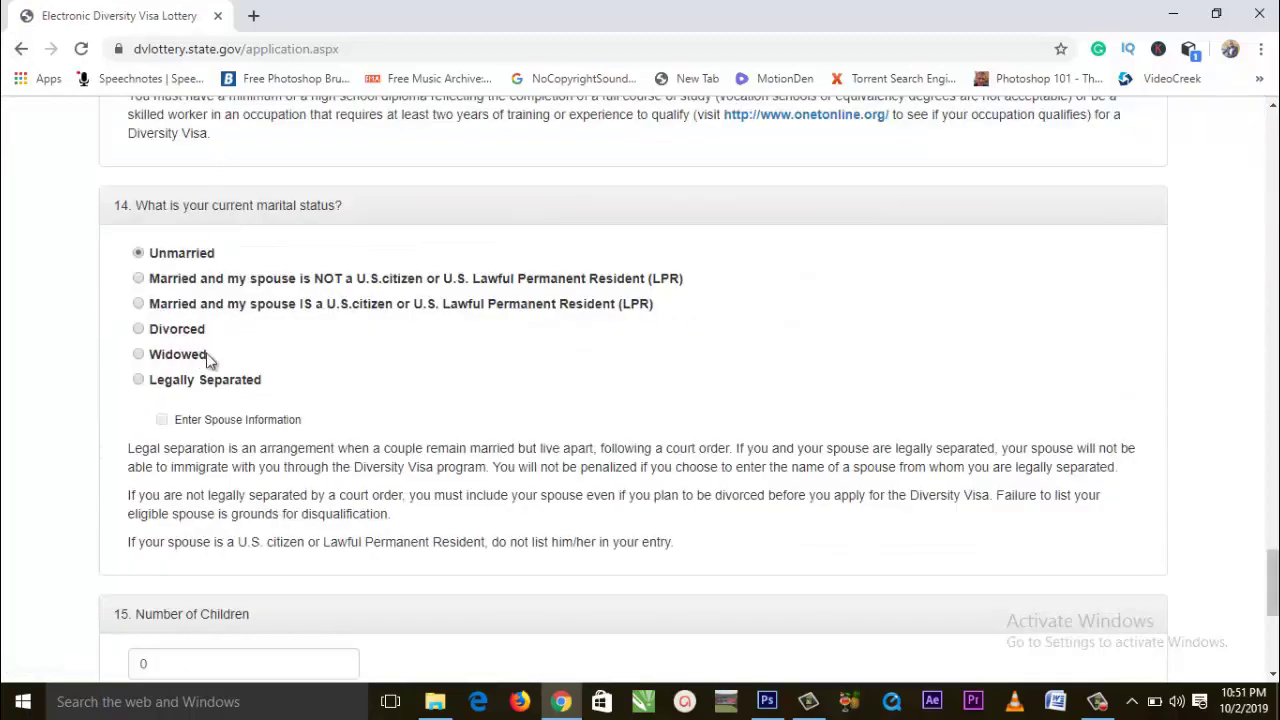
scroll(245, 315, "up", 3)
scroll(246, 346, "up", 10)
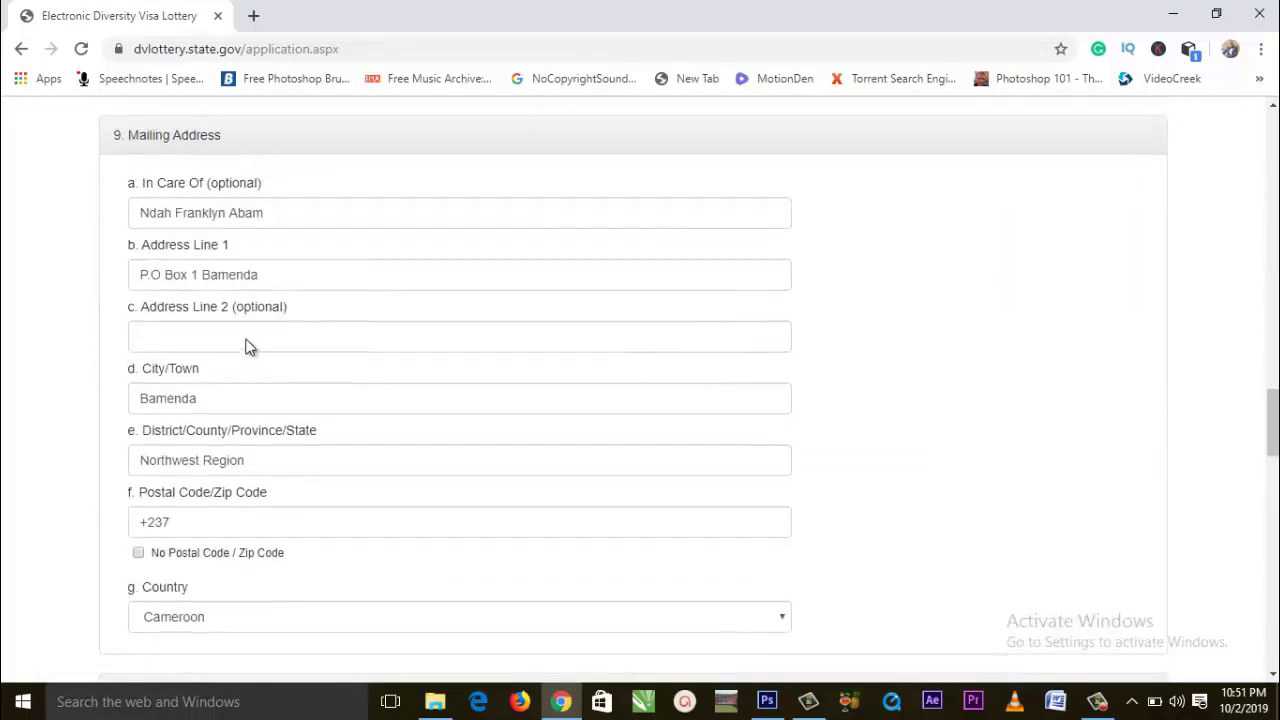
scroll(240, 340, "down", 12)
scroll(243, 346, "down", 1)
scroll(242, 343, "up", 3)
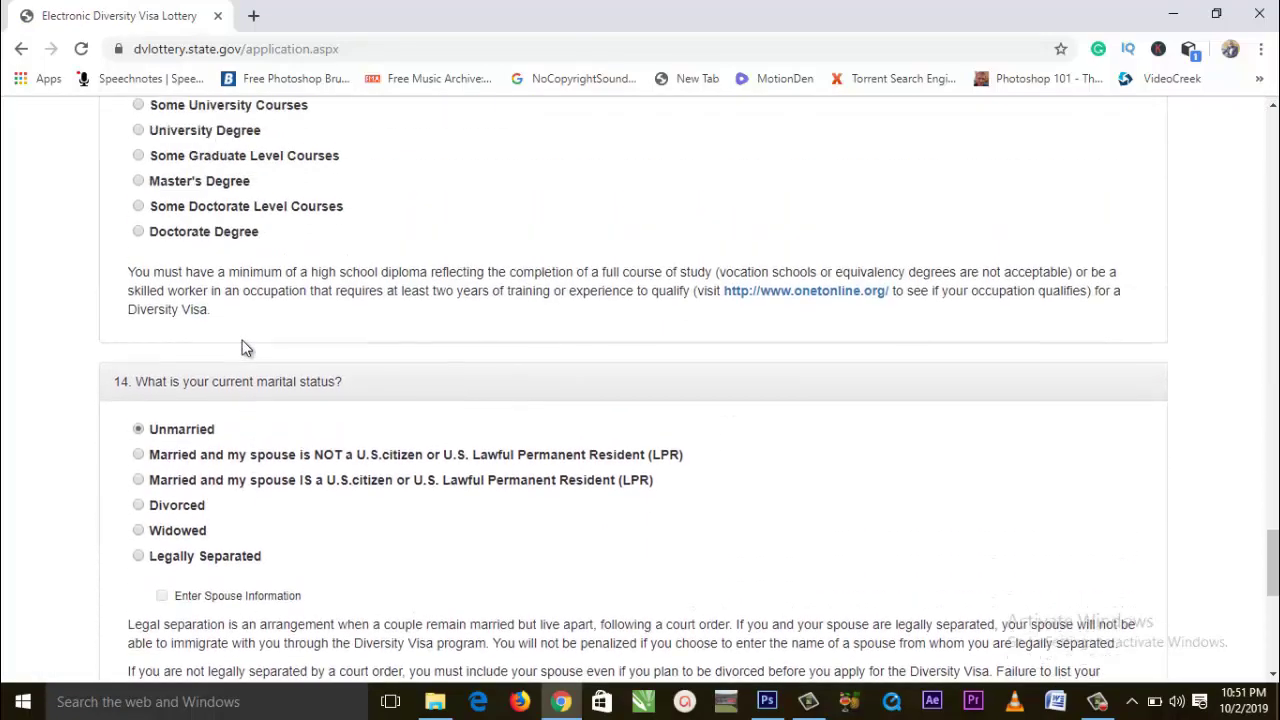
scroll(241, 398, "down", 1)
left_click(139, 373)
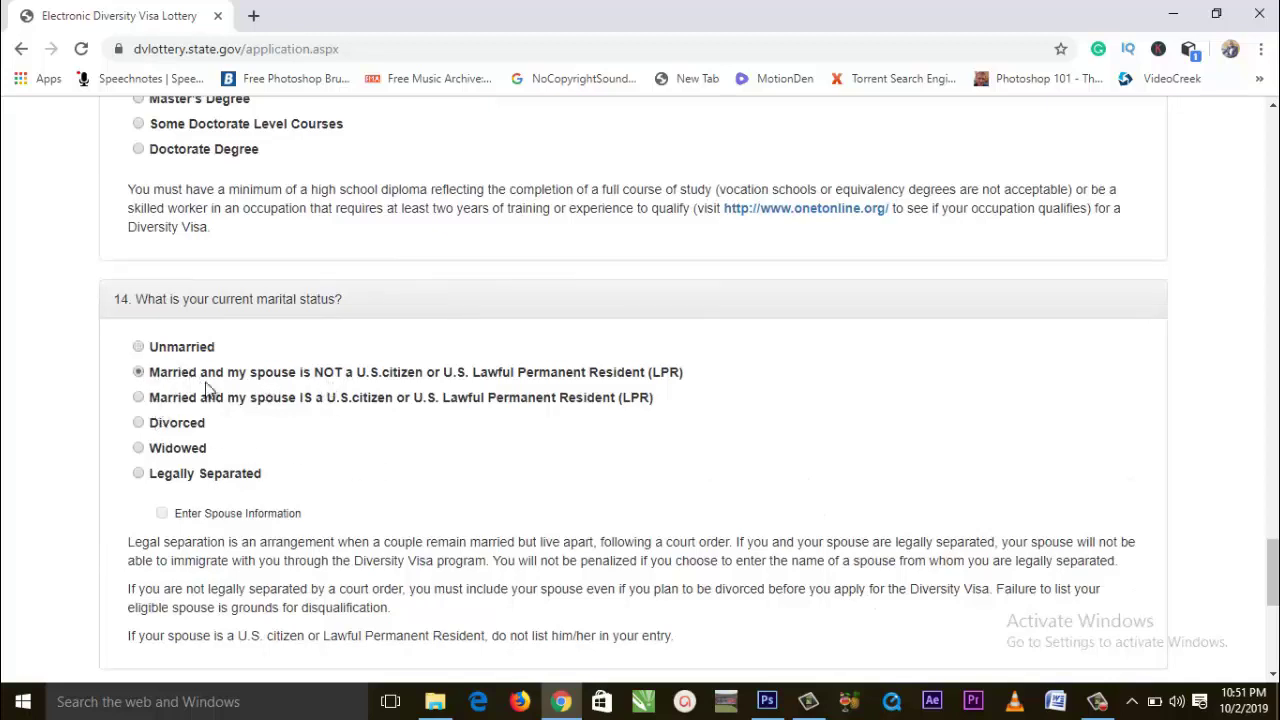
- Set the number of children to 1 in section 15 and continue to Part Two - Derivatives
scroll(296, 463, "down", 4)
left_click(147, 382)
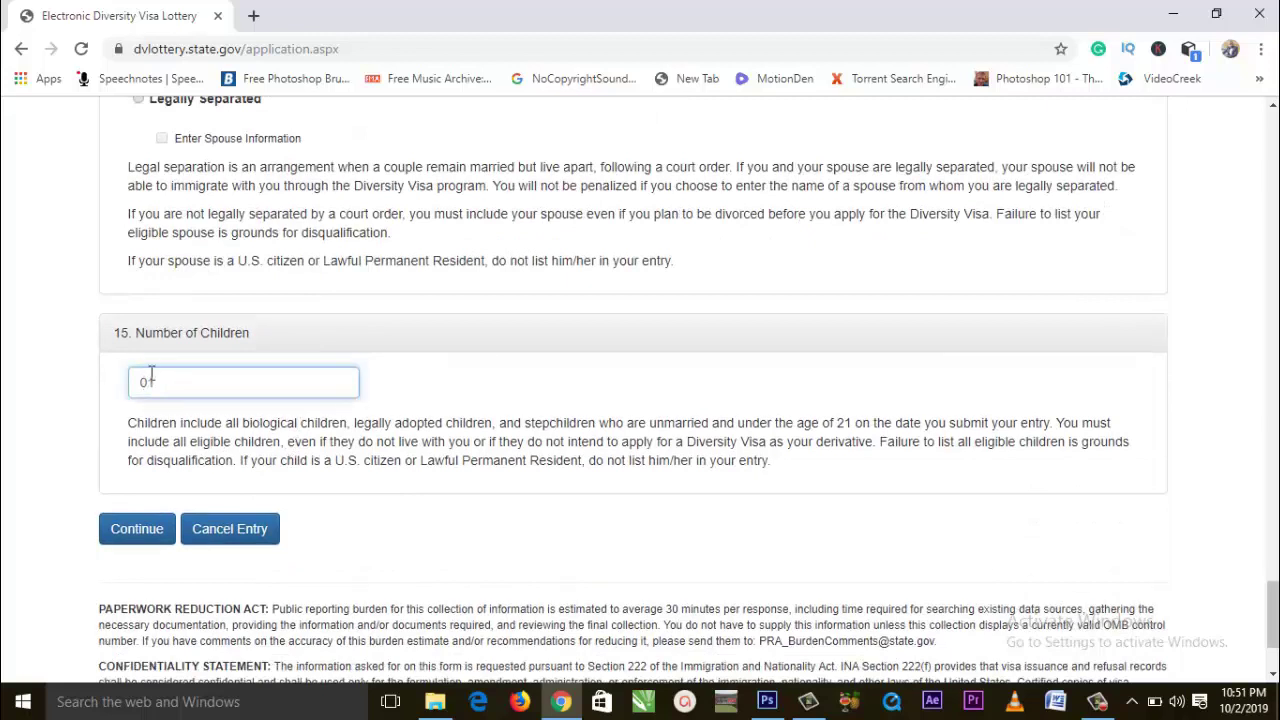
type("1")
left_click(159, 525)
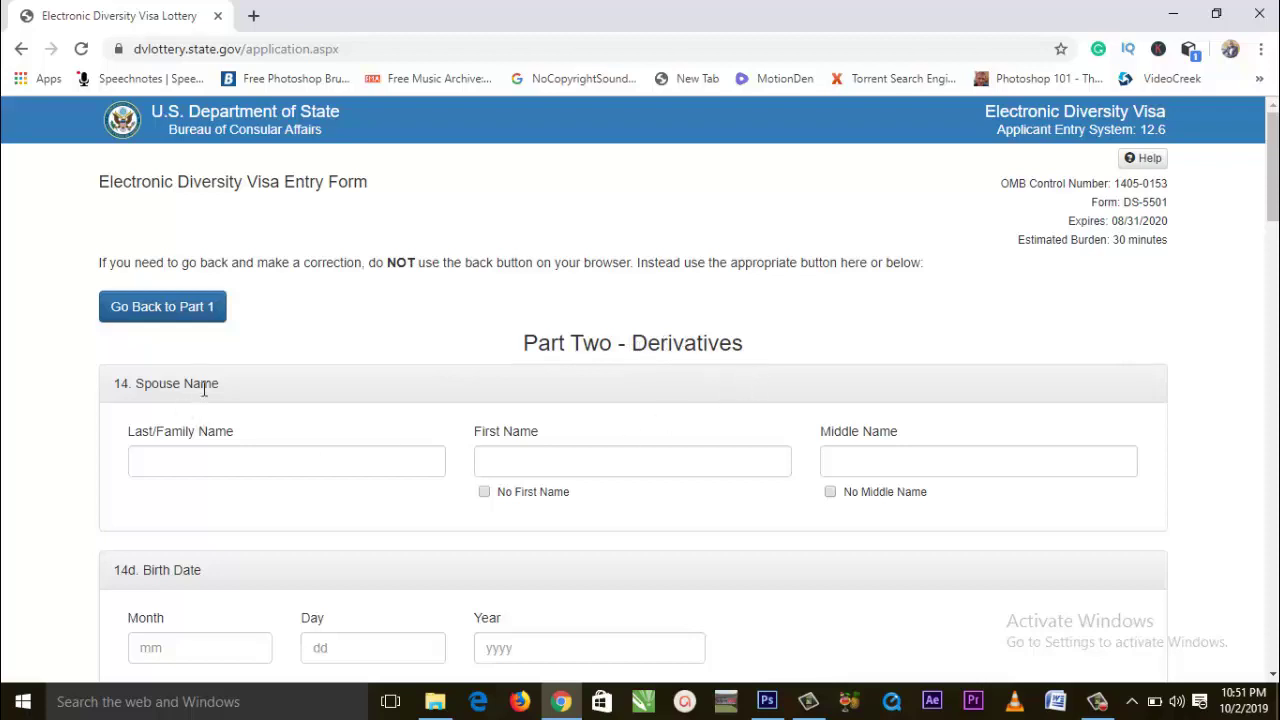
- Look over the spouse's last, first and middle name fields and the spouse's birth date fields in section 14
scroll(194, 471, "down", 1)
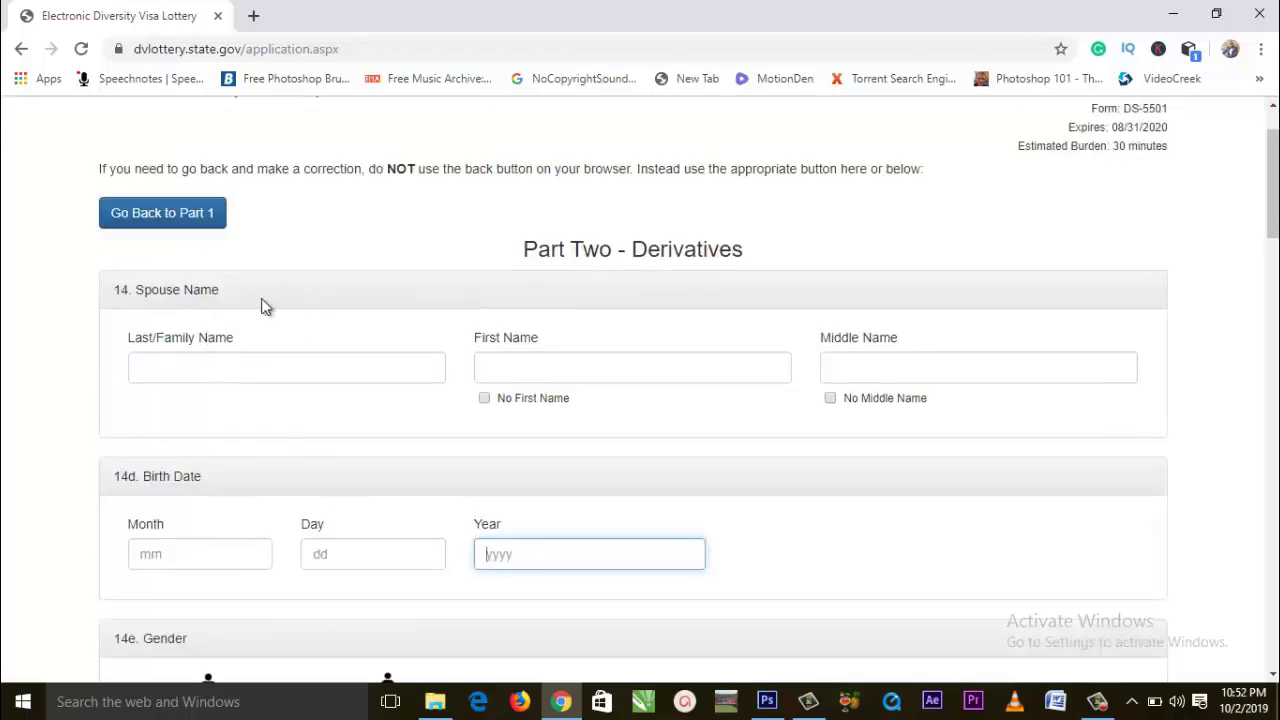
left_click(209, 368)
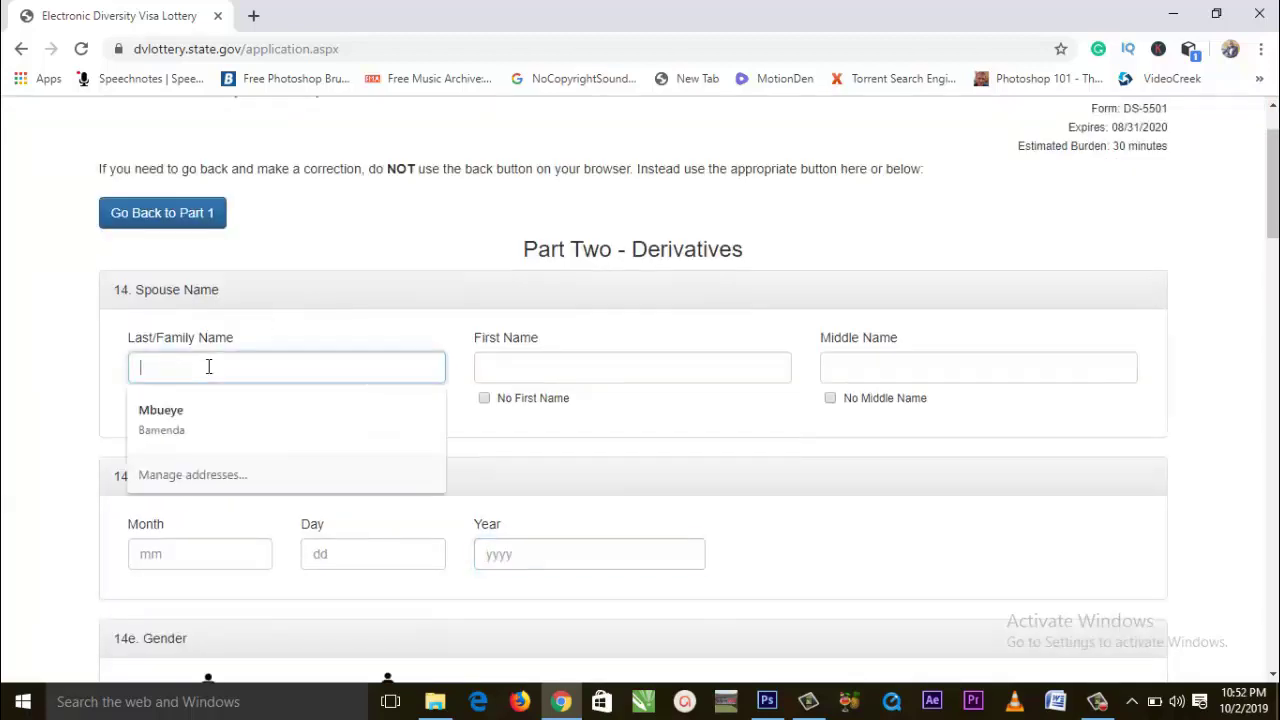
left_click(547, 369)
left_click(897, 372)
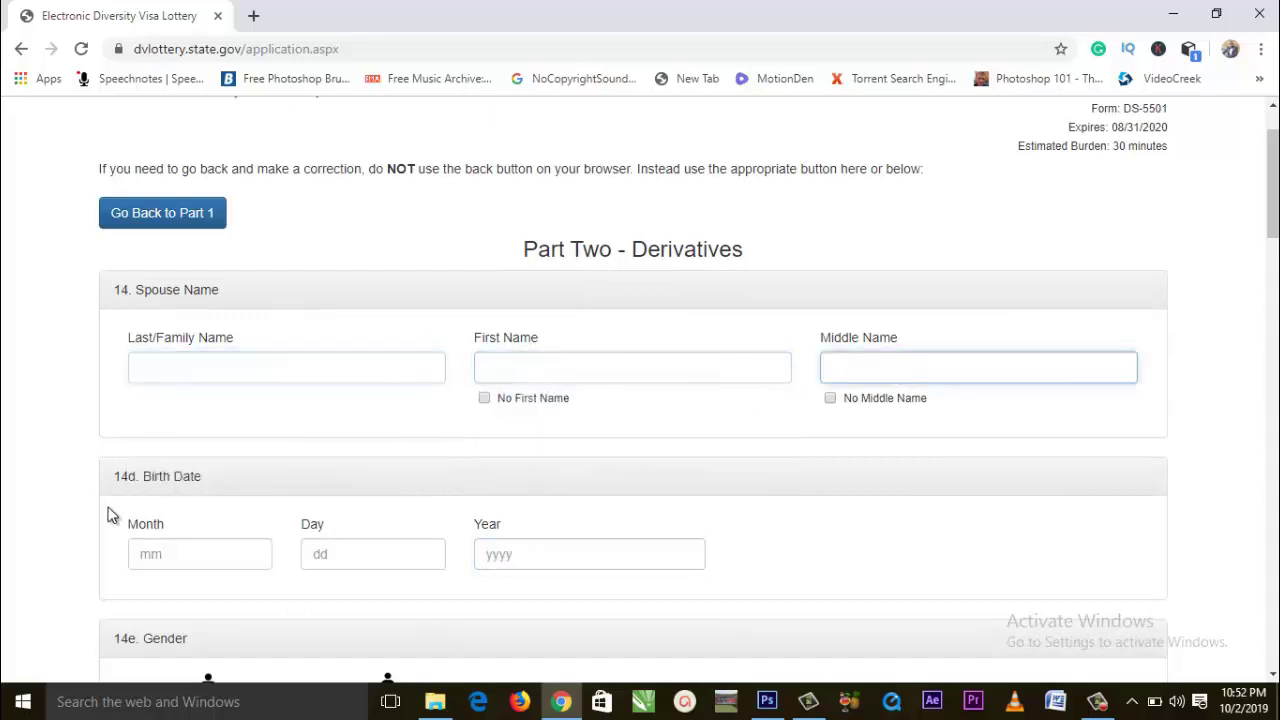
scroll(240, 508, "down", 2)
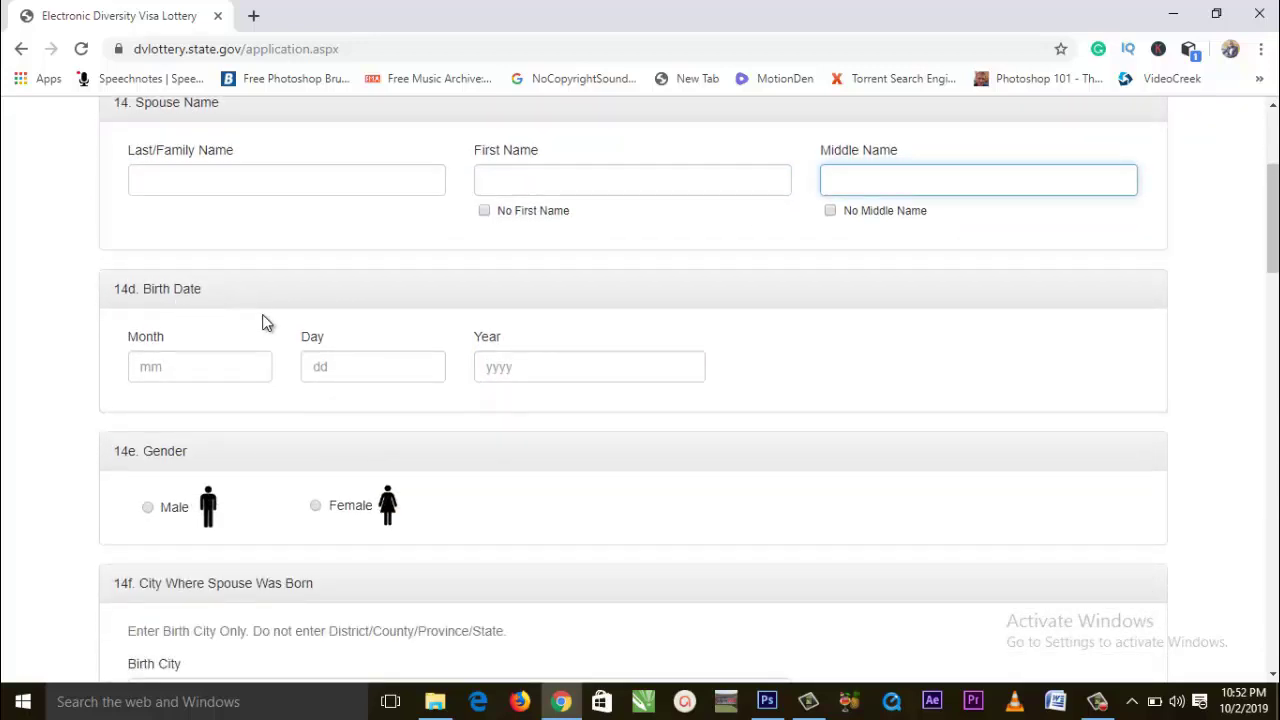
left_click(184, 376)
left_click(330, 370)
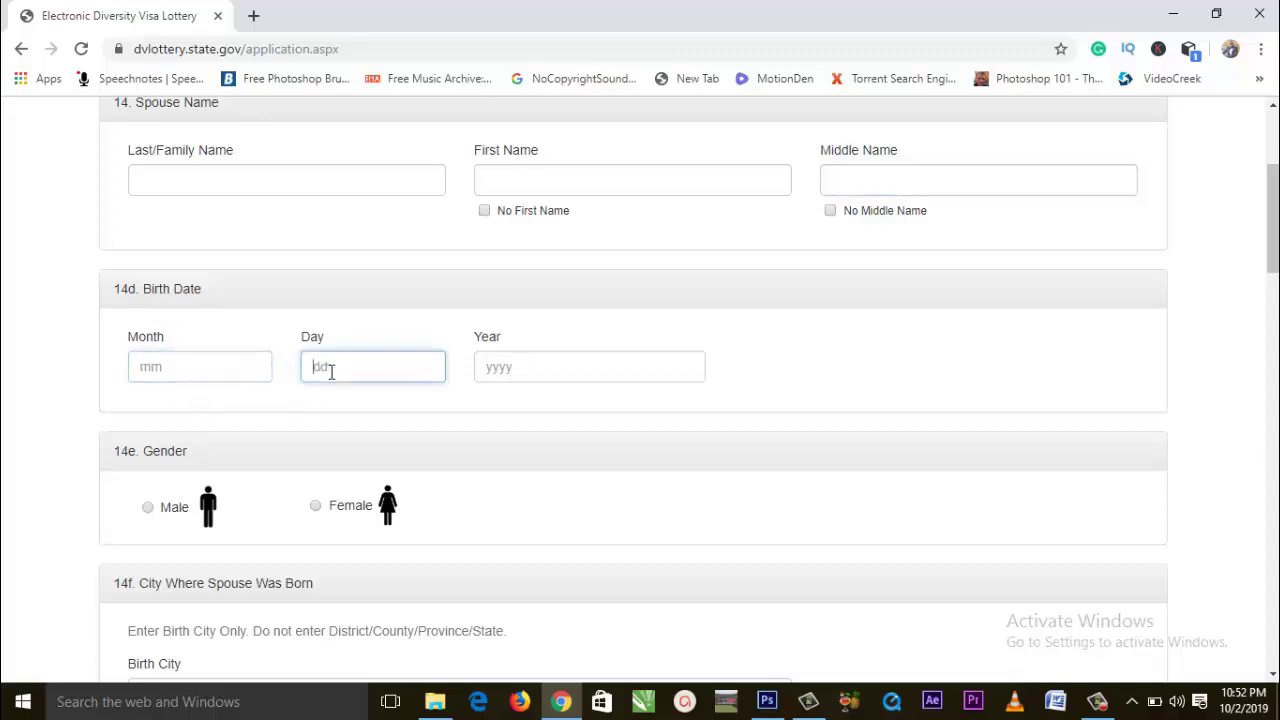
left_click(520, 375)
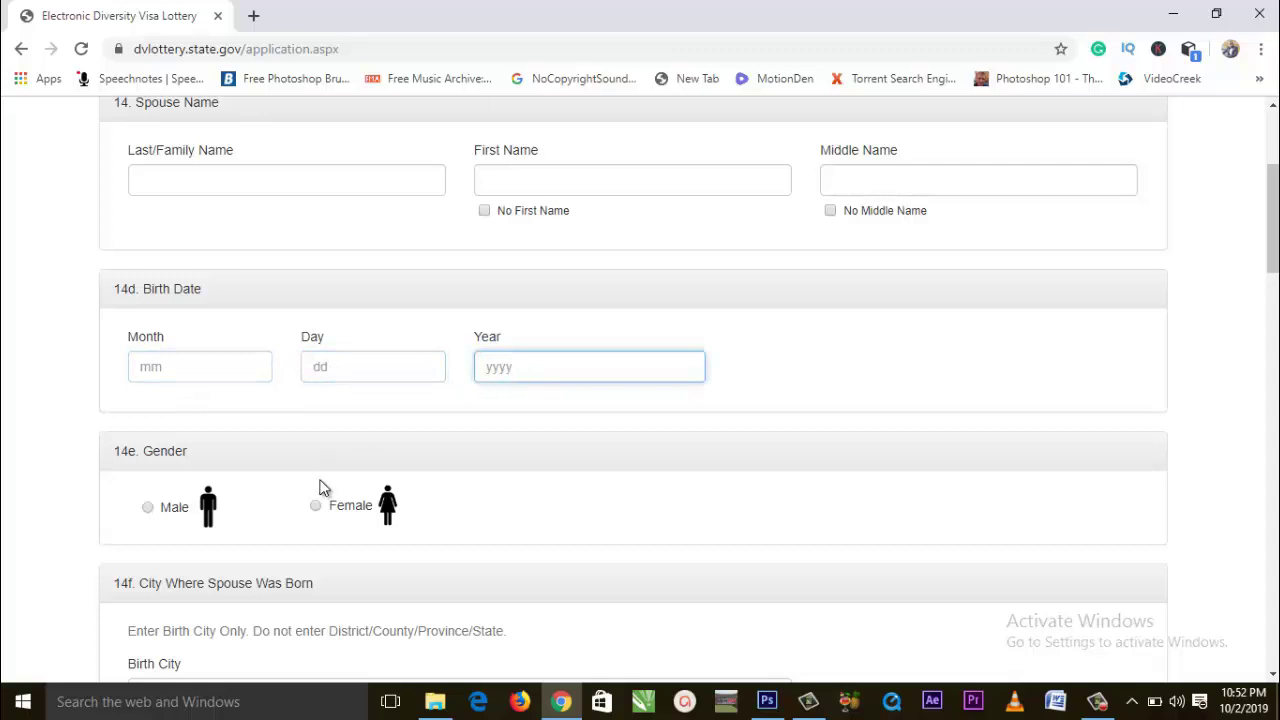
- Set the spouse's gender to Male in section 14e
scroll(271, 380, "down", 3)
left_click(163, 230)
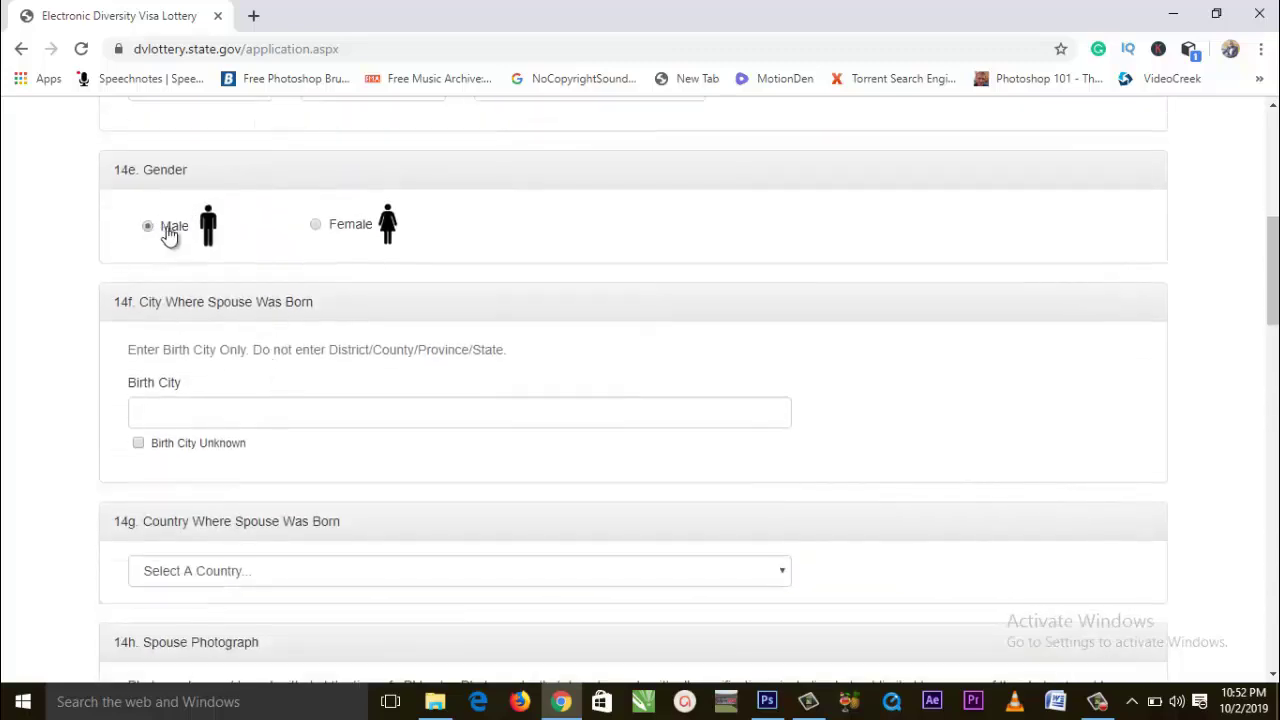
left_click(318, 227)
left_click(149, 228)
- Look through the spouse's birthplace and photograph sections and the Child #1 sections down to the end of Part Two
scroll(245, 401, "down", 1)
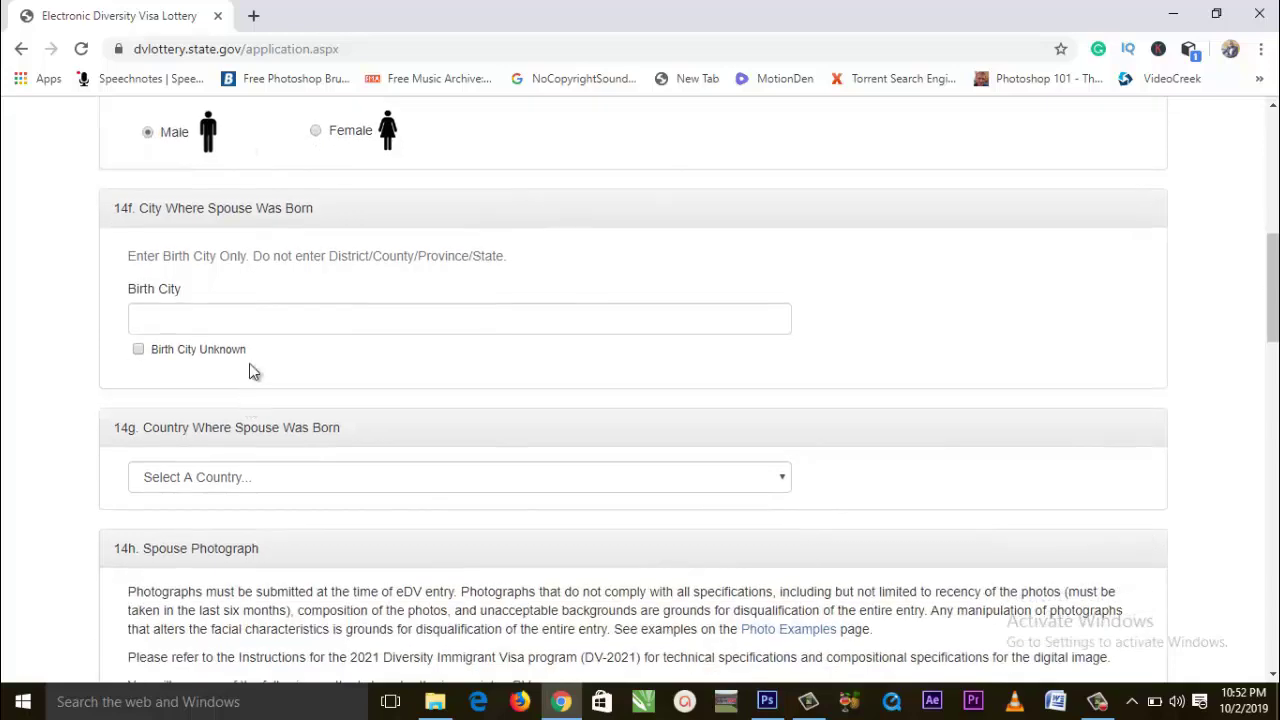
left_click(215, 327)
left_click(486, 390)
scroll(350, 497, "down", 4)
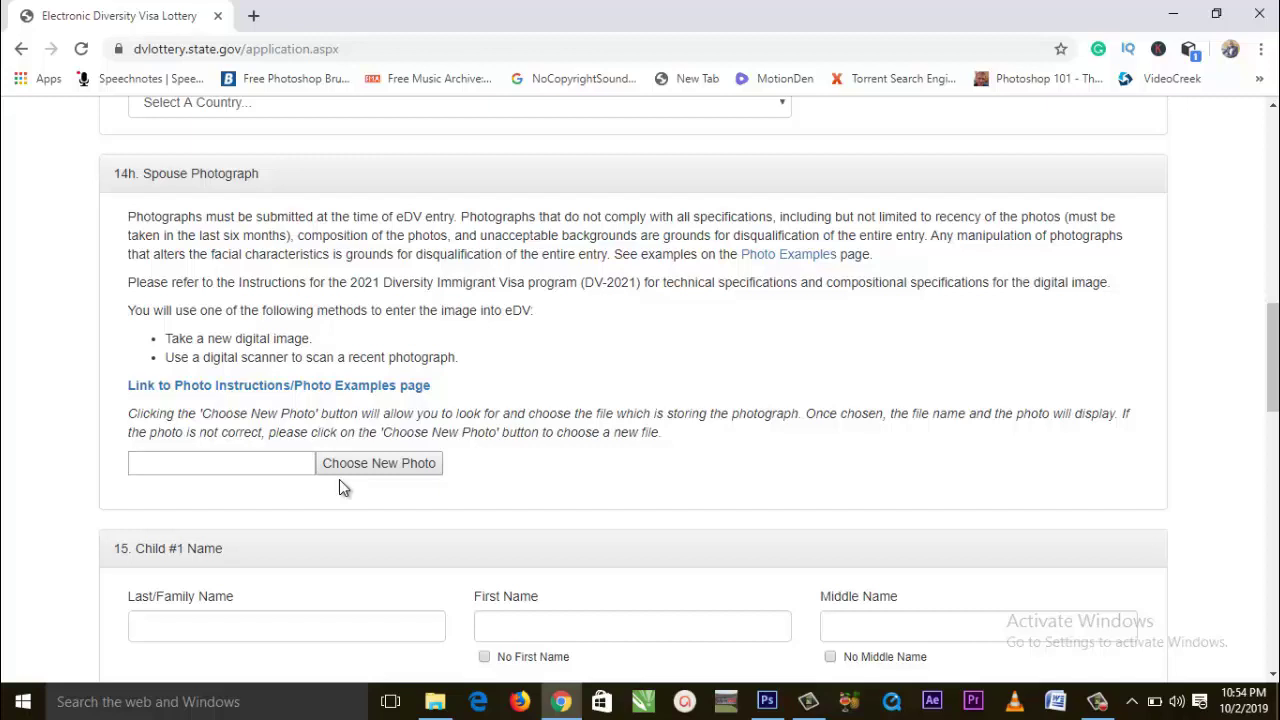
scroll(338, 500, "down", 8)
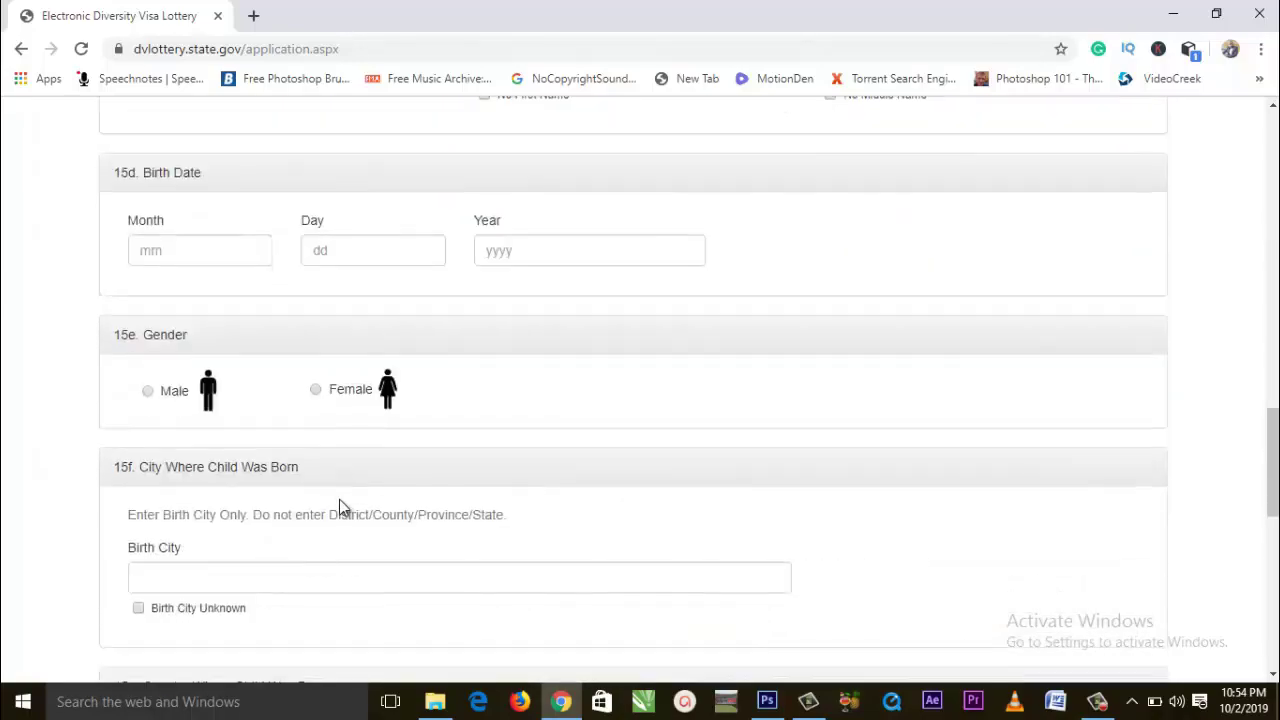
scroll(339, 500, "down", 5)
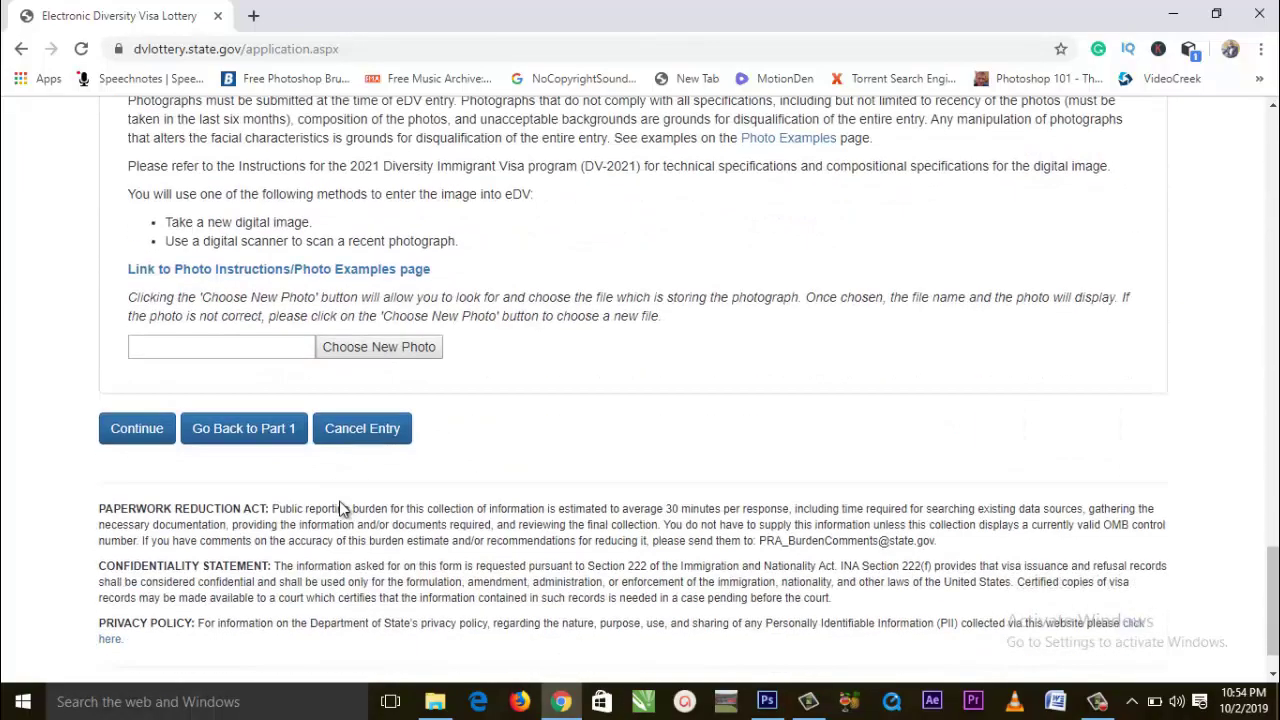
- Review the Child #1 name, birth date, gender, birth city, birth country and photograph sections in Part Two
scroll(355, 525, "up", 10)
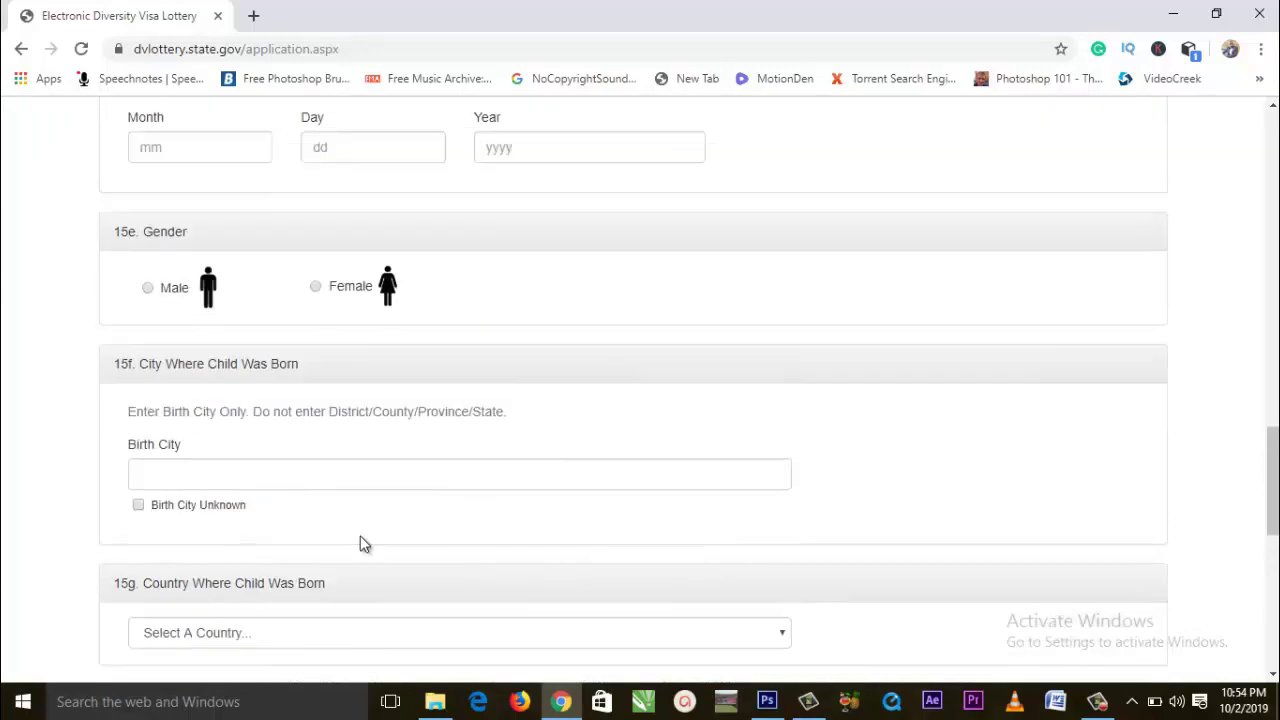
scroll(352, 525, "up", 1)
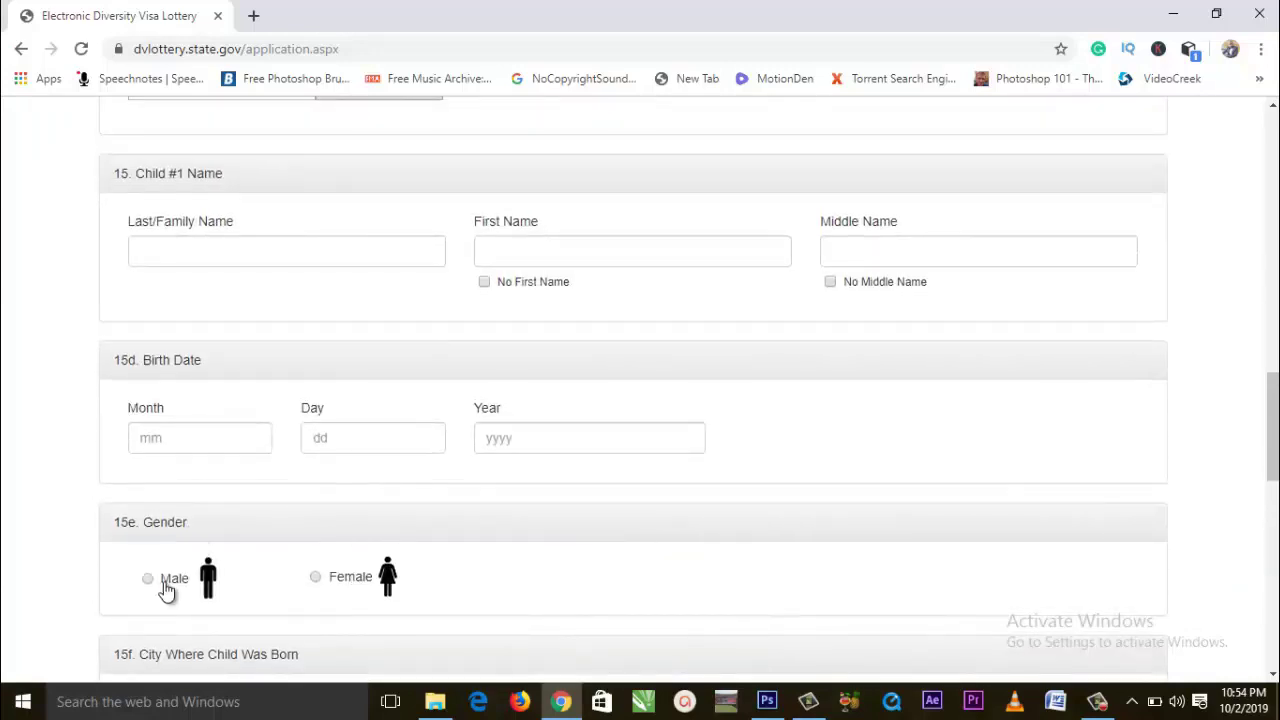
scroll(294, 389, "down", 5)
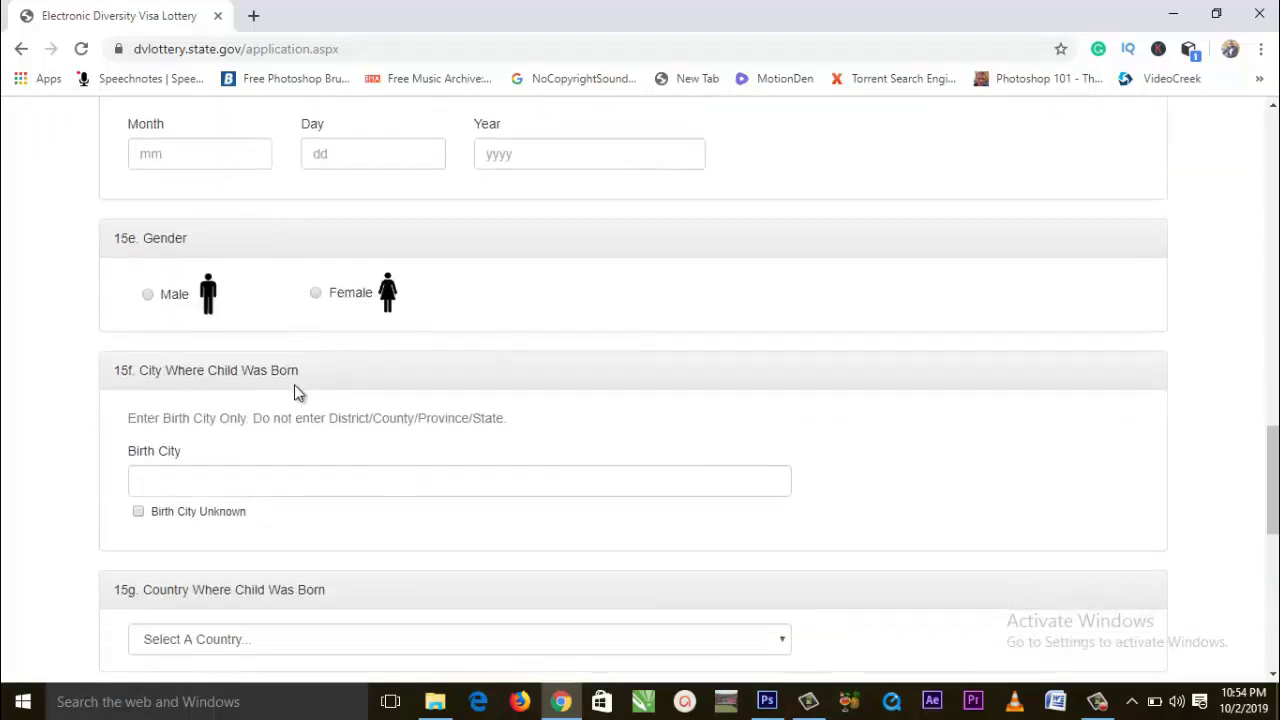
scroll(240, 385, "down", 2)
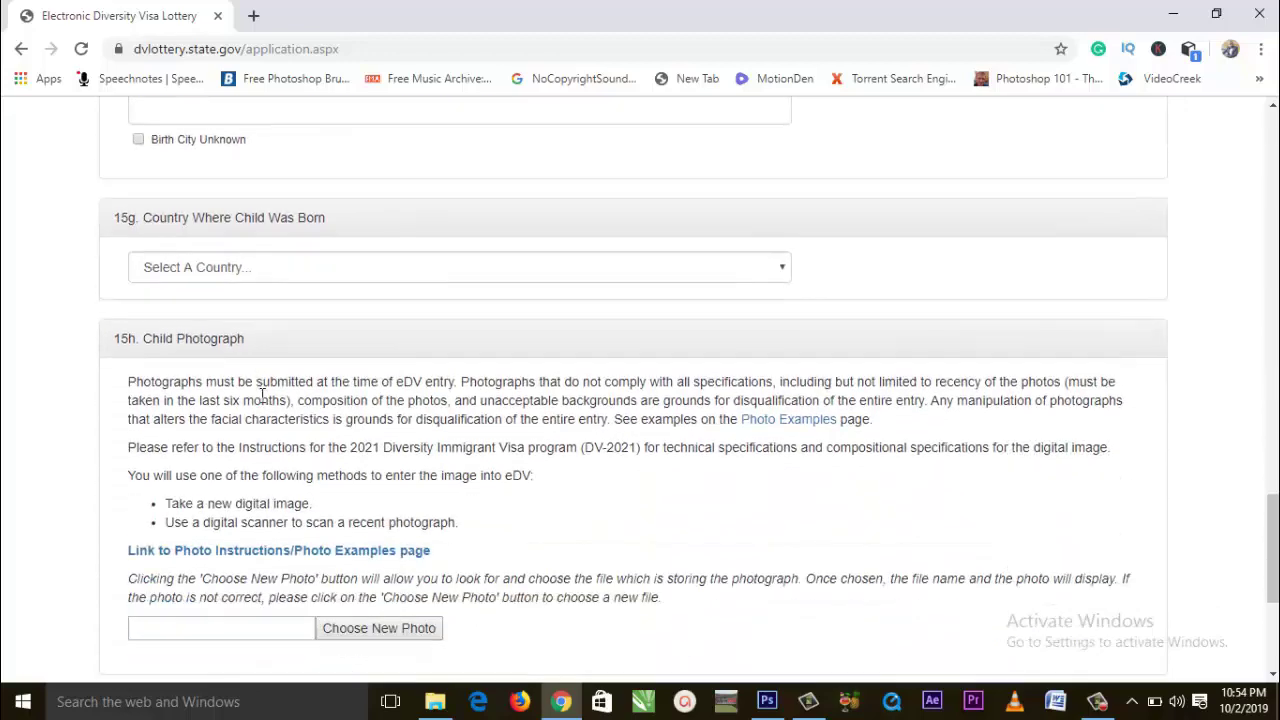
scroll(300, 386, "down", 2)
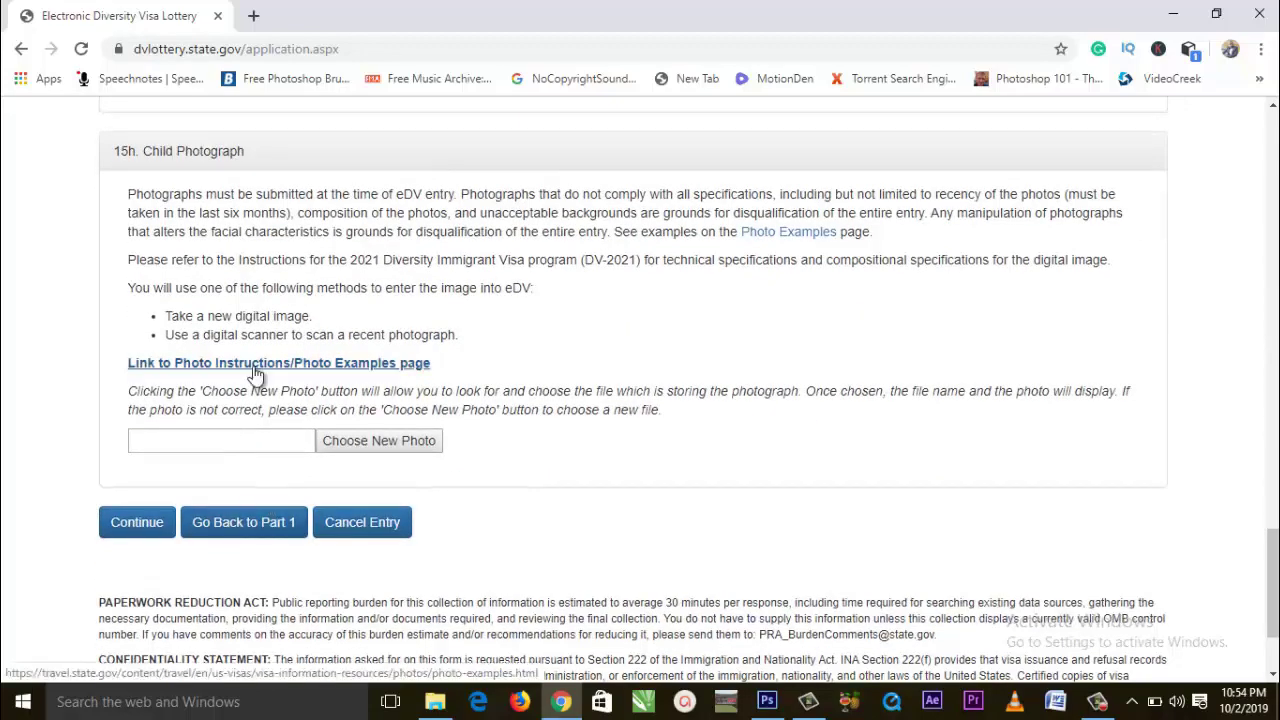
scroll(283, 423, "up", 9)
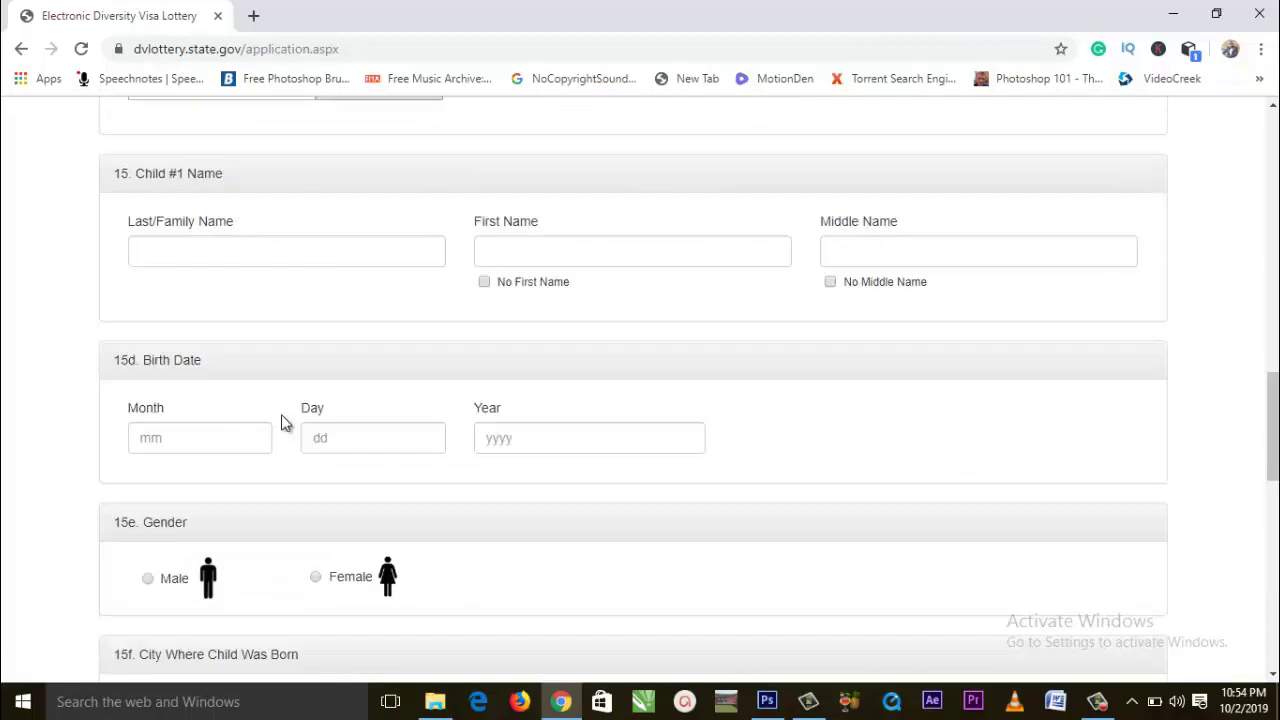
scroll(285, 421, "down", 6)
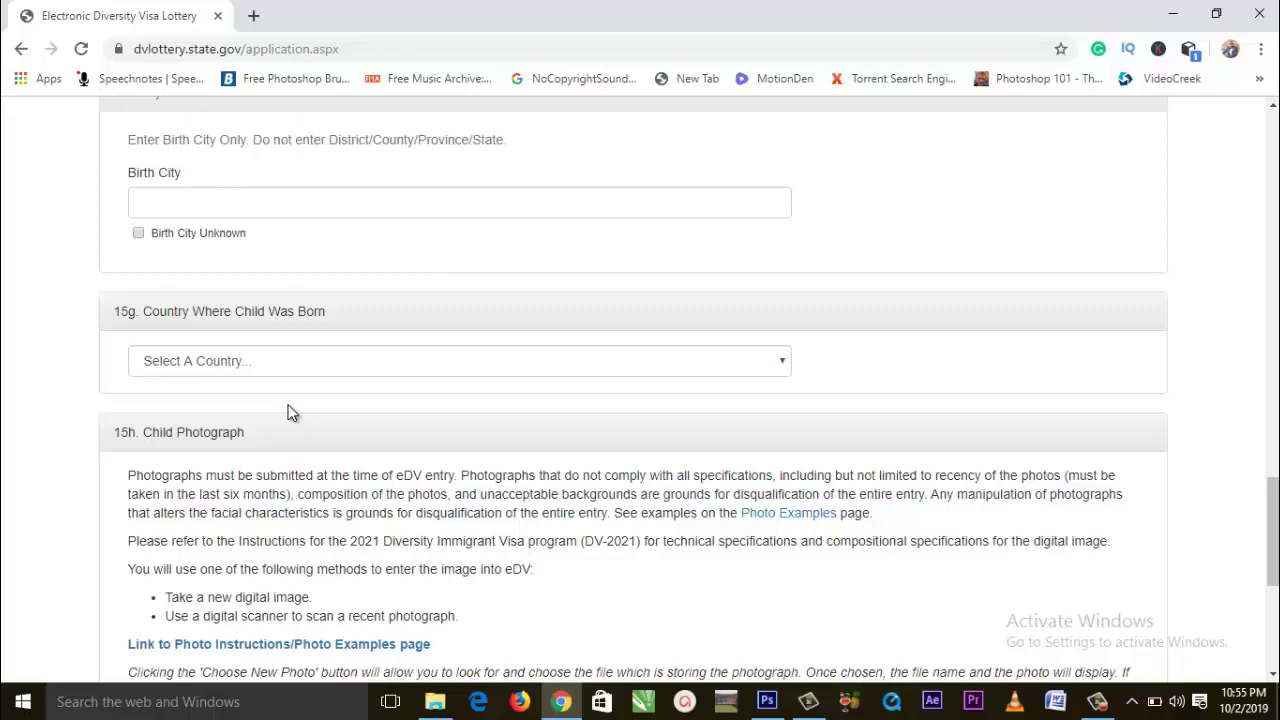
scroll(290, 414, "down", 4)
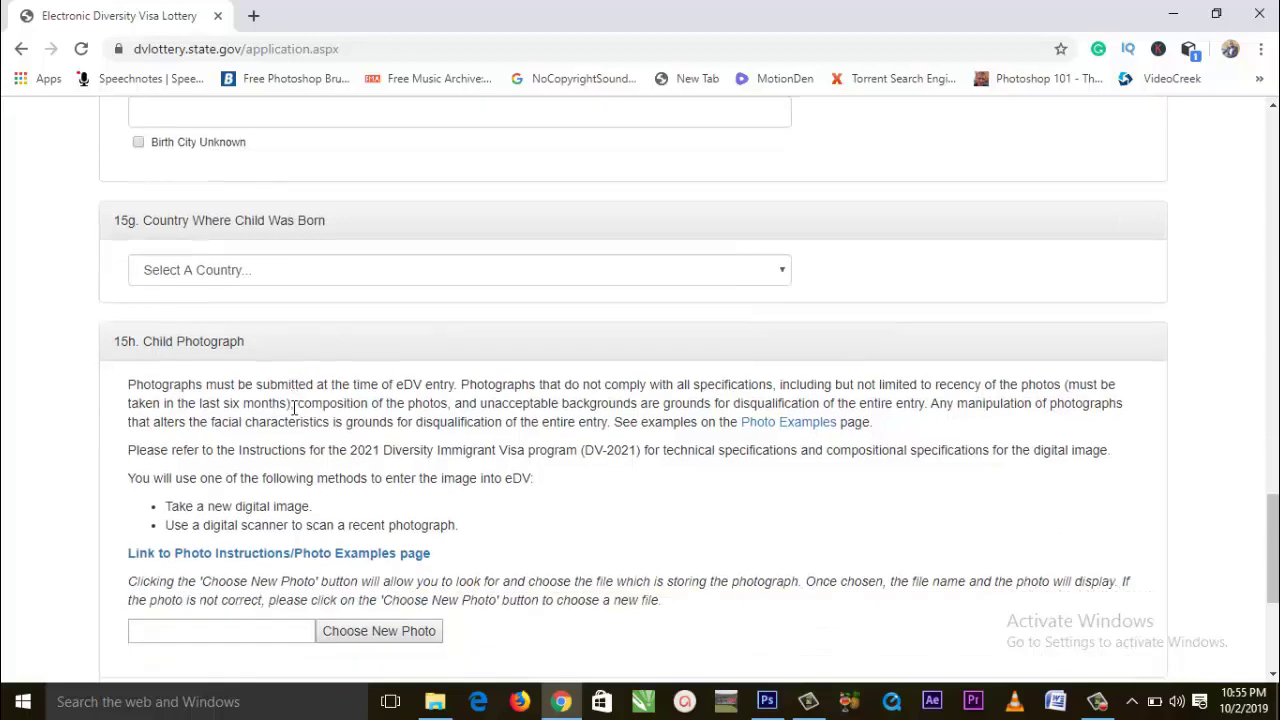
left_click(281, 432)
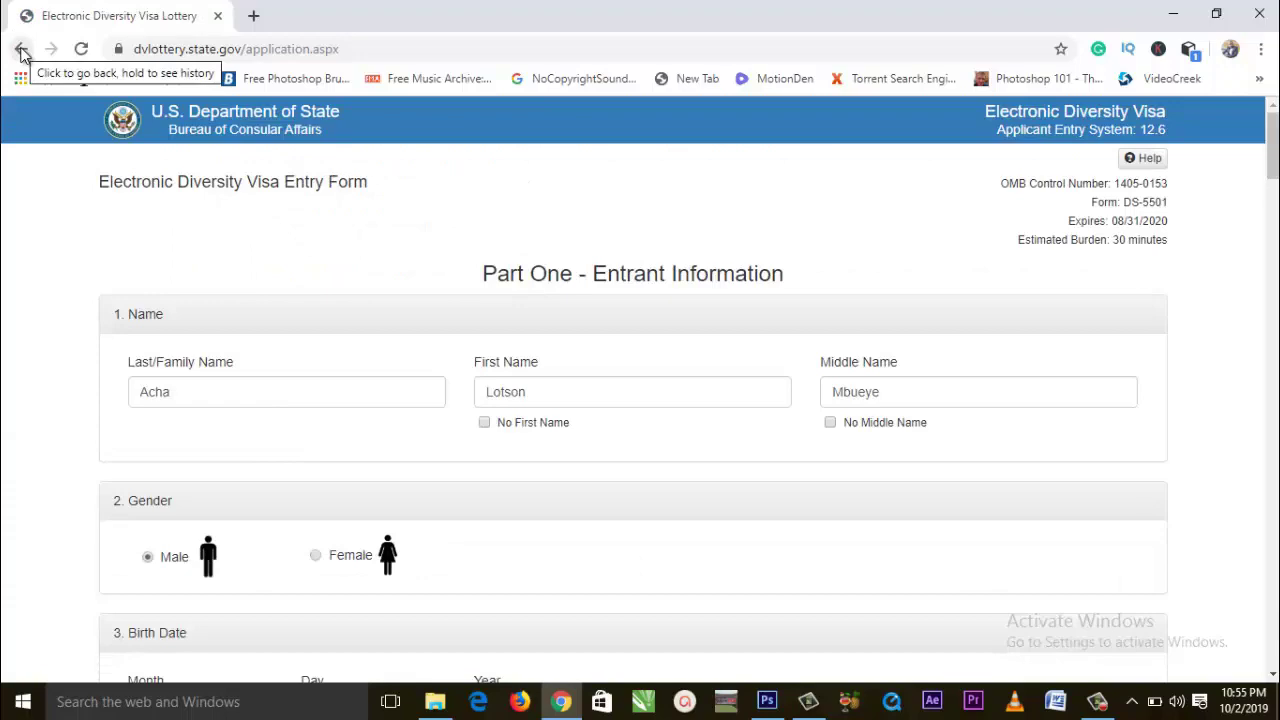
- Return to Part One - Entrant Information and set the marital status in section 14 to Unmarried
left_click(20, 49)
scroll(348, 420, "up", 5)
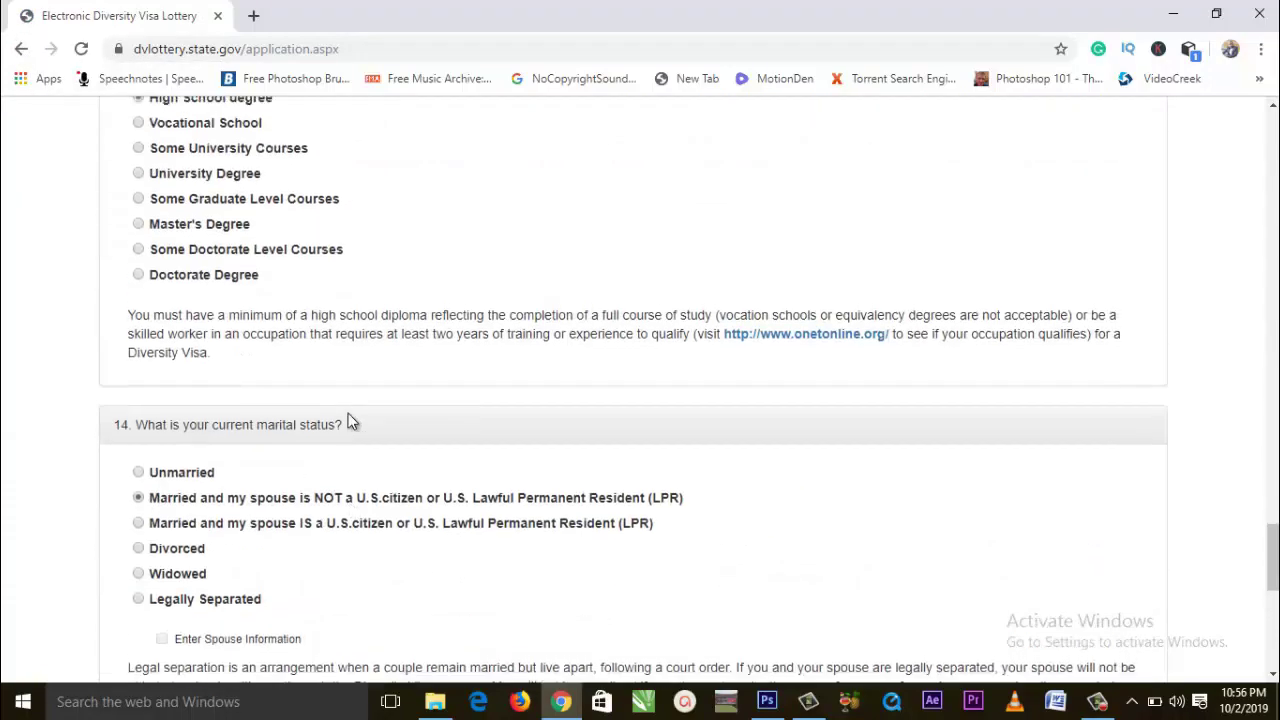
scroll(348, 420, "down", 1)
scroll(348, 420, "up", 1)
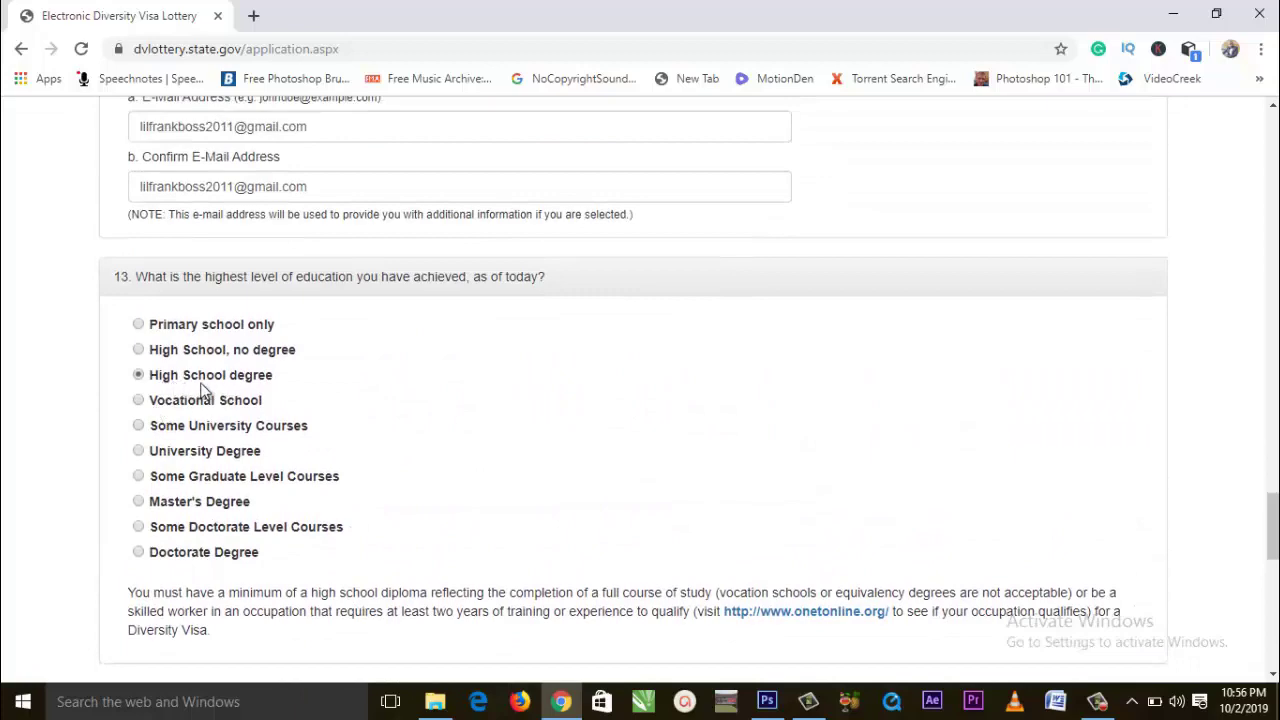
scroll(185, 390, "down", 4)
left_click(139, 281)
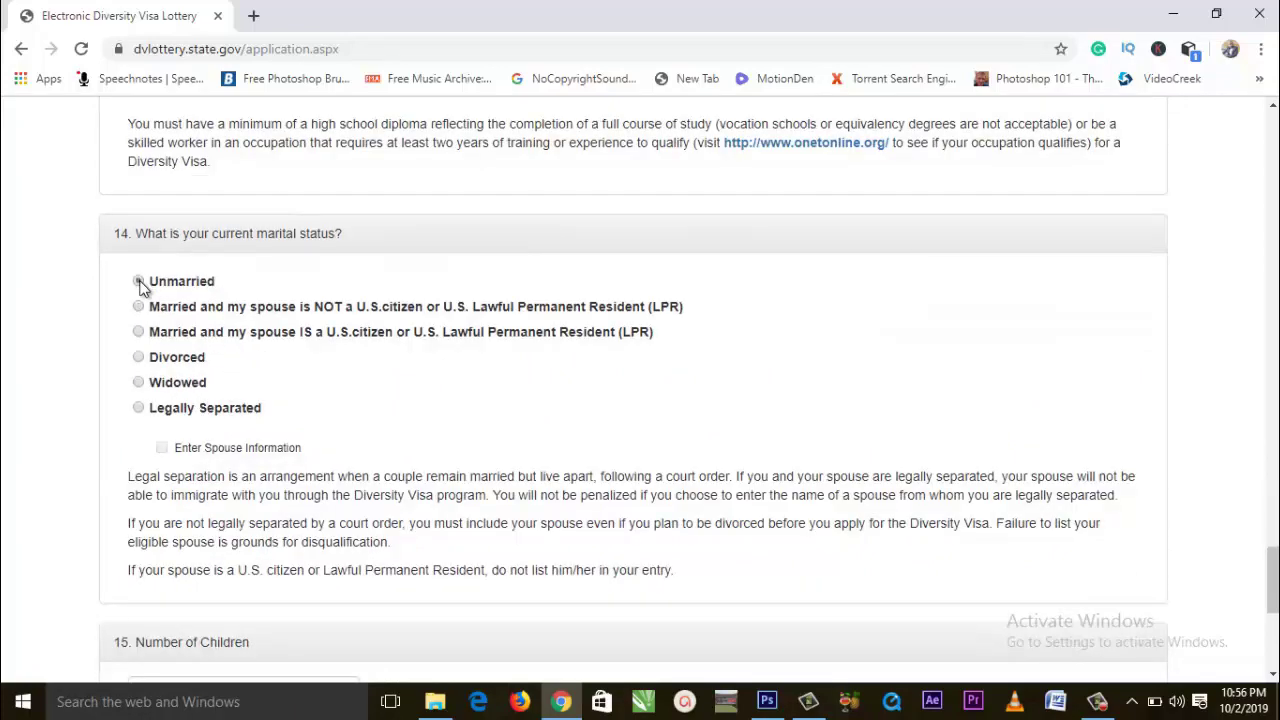
- Set the number of children in section 15 to 0
scroll(264, 422, "down", 4)
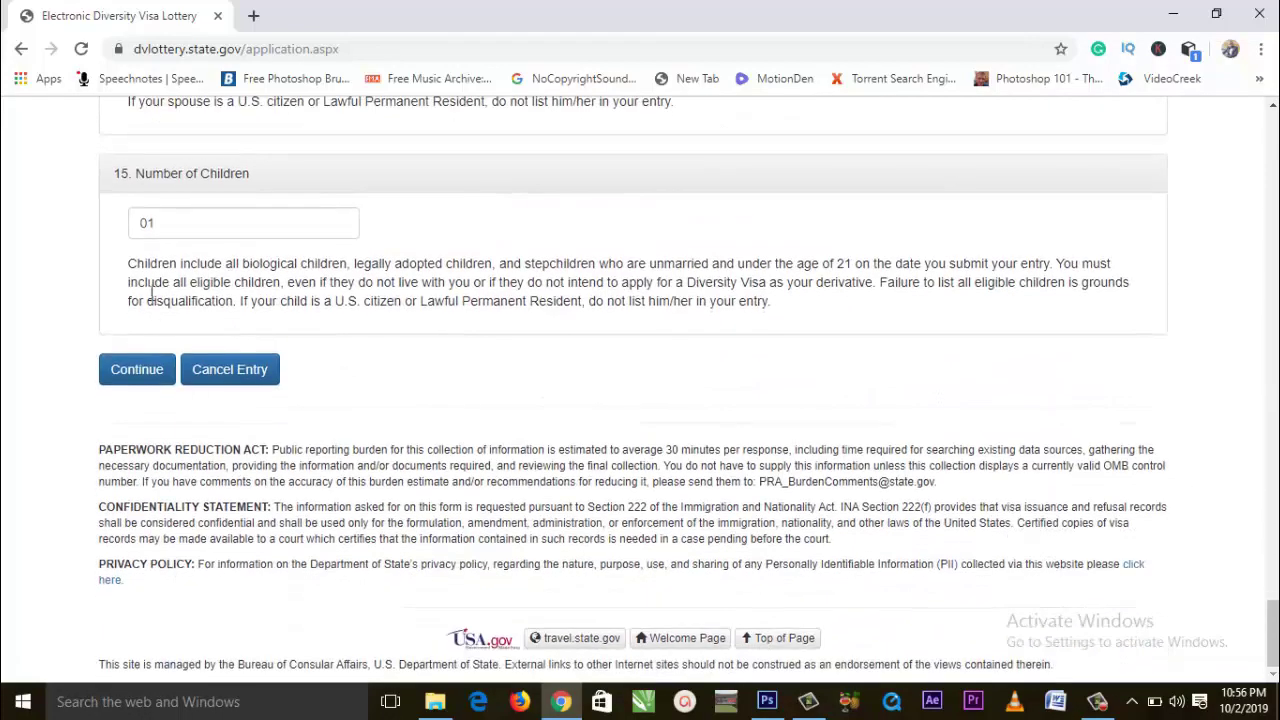
left_click_drag(168, 224, 136, 225)
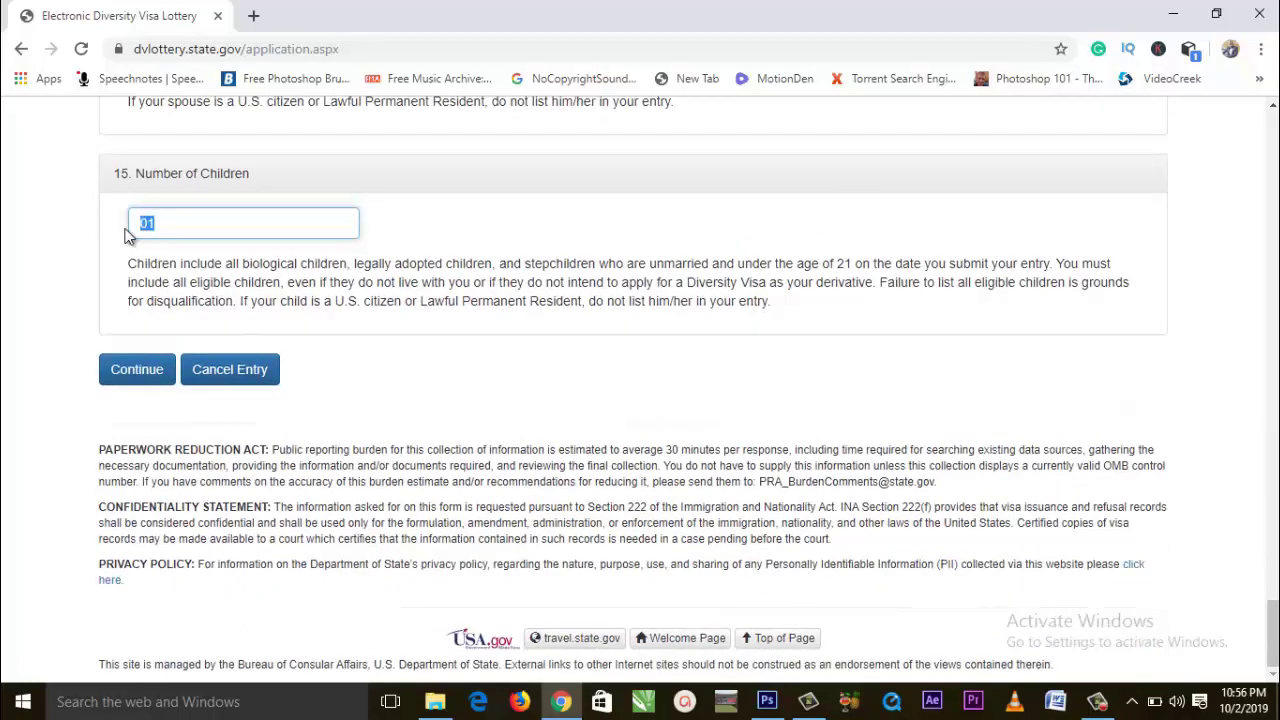
type("0")
left_click(530, 406)
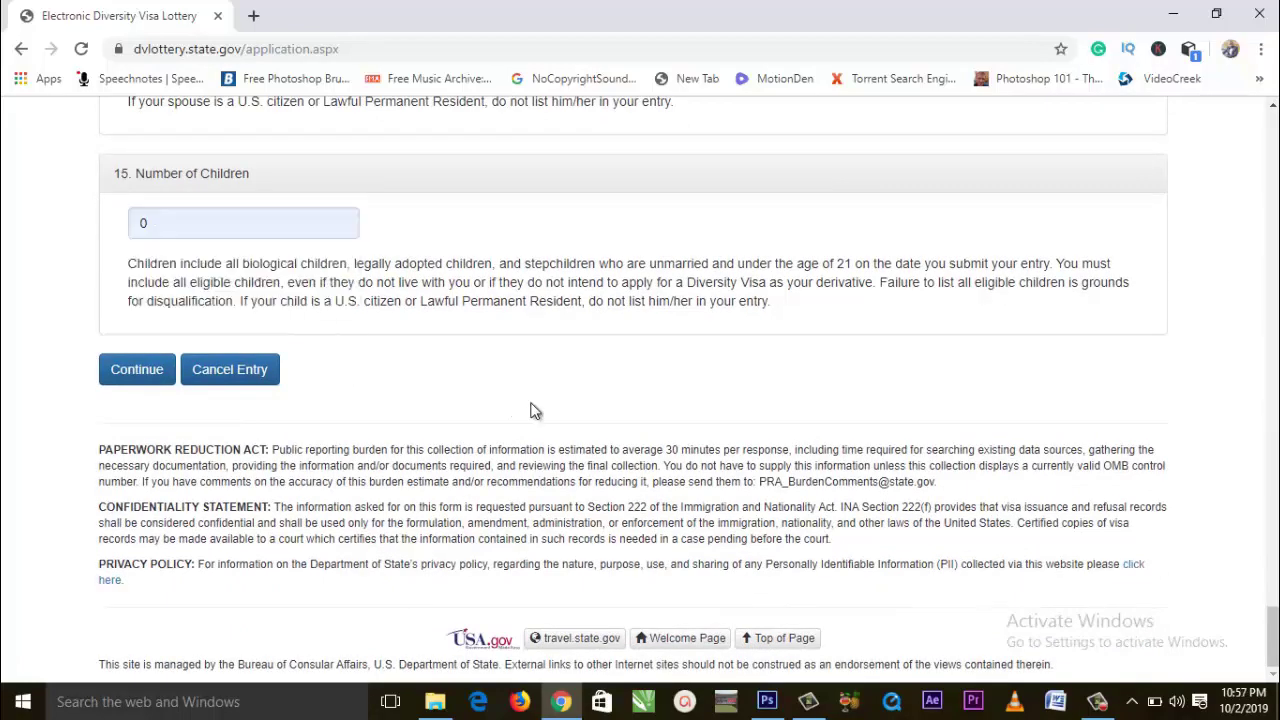
scroll(528, 388, "up", 1)
scroll(528, 388, "down", 1)
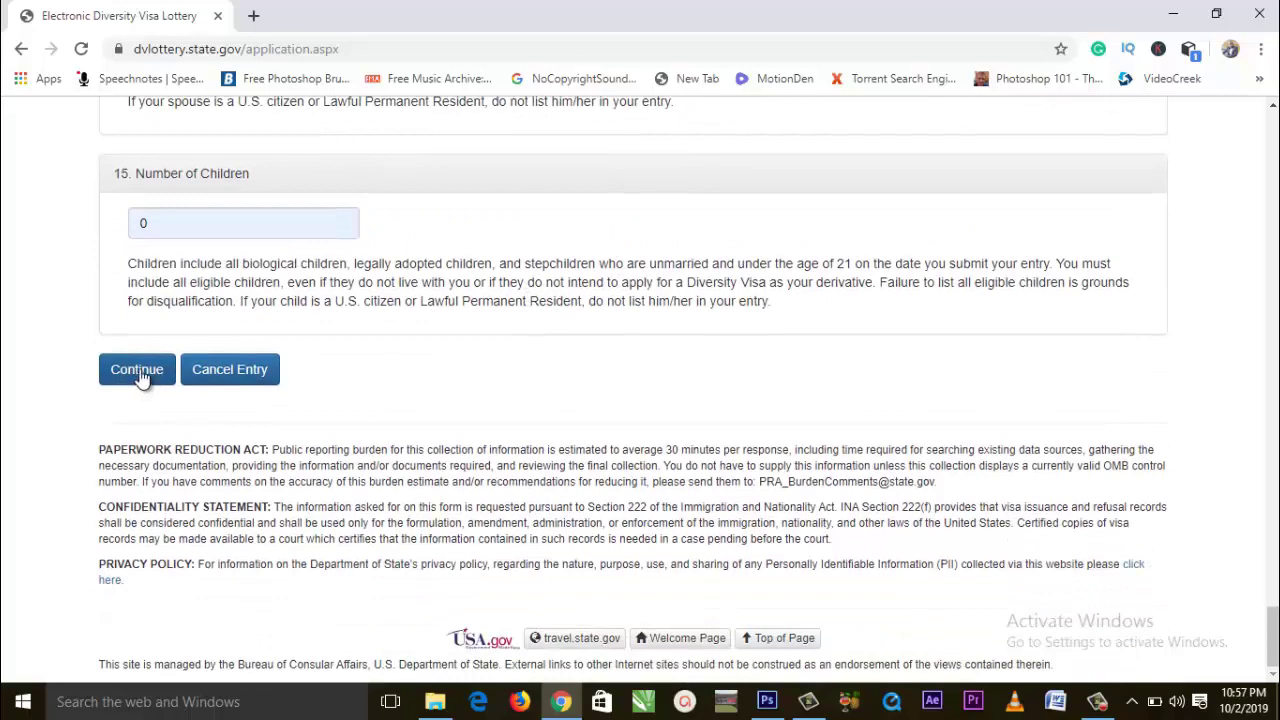
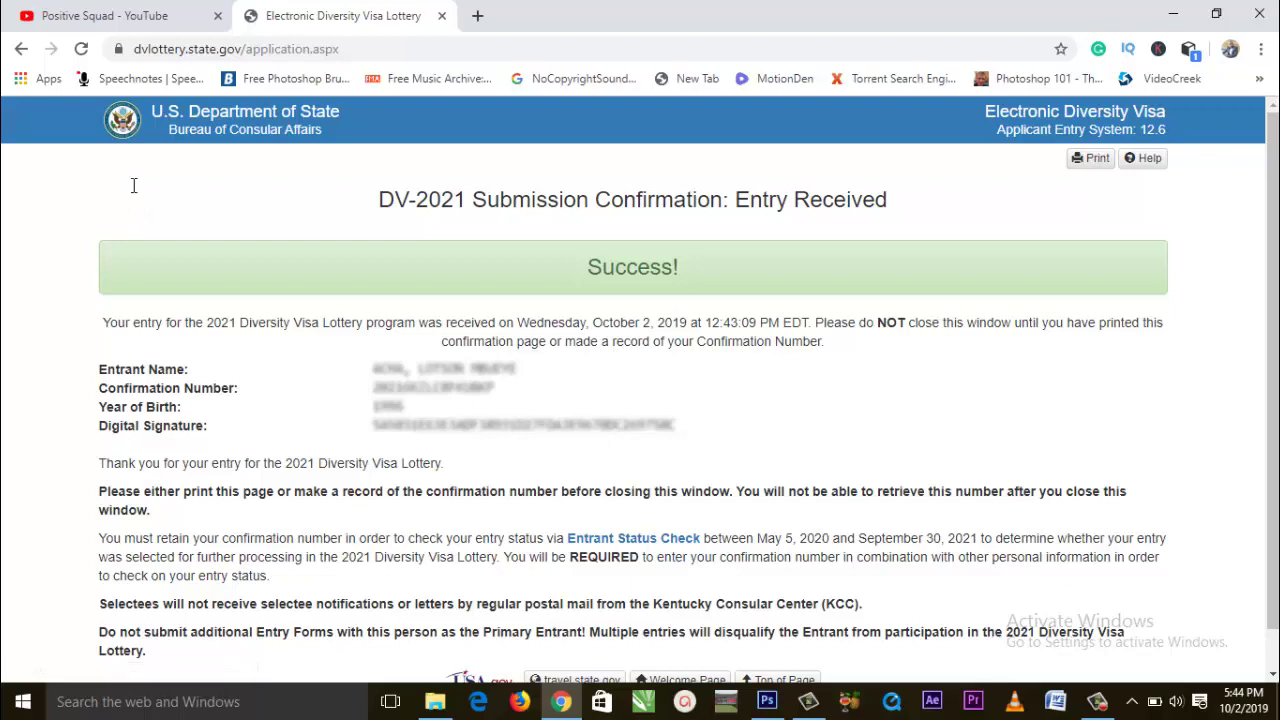
- Copy the DV-2021 submission confirmation text, from the entry-received sentence down through the entrant details and closing notices
left_click_drag(100, 318, 150, 680)
left_click_drag(133, 185, 137, 193)
key("ctrl+c")
- Switch to the blank Microsoft Word document, paste the copied confirmation text into it and save the document
key("alt+Tab")
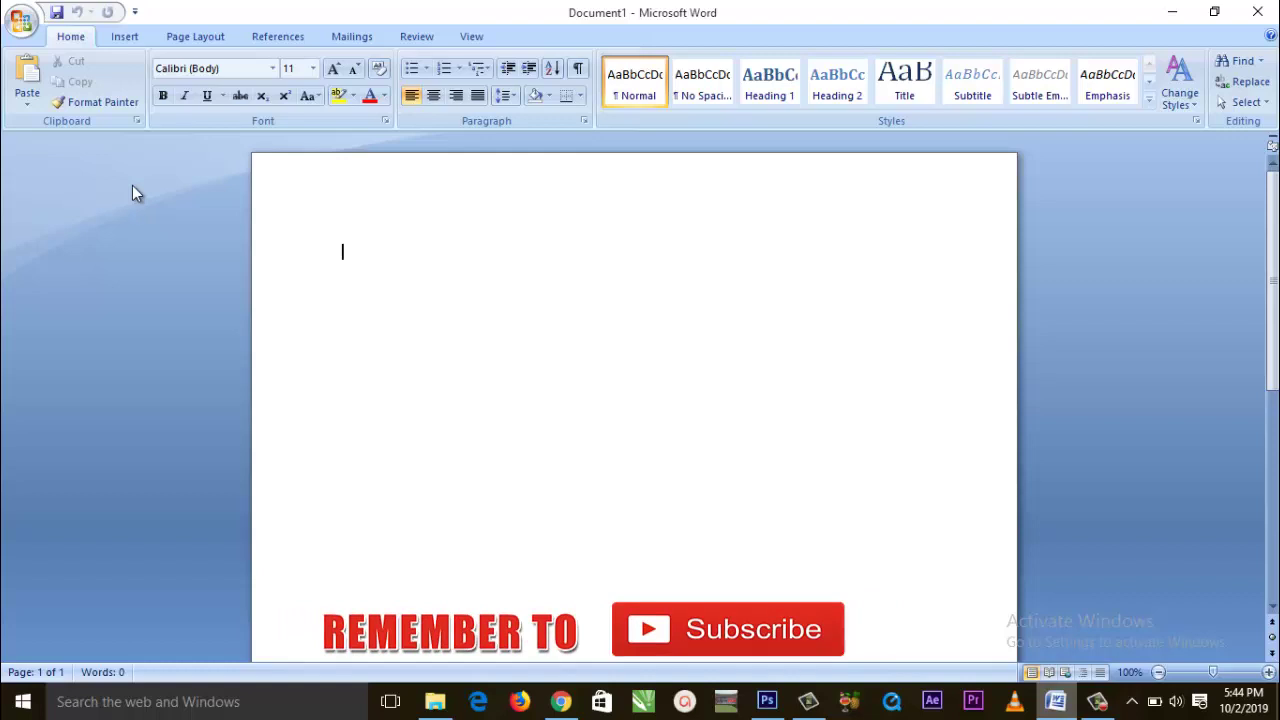
key("ctrl+v")
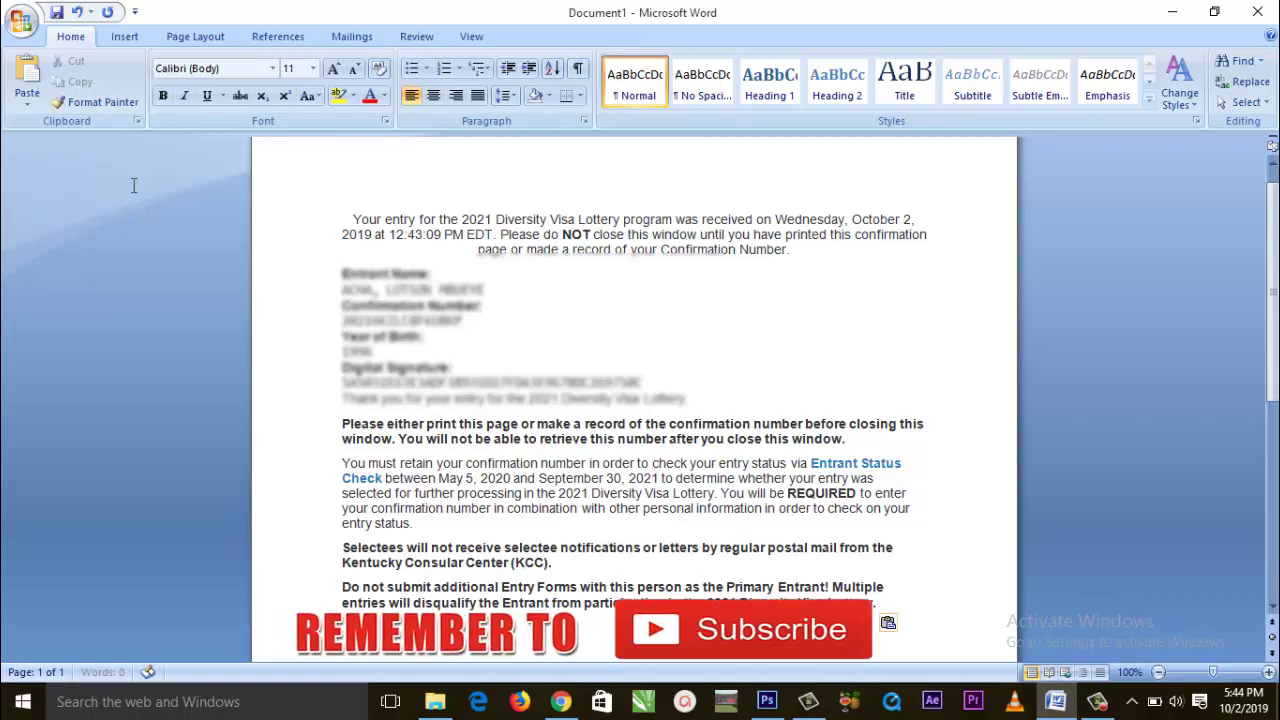
key("ctrl+s")
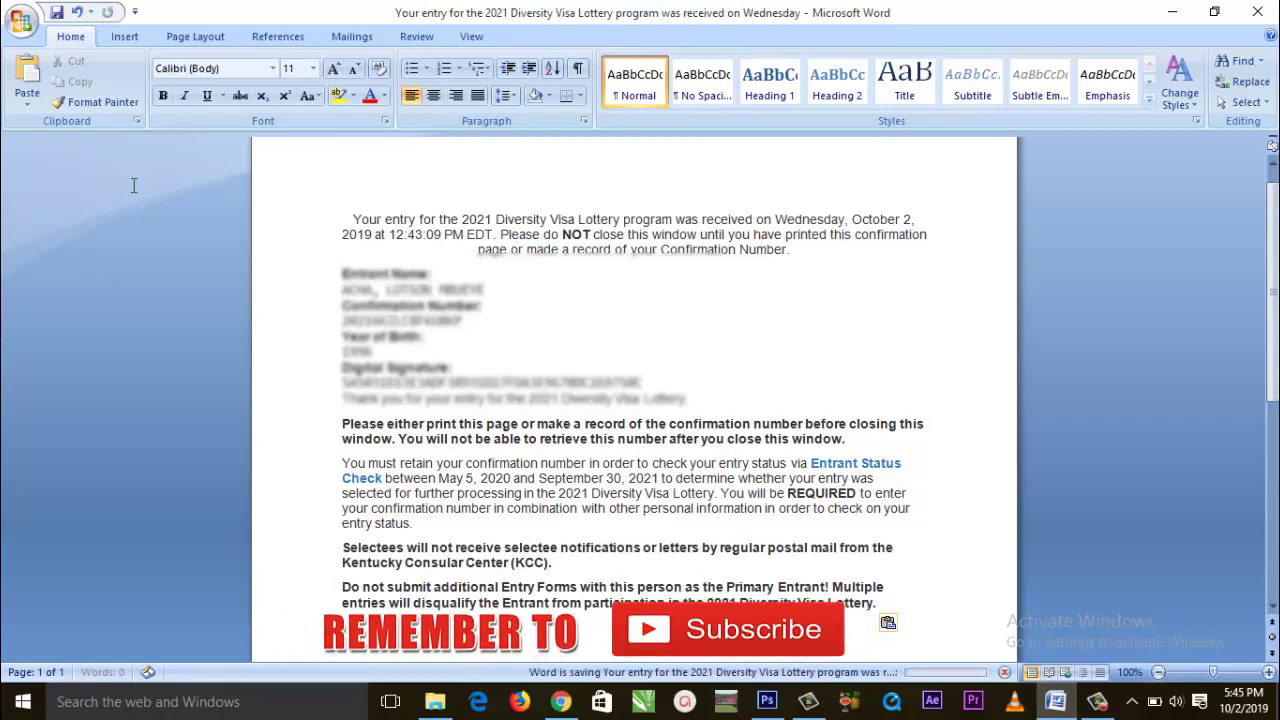